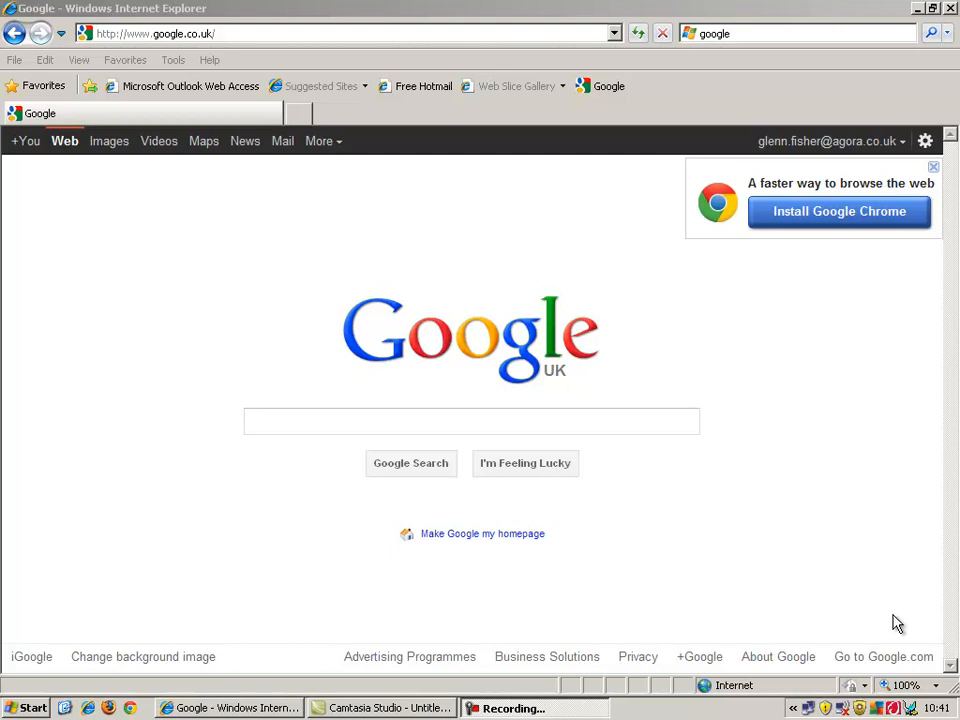
Search Google for 'ezine articles' using the autocomplete suggestion.
{"action": "left_click", "coordinate": [643, 416]}
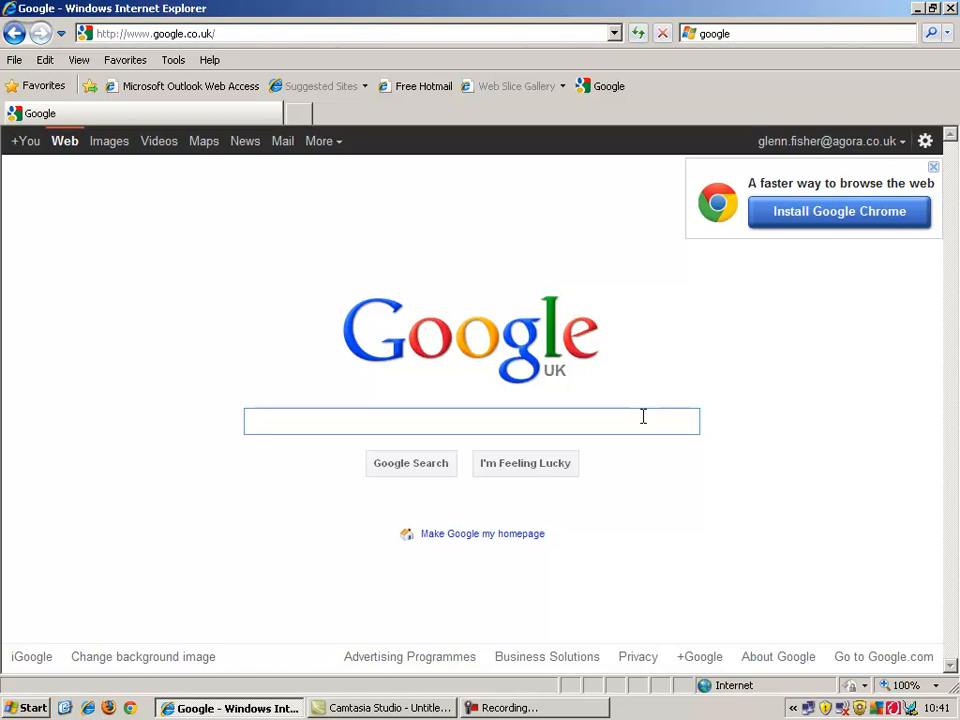
{"action": "type", "text": "ezine"}
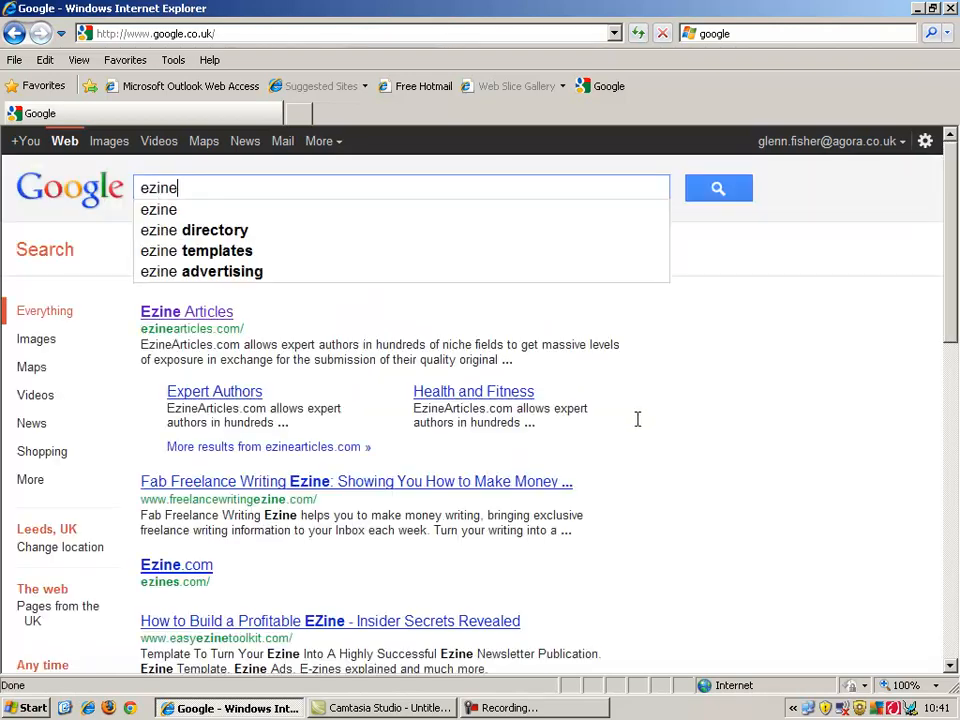
{"action": "key", "text": "Down"}
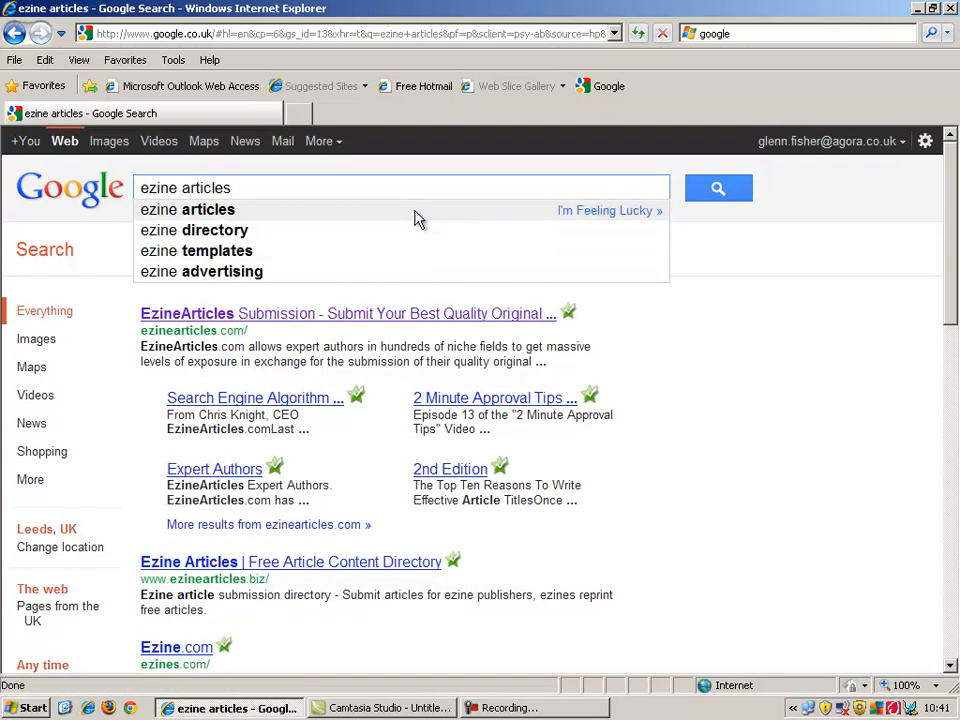
{"action": "left_click", "coordinate": [418, 218]}
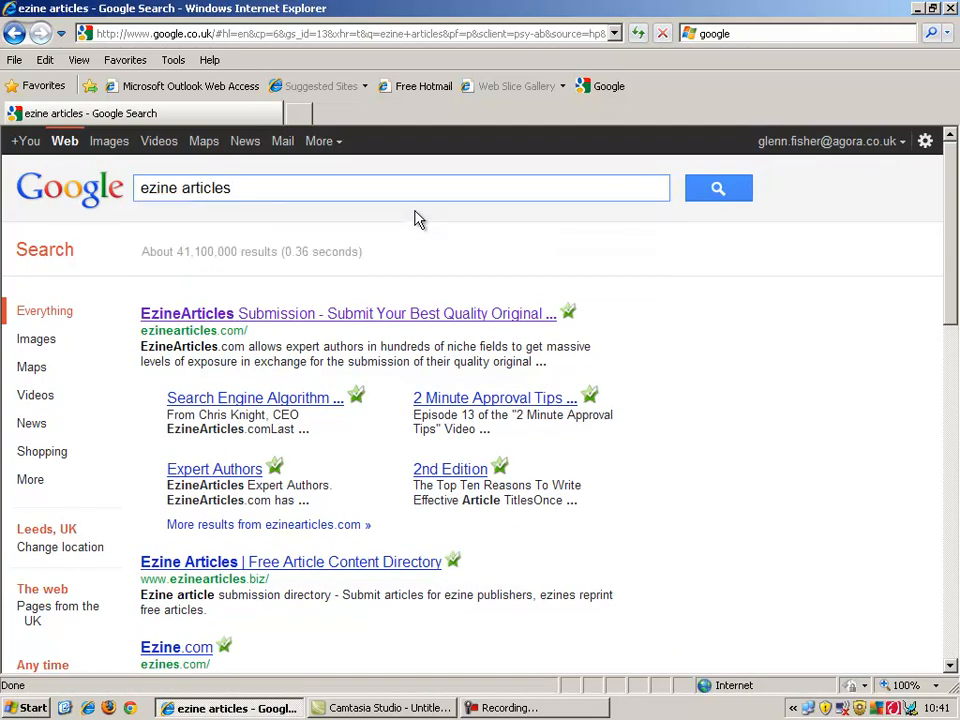
Open the EzineArticles Submission result at the top of the search results.
{"action": "left_click", "coordinate": [358, 318]}
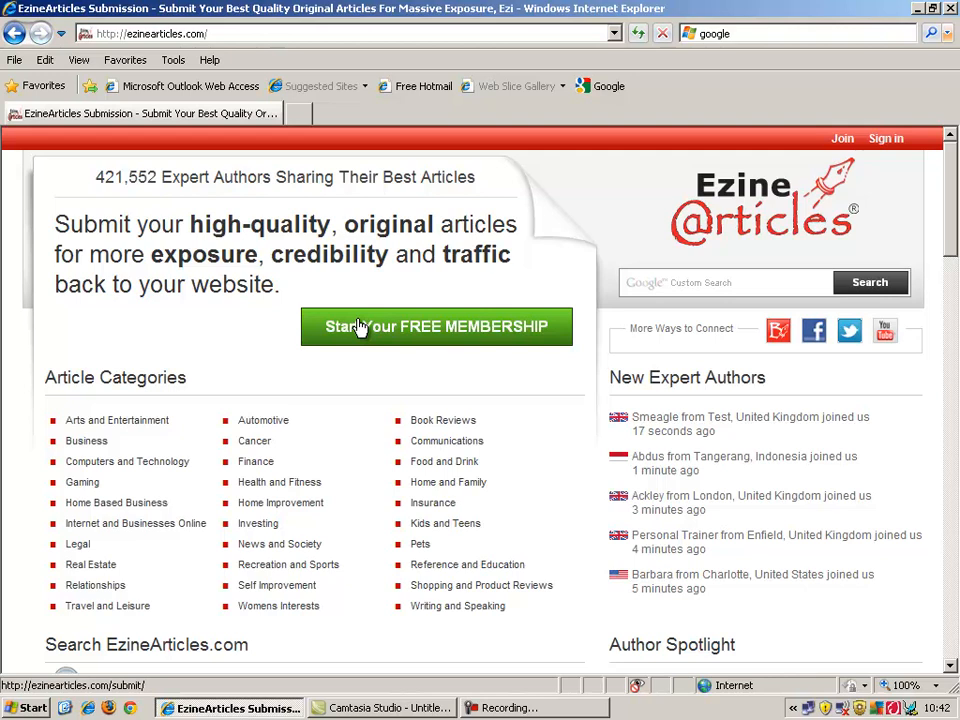
Start the free membership sign-up and enter the email address in both email fields.
{"action": "left_click", "coordinate": [360, 328]}
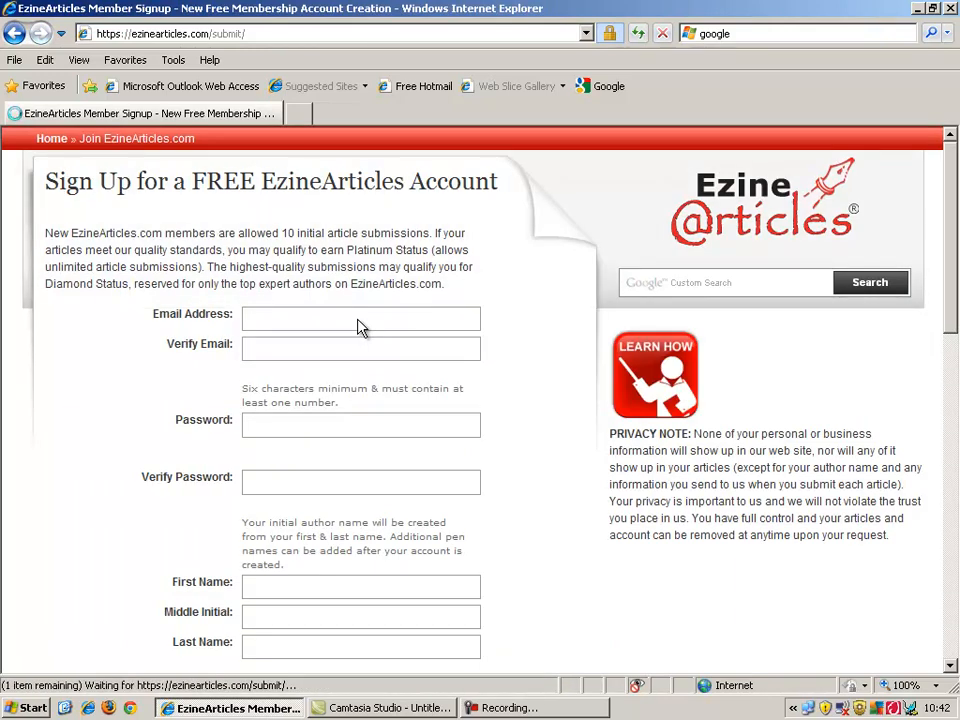
{"action": "left_click", "coordinate": [357, 318]}
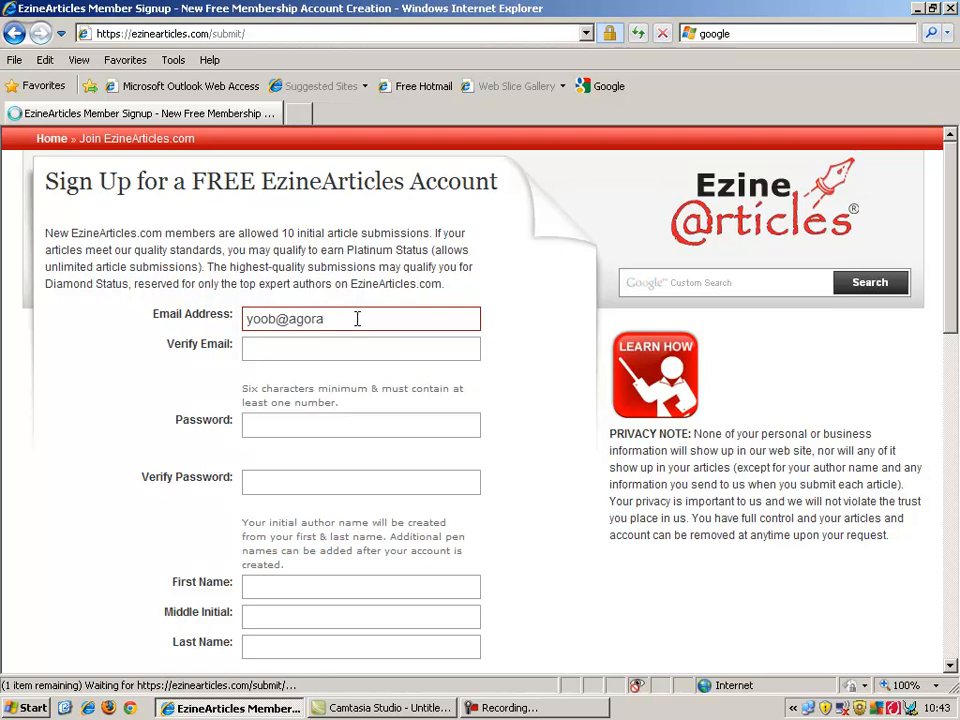
{"action": "key", "text": "Tab"}
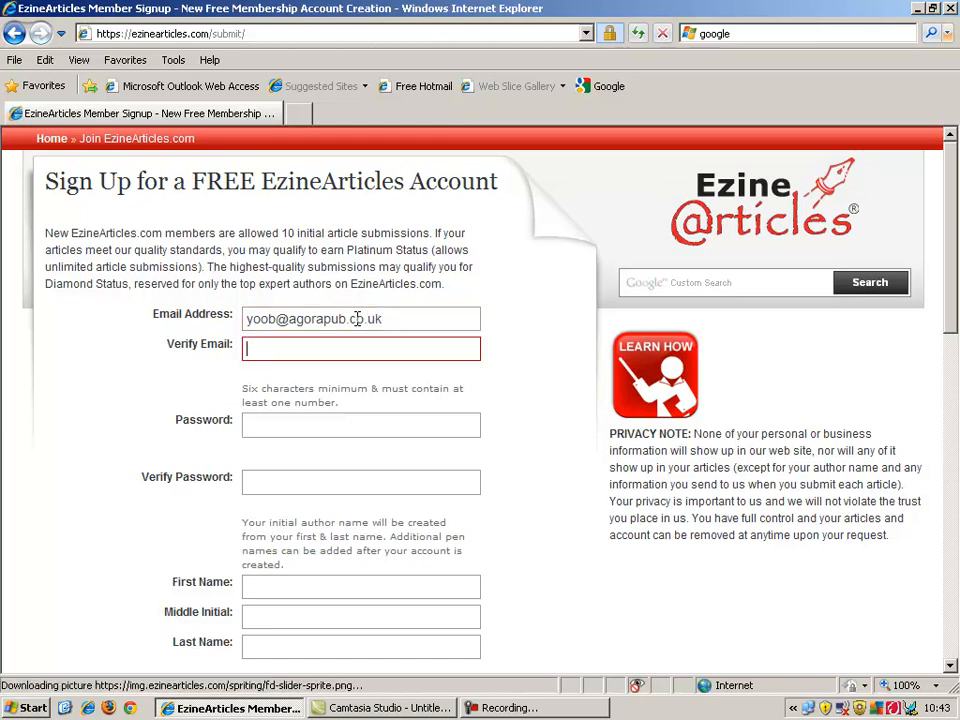
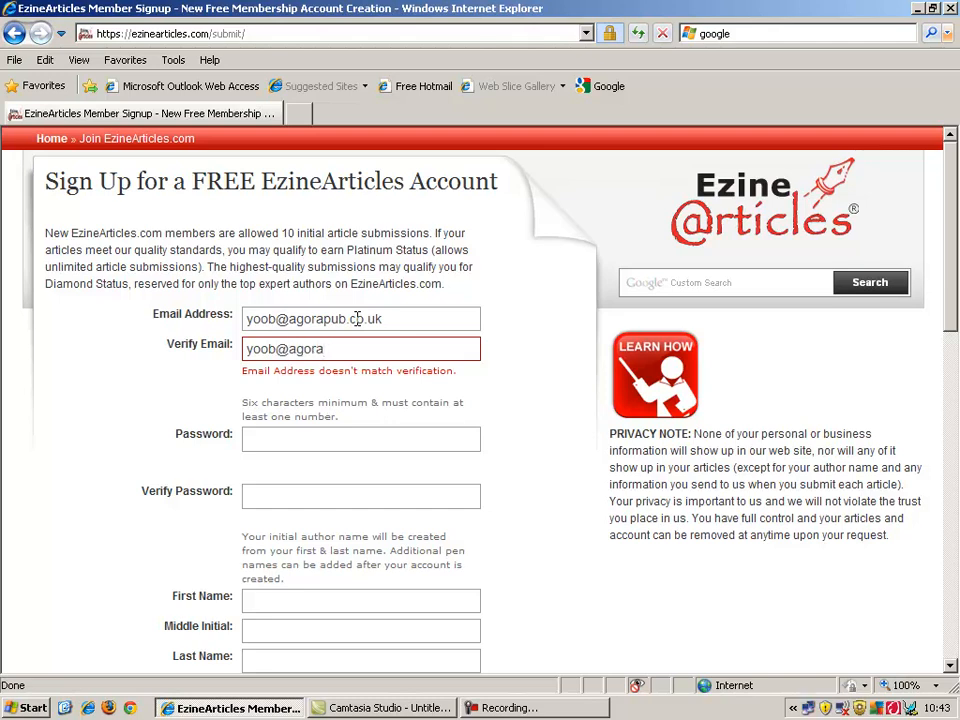
Enter the account password and its confirmation.
{"action": "left_click", "coordinate": [337, 443]}
{"action": "left_click", "coordinate": [366, 419]}
{"action": "type", "text": "**********"}
{"action": "left_click", "coordinate": [355, 480]}
{"action": "type", "text": "*****"}
{"action": "type", "text": "123"}
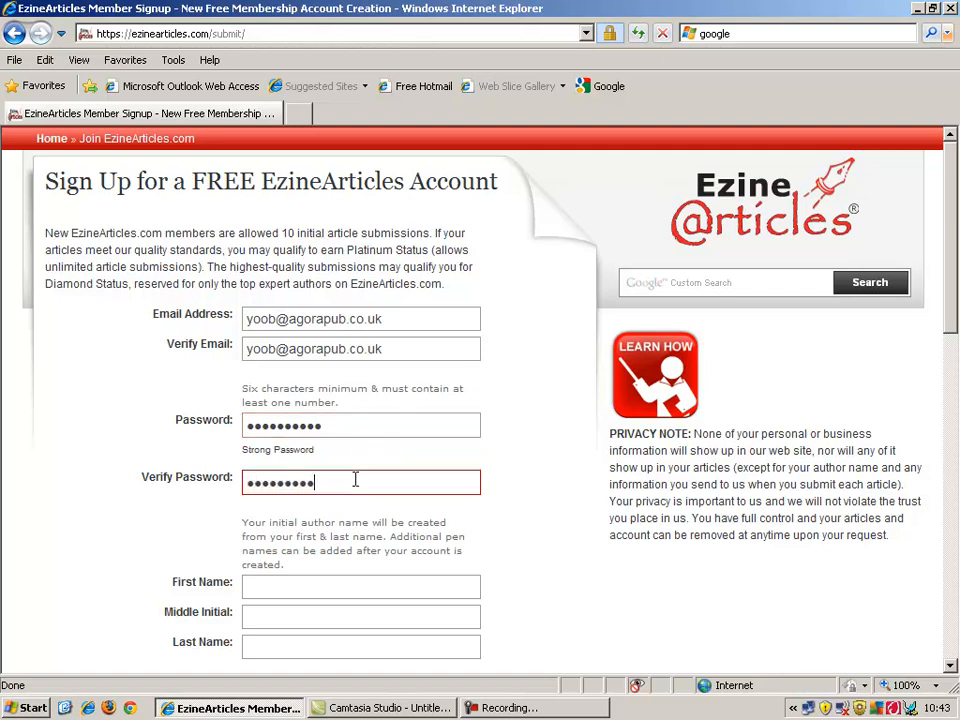
Fill in the author's first and last name.
{"action": "left_click", "coordinate": [365, 584]}
{"action": "key", "text": "Tab"}
{"action": "key", "text": "Tab"}
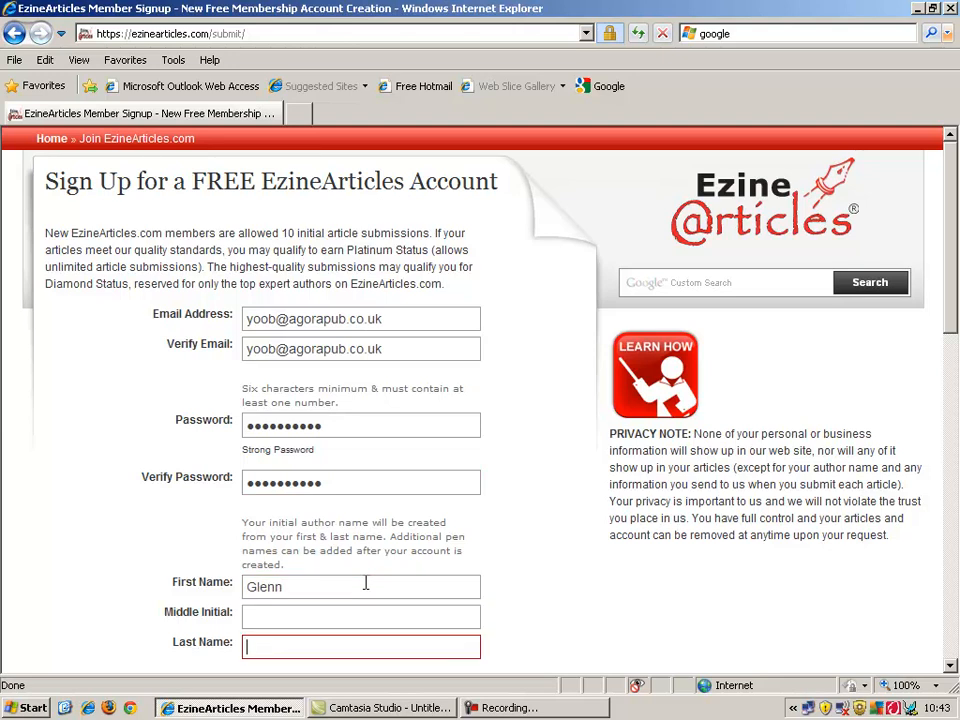
{"action": "left_click_drag", "start_coordinate": [955, 243], "coordinate": [945, 354]}
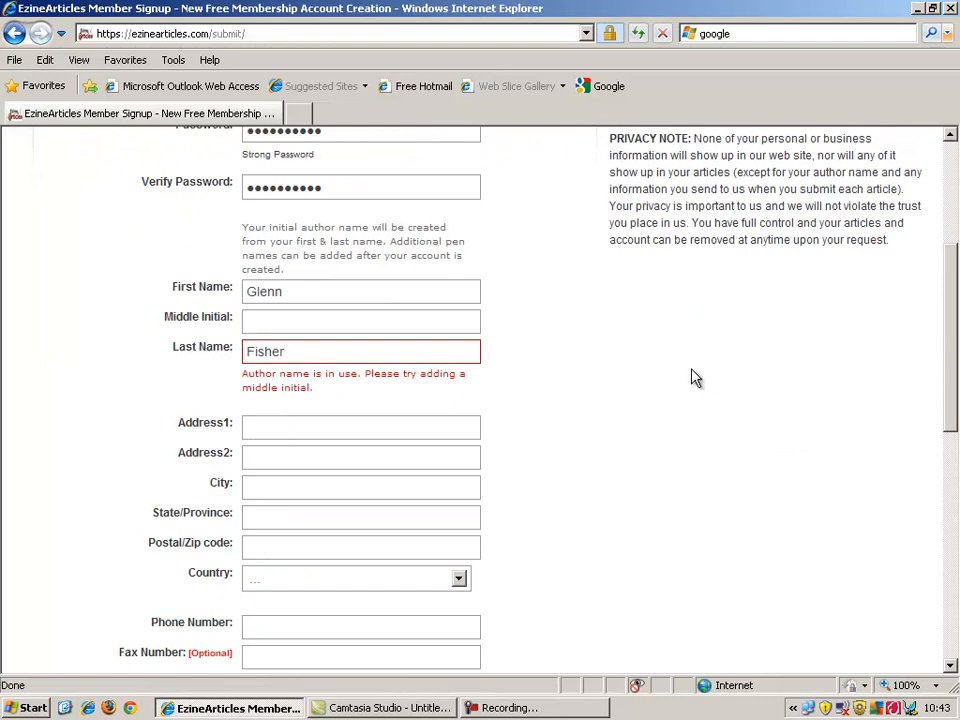
Enter both street address lines and the city.
{"action": "left_click", "coordinate": [356, 428]}
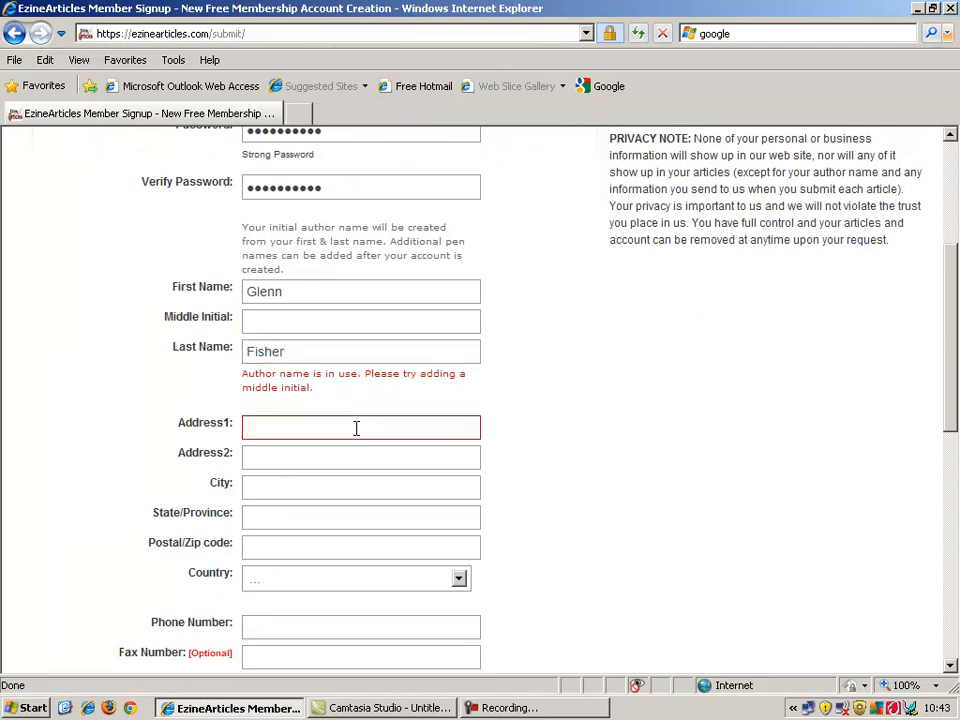
{"action": "key", "text": "Tab"}
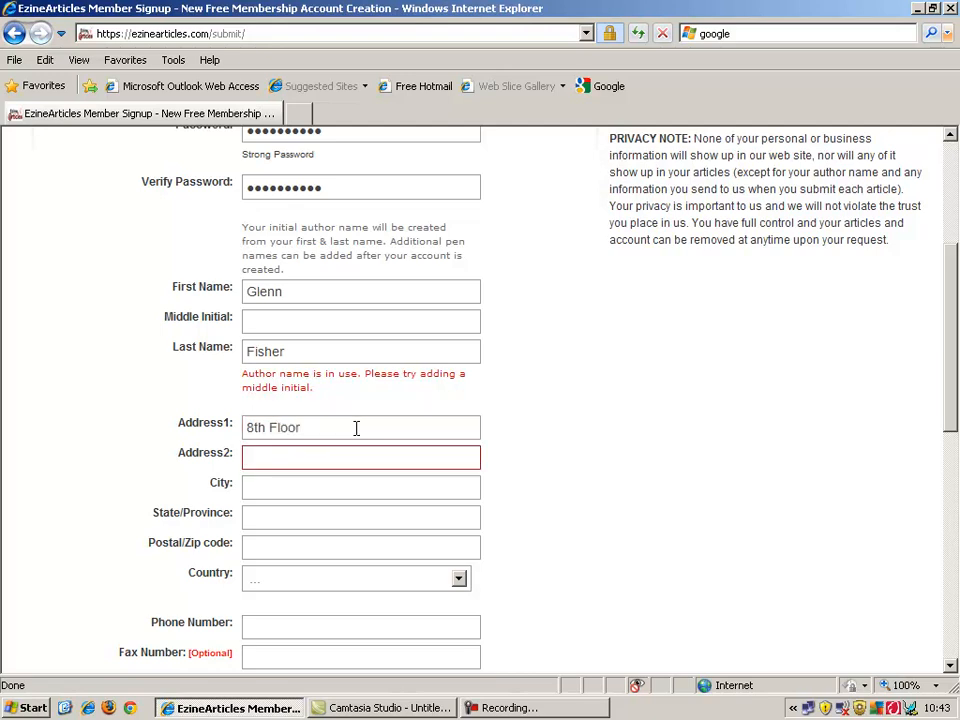
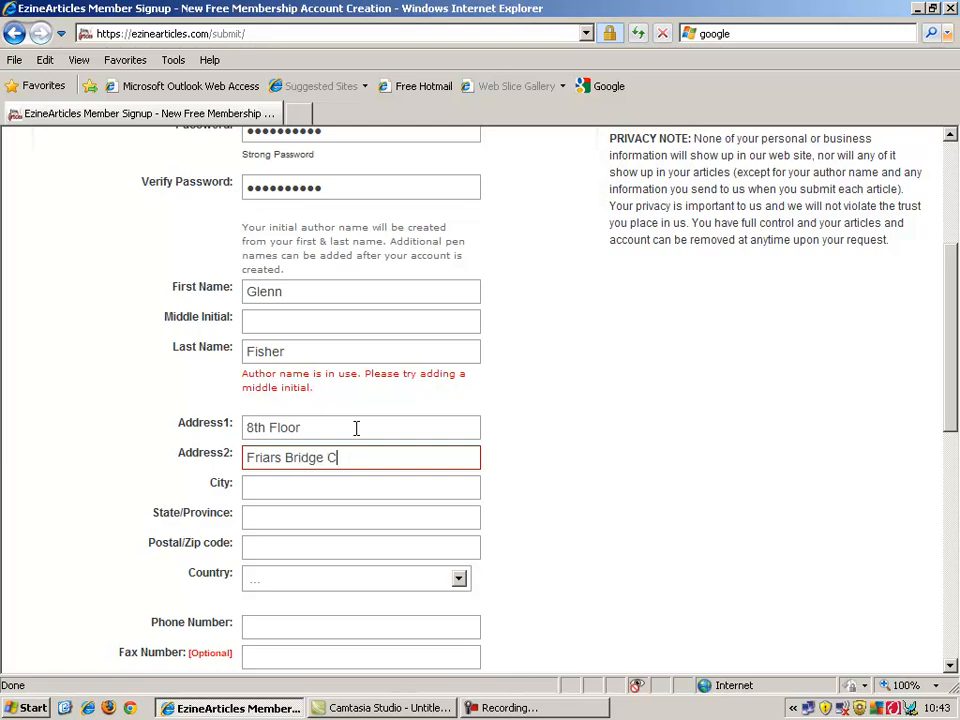
{"action": "left_click", "coordinate": [345, 486]}
{"action": "type", "text": "London"}
Choose United Kingdom as the country and enter the postcode.
{"action": "left_click", "coordinate": [328, 586]}
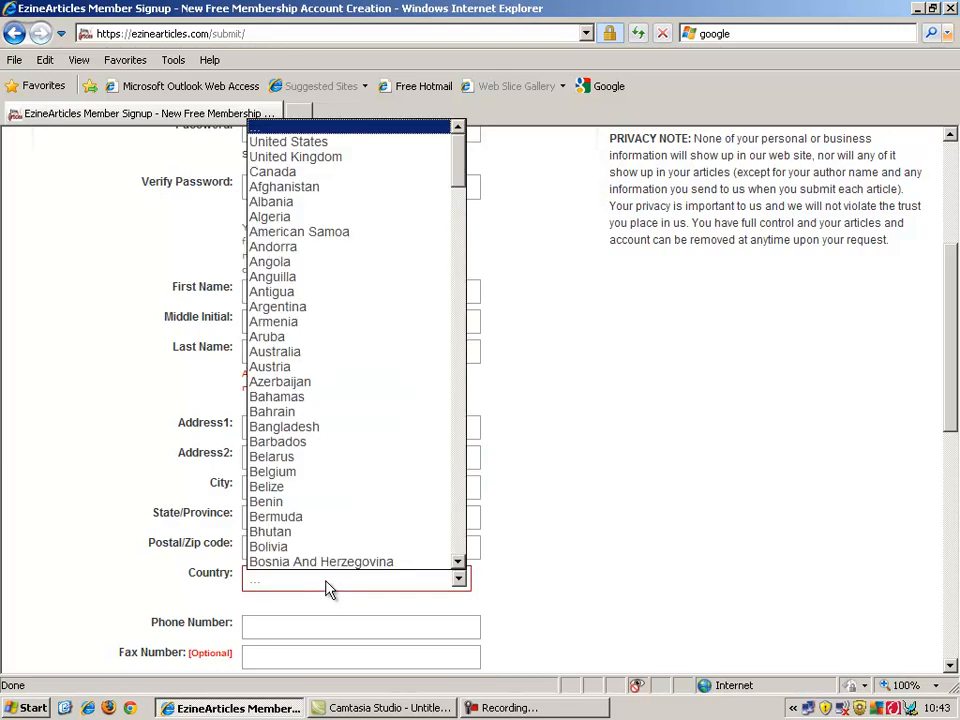
{"action": "key", "text": "Down"}
{"action": "key", "text": "Down"}
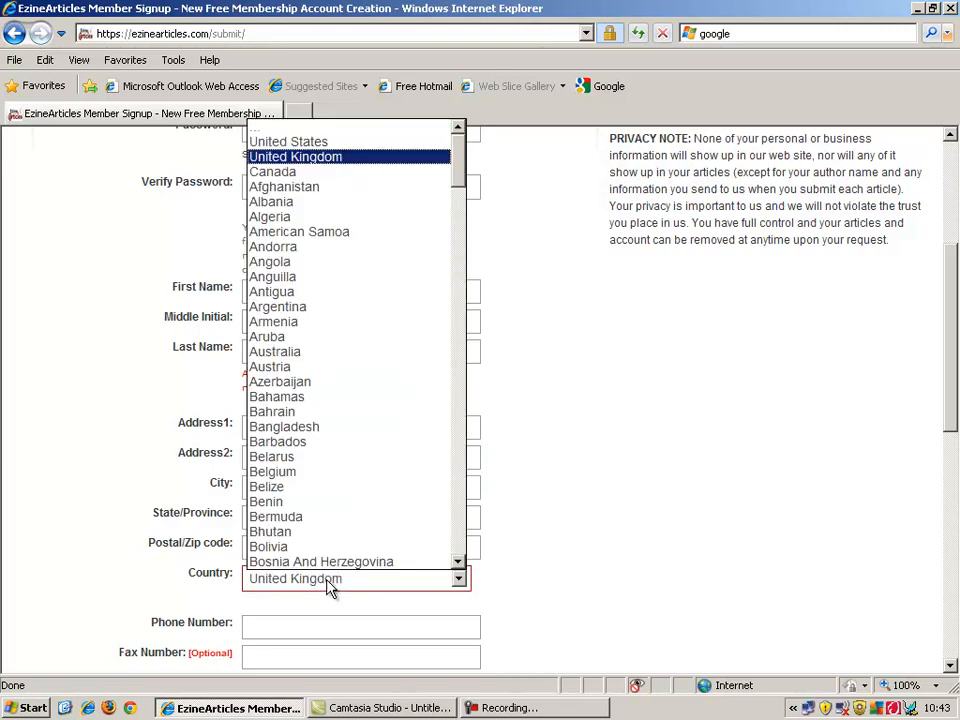
{"action": "key", "text": "Return"}
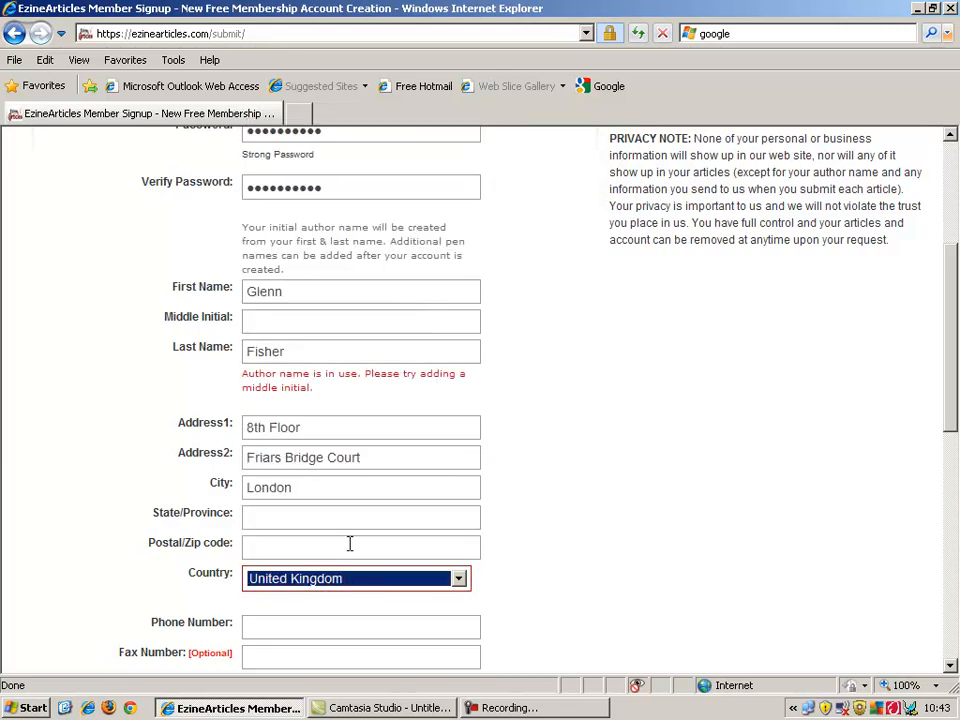
{"action": "left_click", "coordinate": [349, 543]}
{"action": "type", "text": "Se"}
{"action": "key", "text": "BackSpace"}
{"action": "type", "text": "E"}
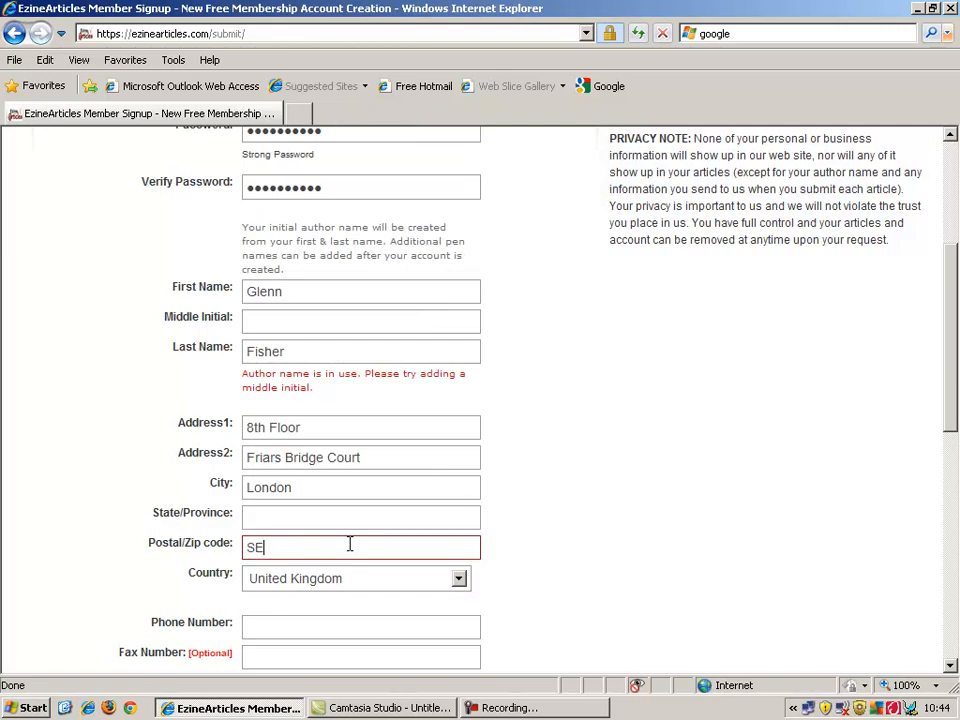
{"action": "type", "text": "1 8NZ"}
{"action": "scroll", "coordinate": [952, 347], "scroll_direction": "down", "scroll_amount": 1}
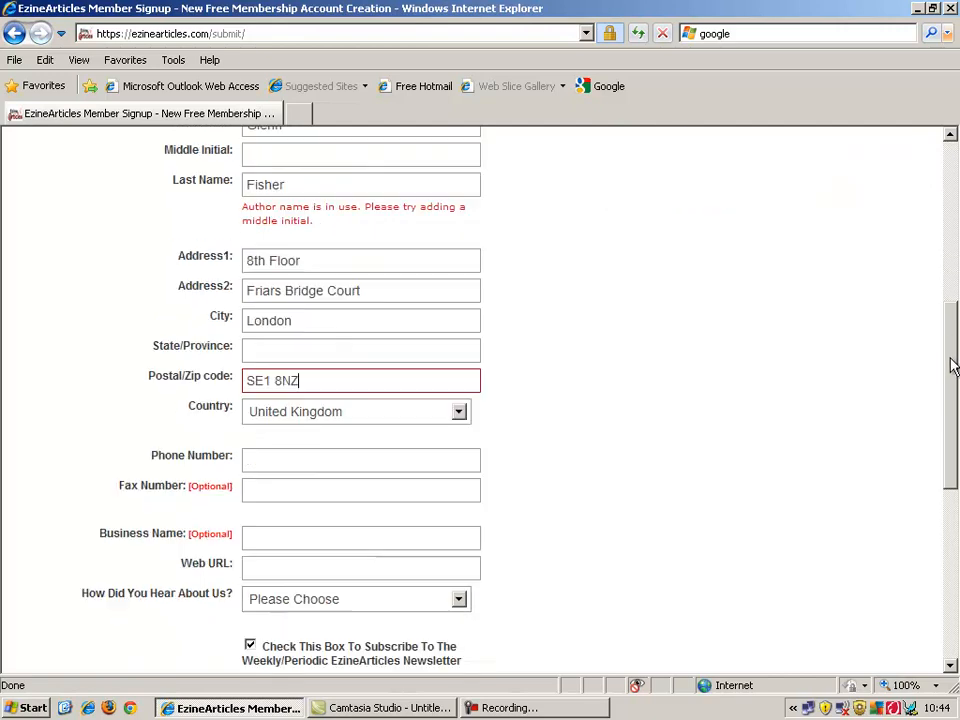
{"action": "left_click_drag", "start_coordinate": [952, 347], "coordinate": [956, 420]}
Fill in the state/province and the phone number.
{"action": "left_click", "coordinate": [366, 293]}
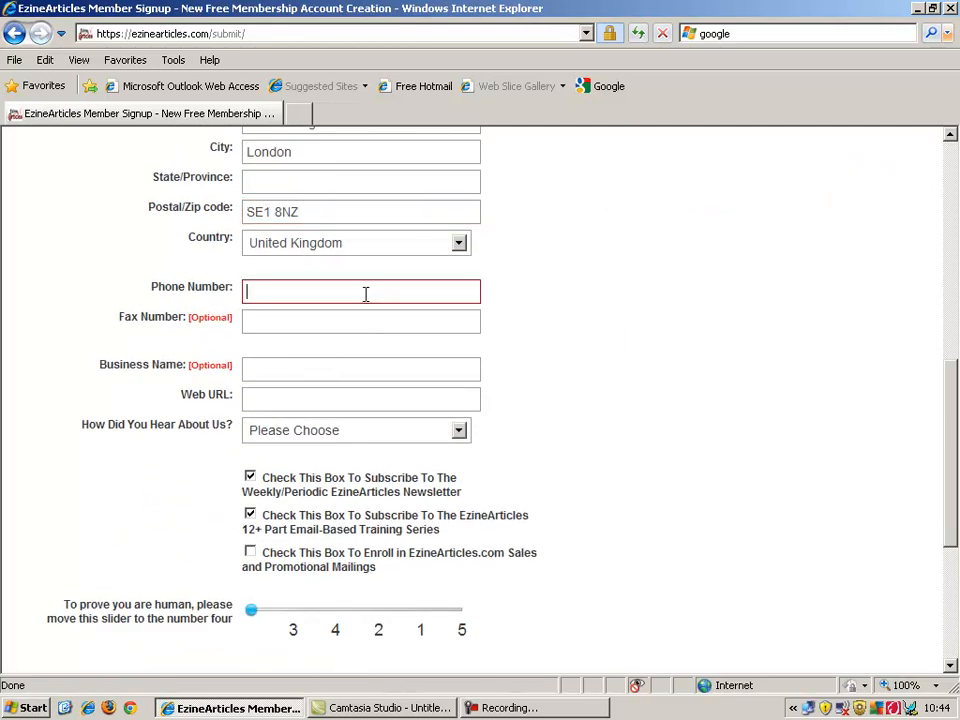
{"action": "left_click", "coordinate": [402, 176]}
{"action": "type", "text": "London"}
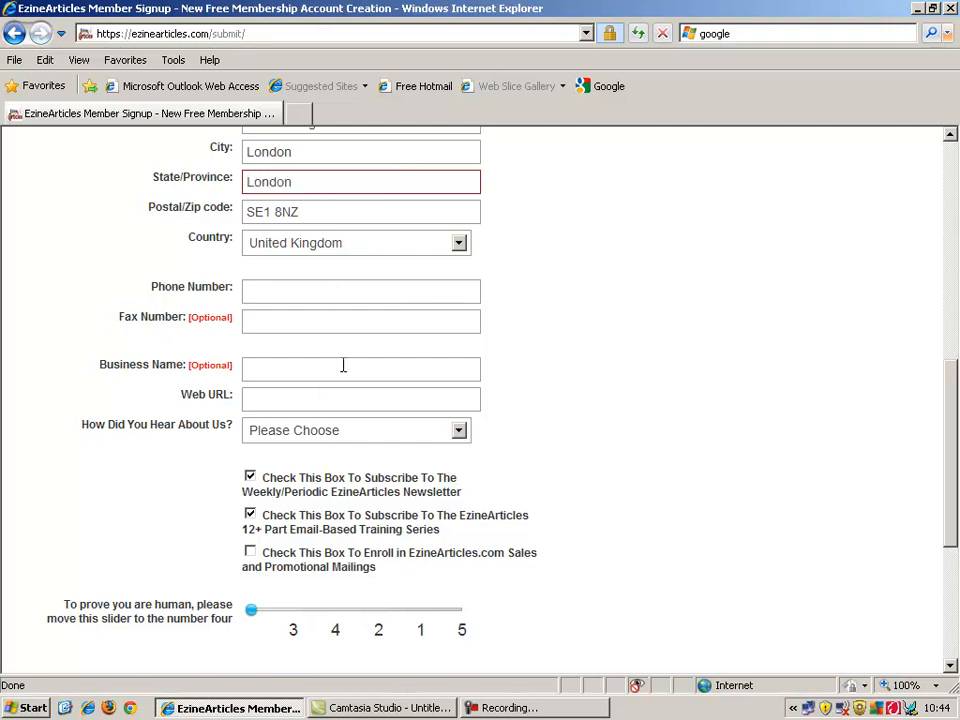
{"action": "left_click", "coordinate": [344, 285]}
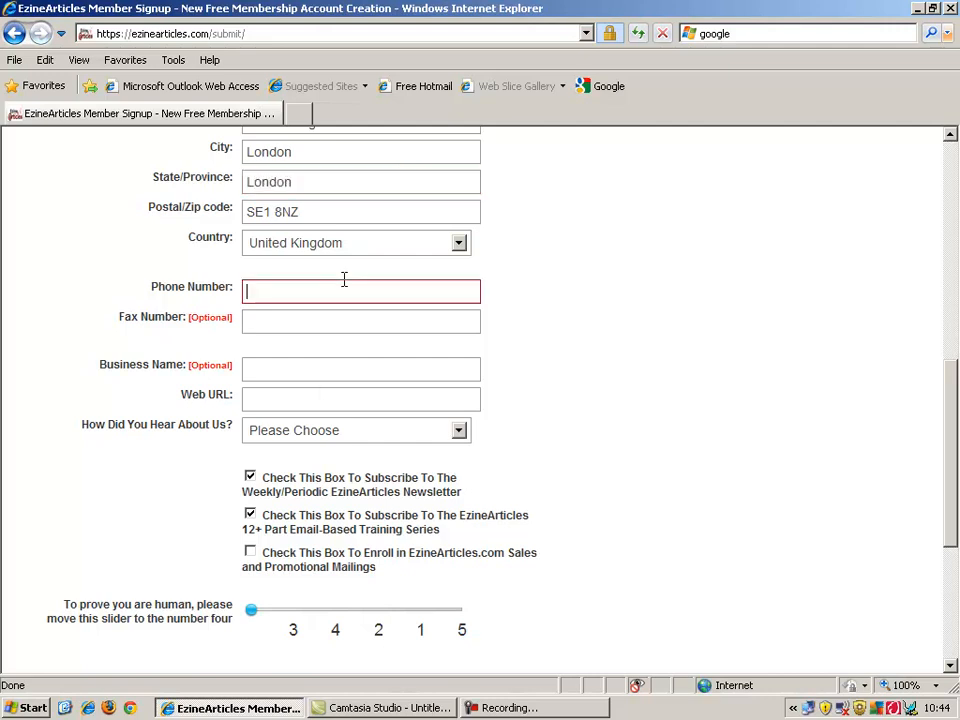
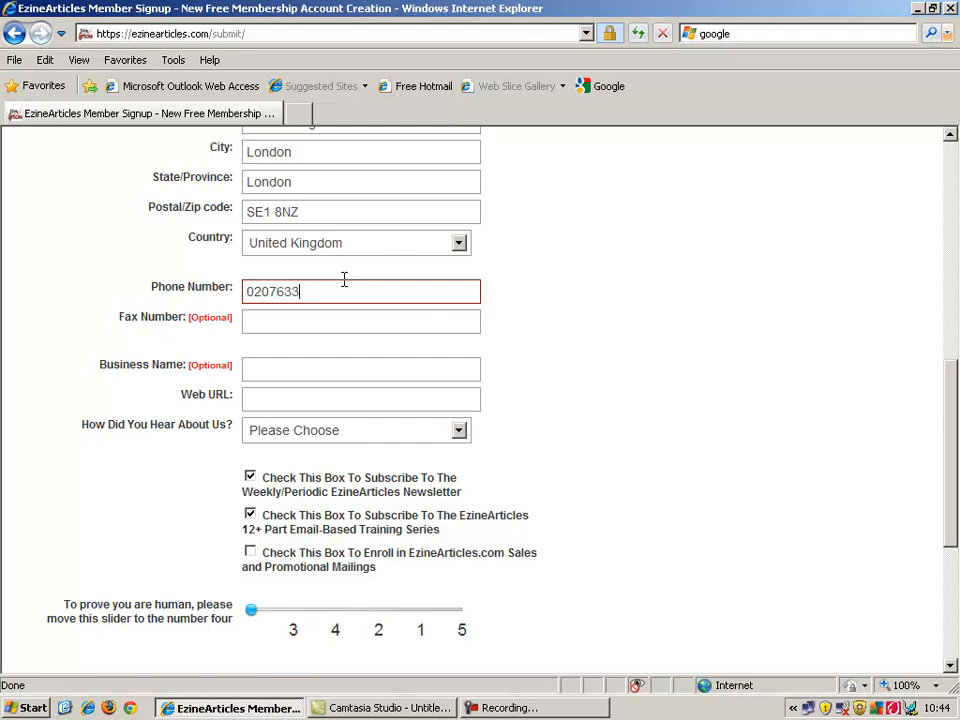
Enter the website URL and choose Friend as how you heard about the site.
{"action": "left_click", "coordinate": [341, 322]}
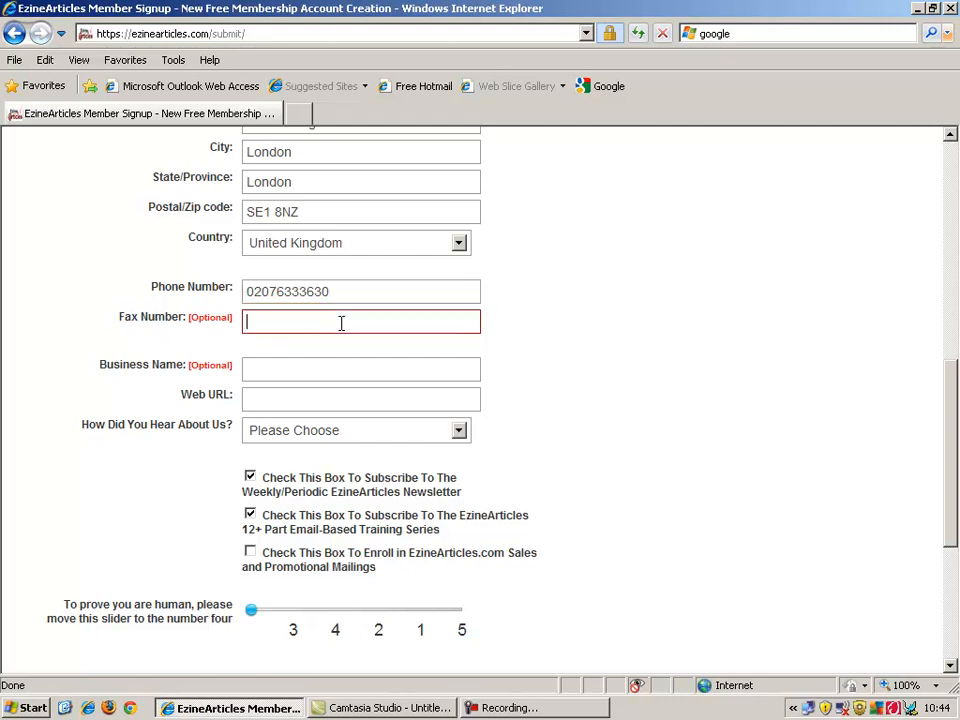
{"action": "left_click", "coordinate": [359, 398]}
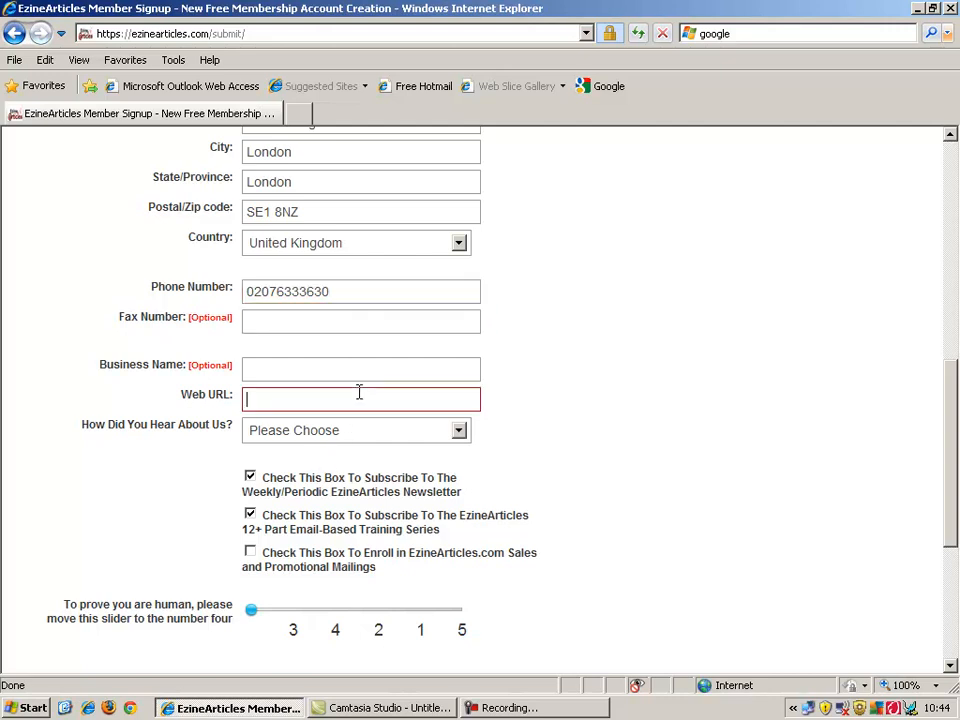
{"action": "type", "text": "www.glenniscool.wordpress"}
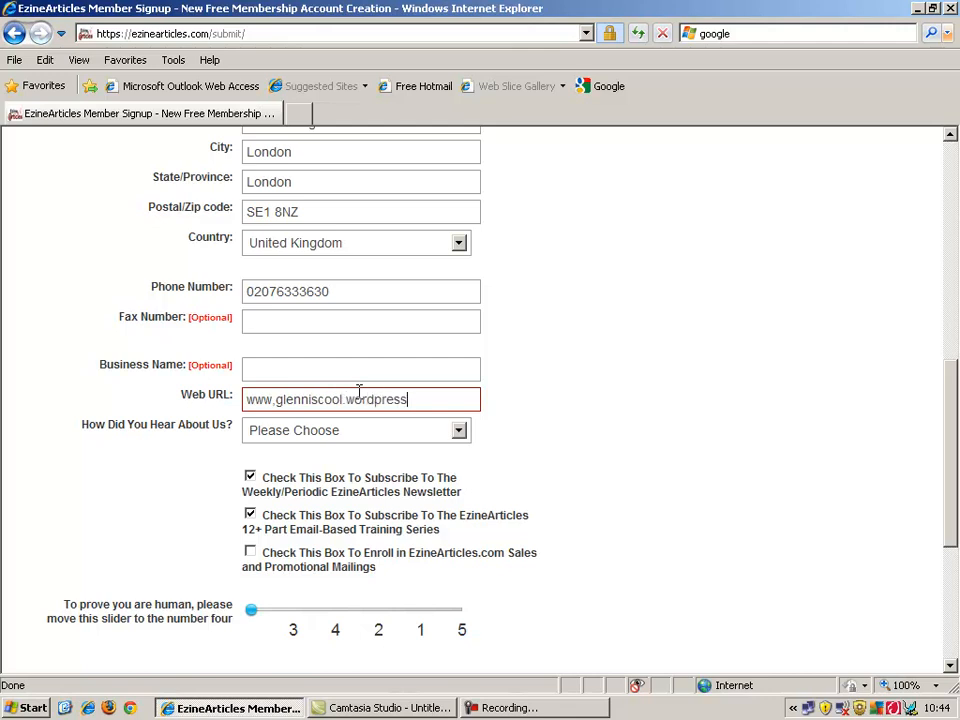
{"action": "type", "text": ".com"}
{"action": "left_click", "coordinate": [370, 436]}
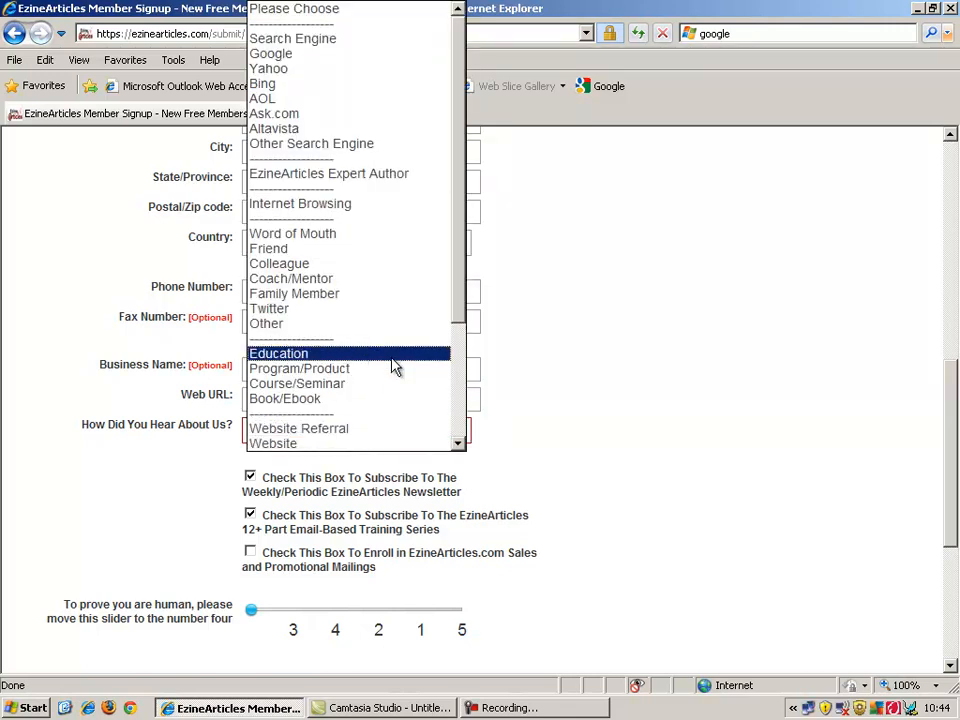
{"action": "left_click", "coordinate": [418, 257]}
{"action": "left_click", "coordinate": [739, 375]}
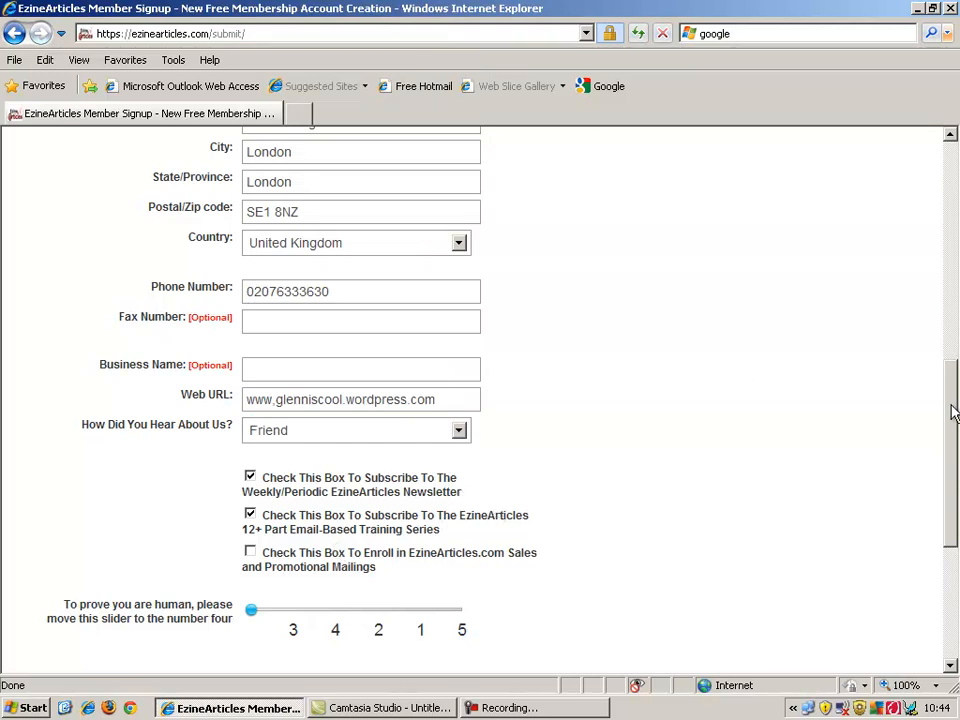
Set the human-check slider to 4 and submit with Create My Account.
{"action": "left_click_drag", "start_coordinate": [956, 407], "coordinate": [953, 433]}
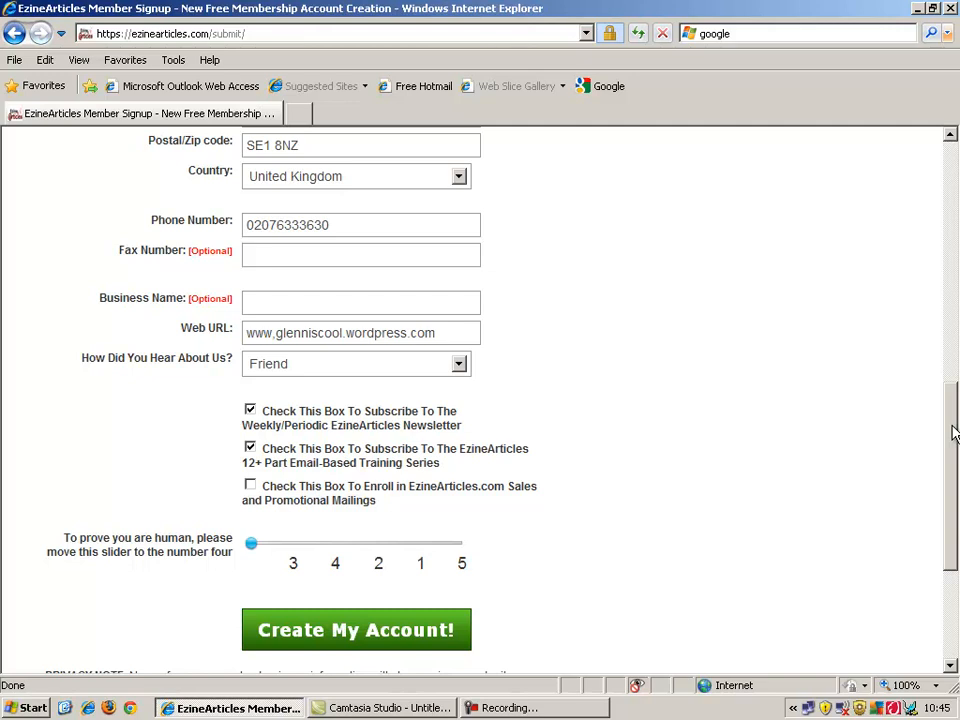
{"action": "left_click_drag", "start_coordinate": [950, 441], "coordinate": [953, 468]}
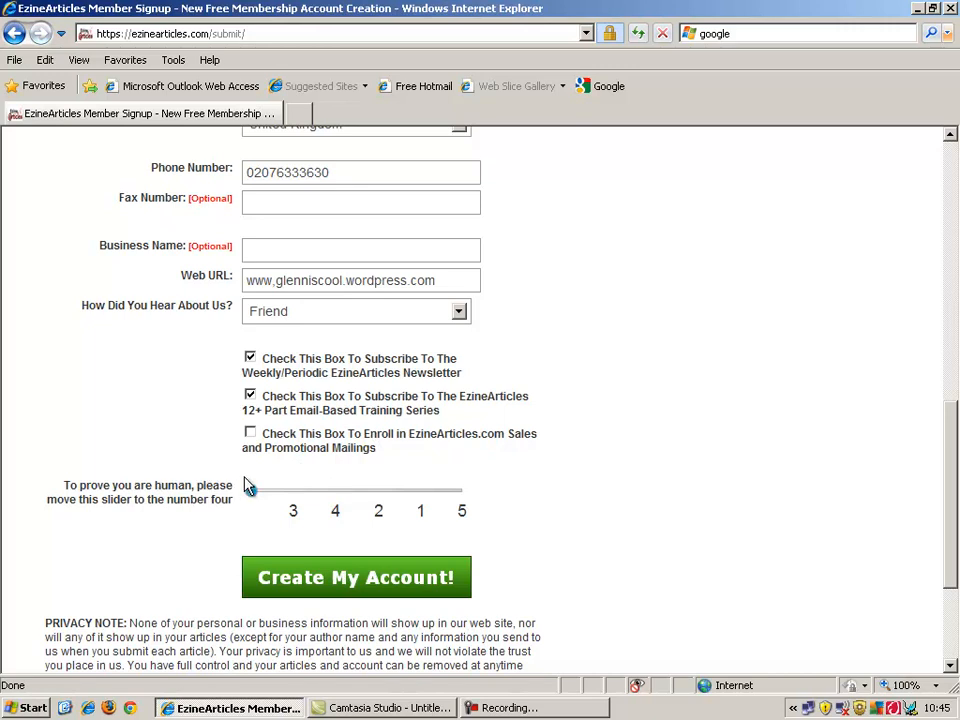
{"action": "left_click_drag", "start_coordinate": [253, 488], "coordinate": [349, 505]}
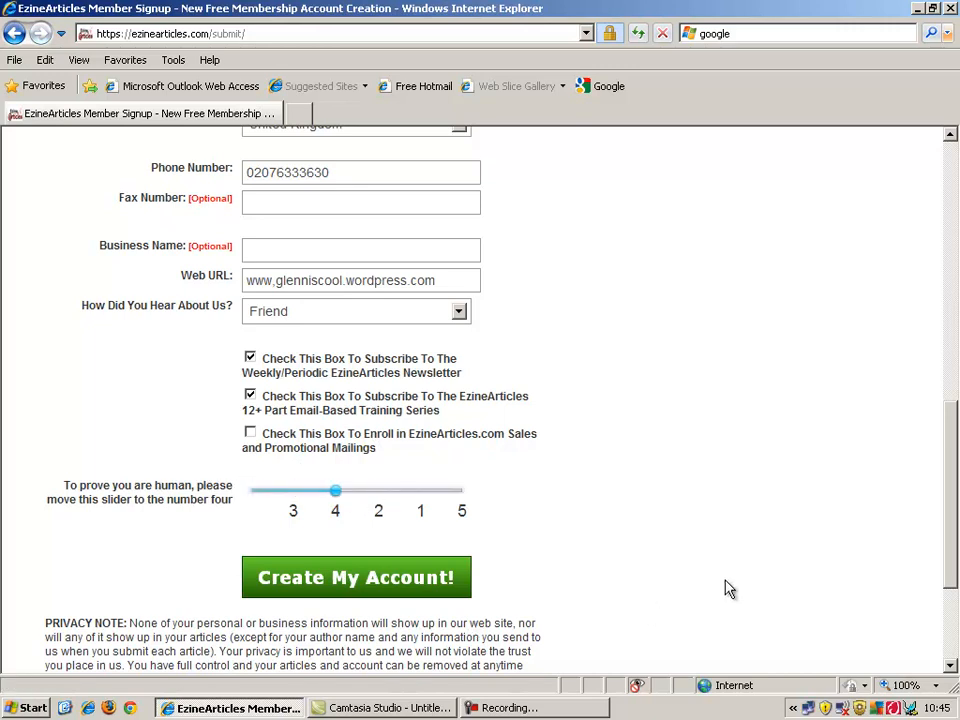
{"action": "mouse_move", "coordinate": [955, 467]}
{"action": "left_mouse_down"}
{"action": "mouse_move", "coordinate": [955, 291]}
{"action": "mouse_move", "coordinate": [955, 470]}
{"action": "left_mouse_up"}
{"action": "left_click", "coordinate": [405, 570]}
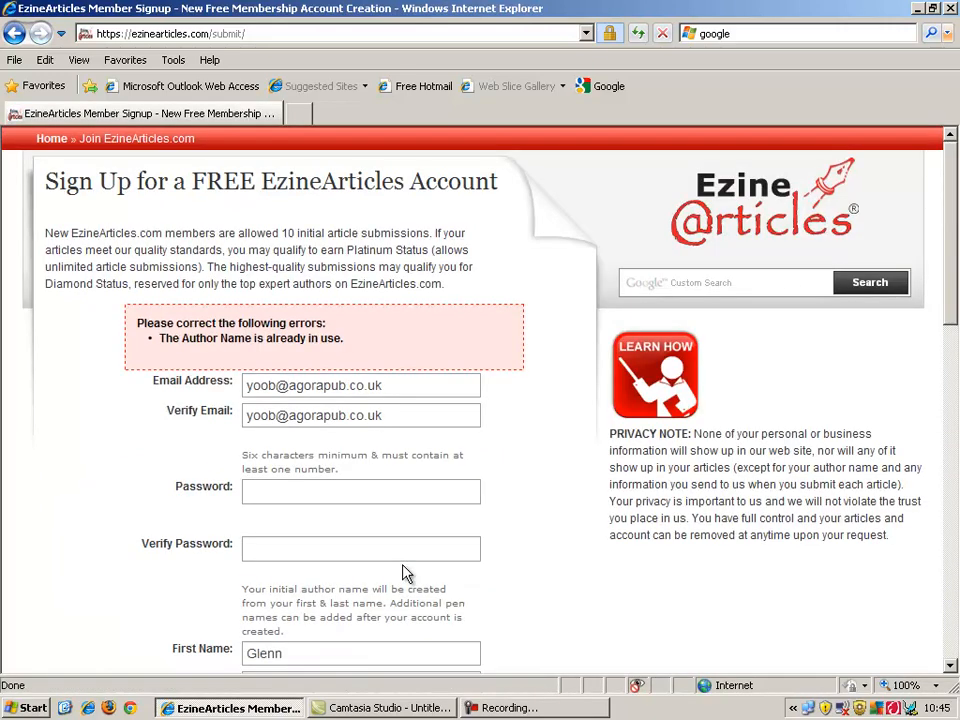
Replace the first and last name with a new author name, set the human check to 1, resubmit.
{"action": "scroll", "coordinate": [435, 364], "scroll_direction": "down", "scroll_amount": 5}
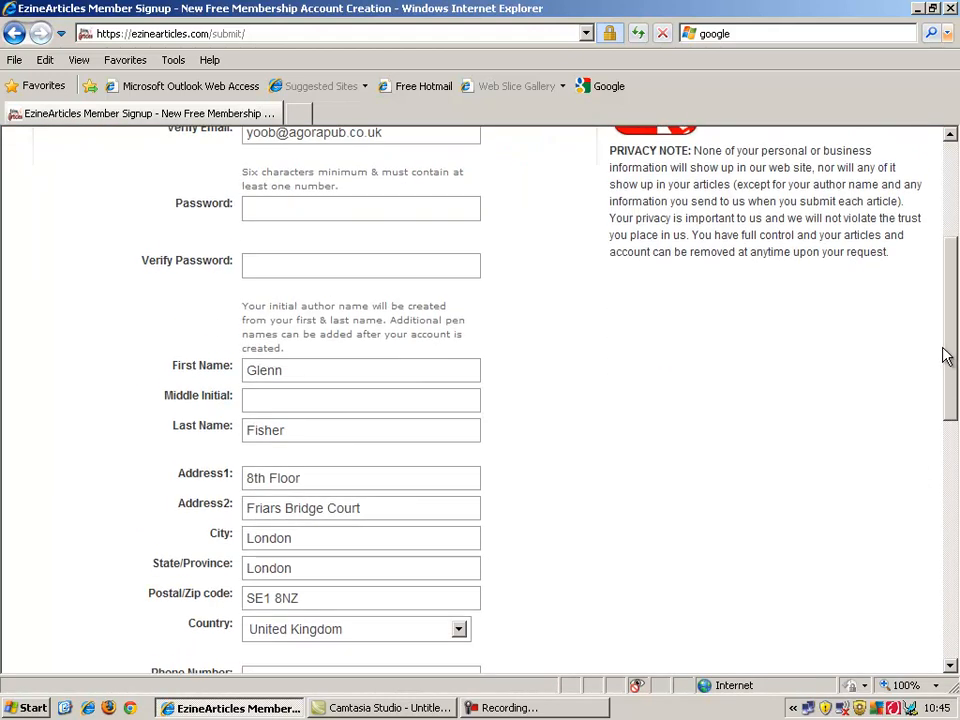
{"action": "double_click", "coordinate": [288, 379]}
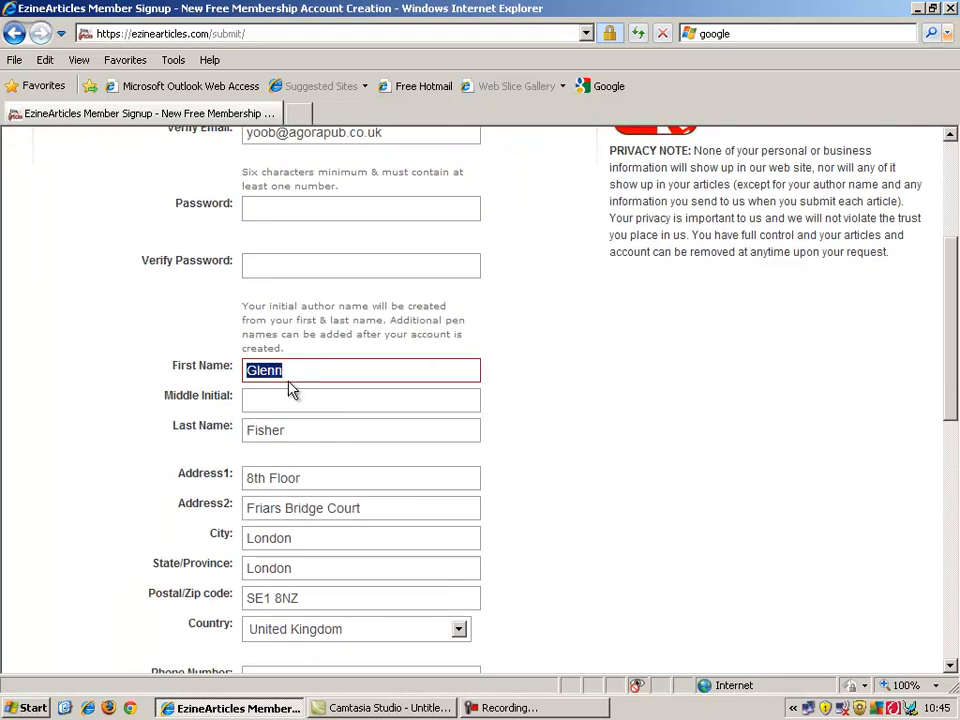
{"action": "type", "text": "Jackie"}
{"action": "double_click", "coordinate": [281, 434]}
{"action": "type", "text": "Glo"}
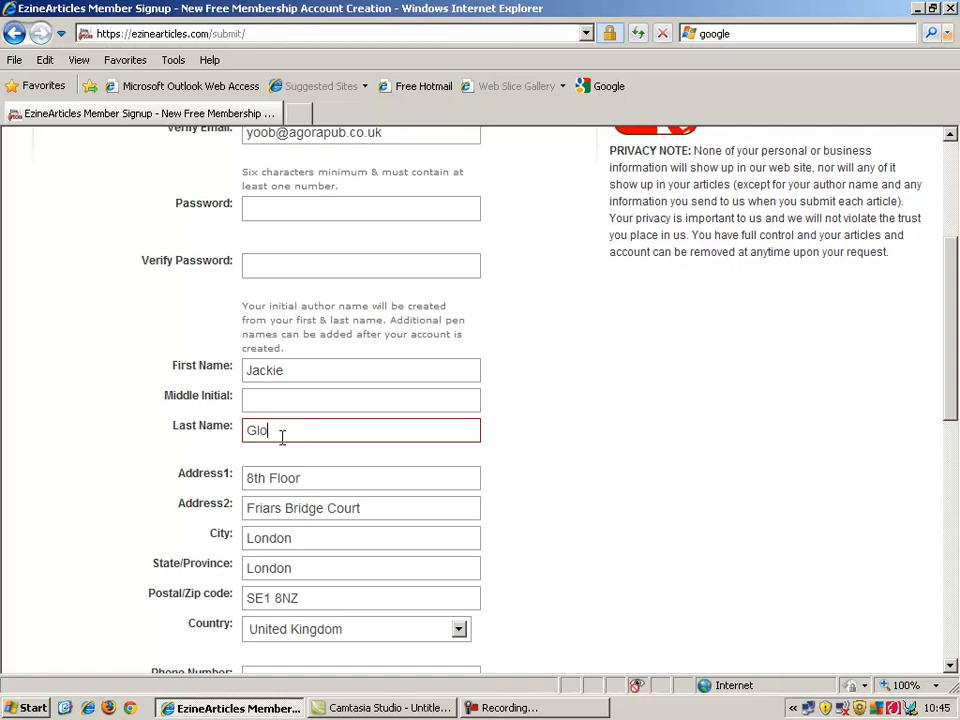
{"action": "type", "text": "wworm"}
{"action": "left_click_drag", "start_coordinate": [948, 401], "coordinate": [931, 582]}
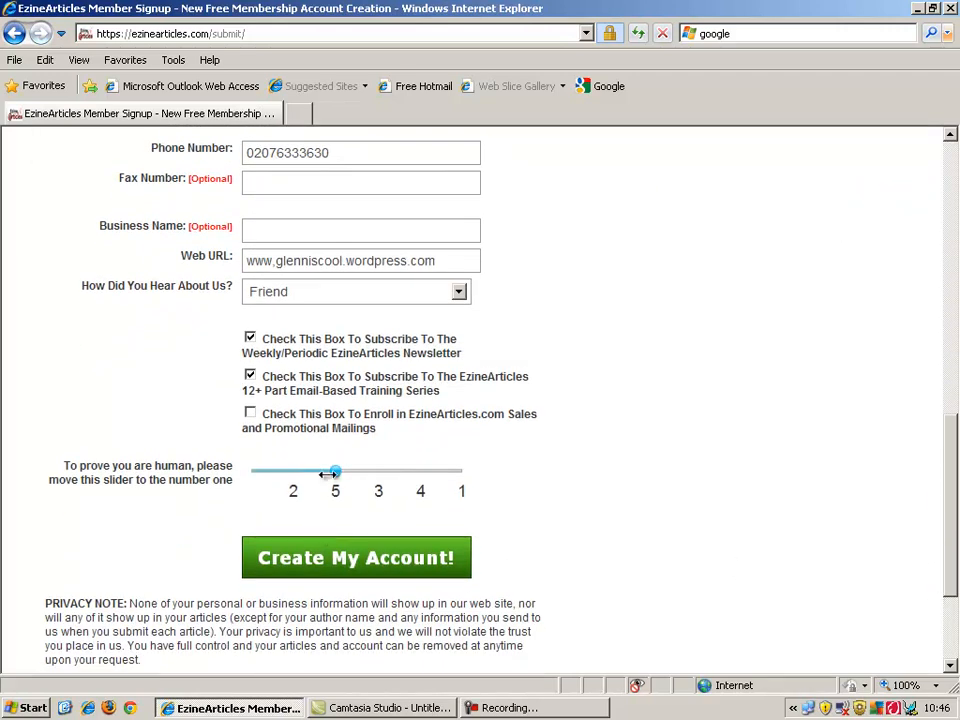
{"action": "left_click_drag", "start_coordinate": [342, 471], "coordinate": [462, 471]}
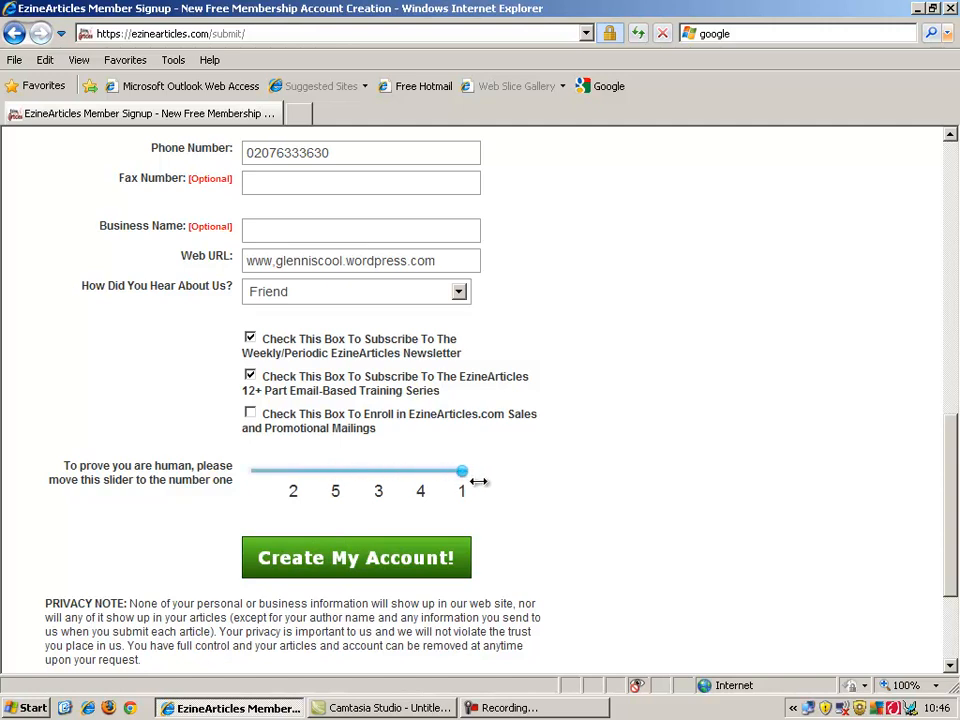
{"action": "left_click", "coordinate": [391, 569]}
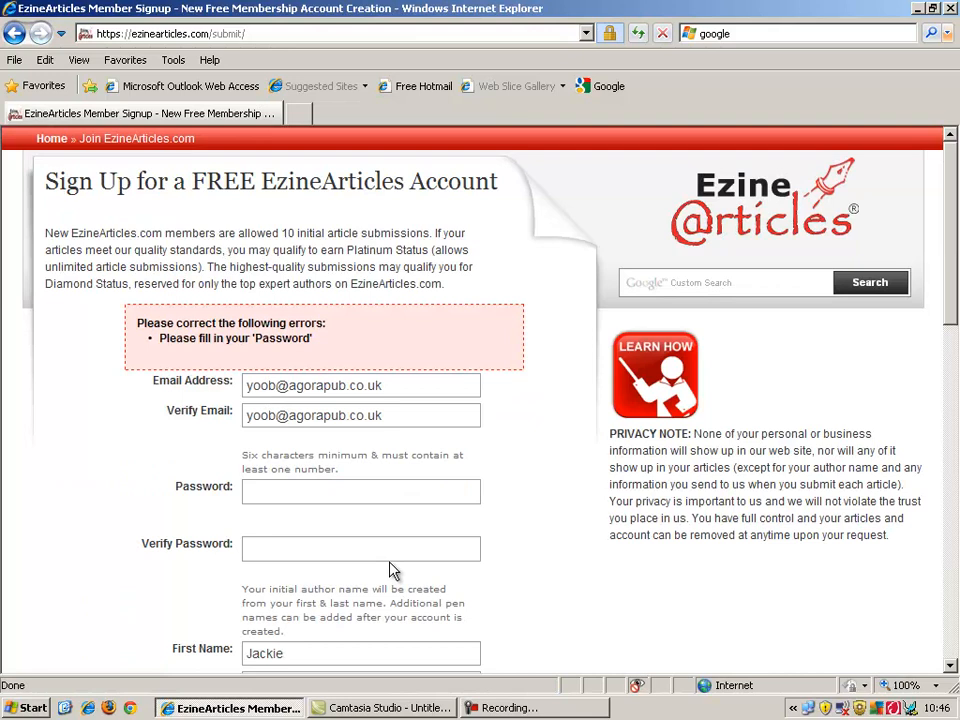
Re-enter the password and its confirmation, then submit Create My Account again.
{"action": "left_click", "coordinate": [386, 491]}
{"action": "type", "text": "**********"}
{"action": "left_click", "coordinate": [390, 551]}
{"action": "type", "text": "**********"}
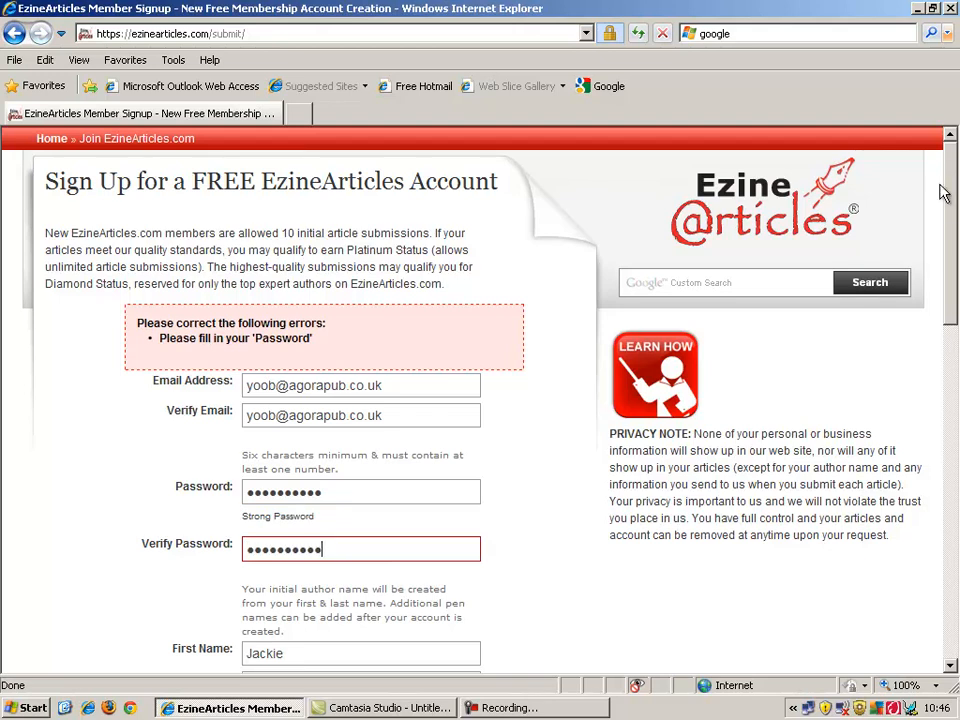
{"action": "left_click_drag", "start_coordinate": [950, 215], "coordinate": [945, 561]}
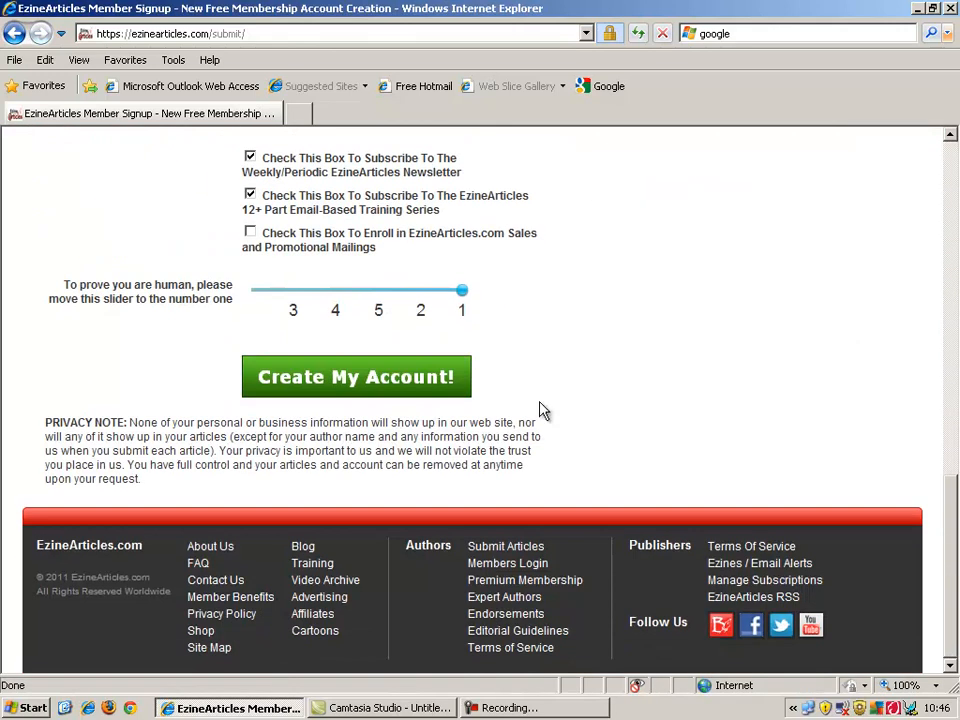
{"action": "left_click", "coordinate": [436, 378]}
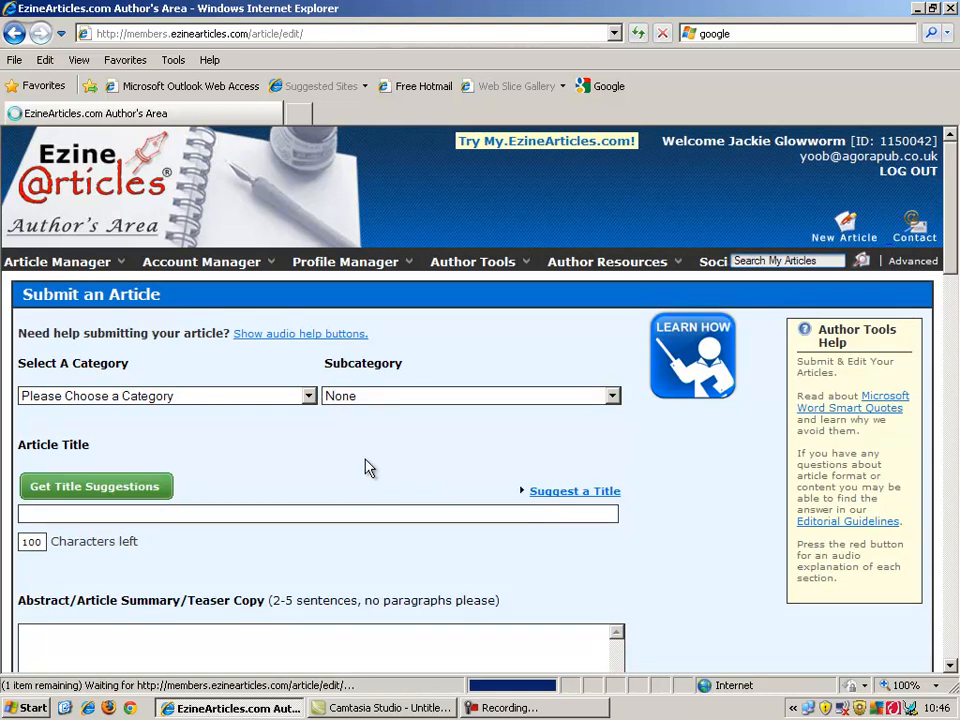
Turn on audio help for the Submit an Article form.
{"action": "left_click_drag", "start_coordinate": [948, 184], "coordinate": [945, 337]}
{"action": "left_click_drag", "start_coordinate": [935, 393], "coordinate": [957, 199]}
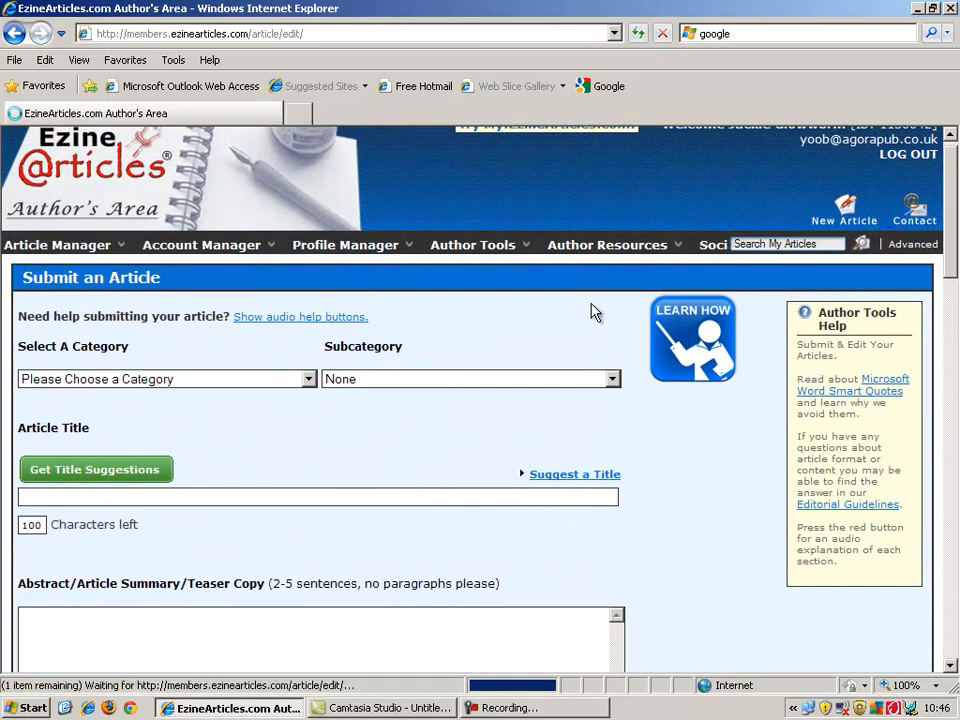
{"action": "left_click", "coordinate": [282, 318]}
{"action": "scroll", "coordinate": [955, 268], "scroll_direction": "down", "scroll_amount": 2}
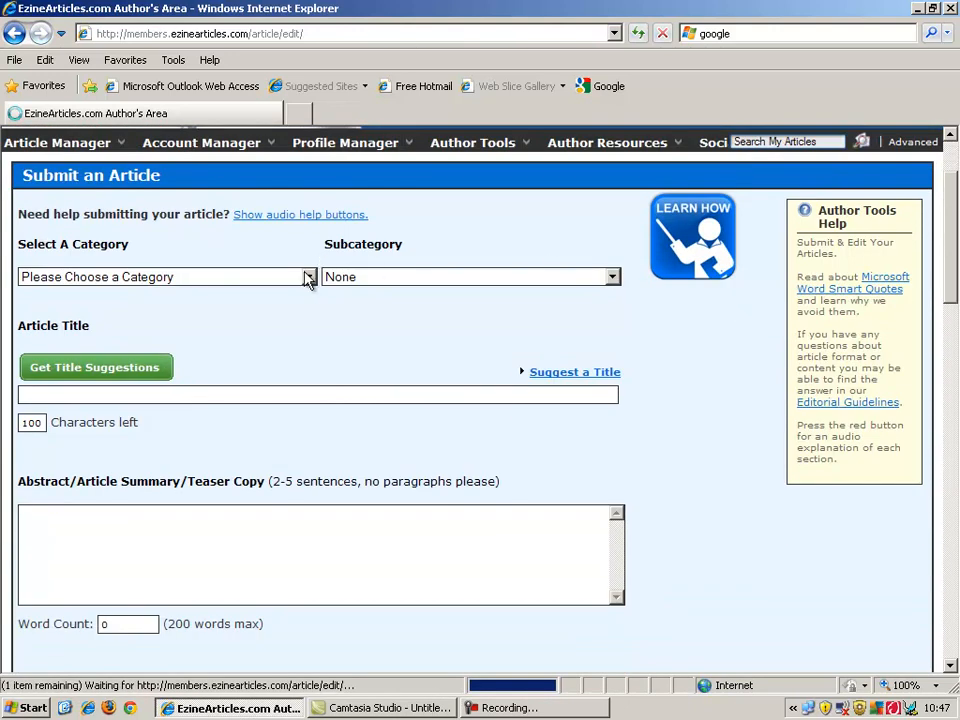
Set the category to Writing-and-Speaking and the subcategory to Copywriting.
{"action": "left_click", "coordinate": [304, 277]}
{"action": "left_click_drag", "start_coordinate": [308, 274], "coordinate": [316, 171]}
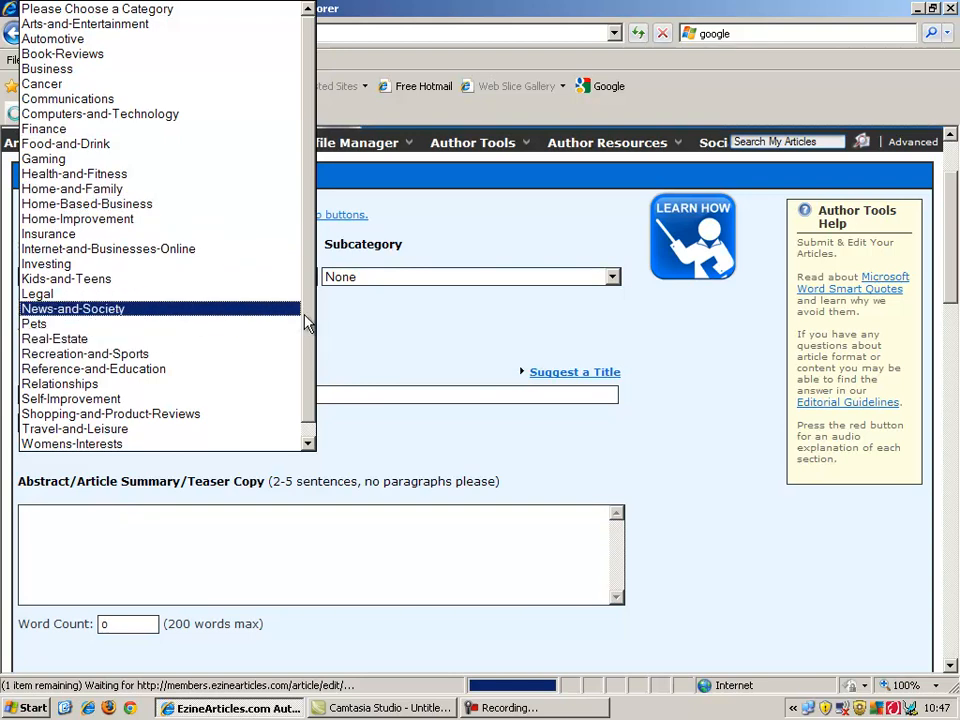
{"action": "scroll", "coordinate": [305, 322], "scroll_direction": "down", "scroll_amount": 1}
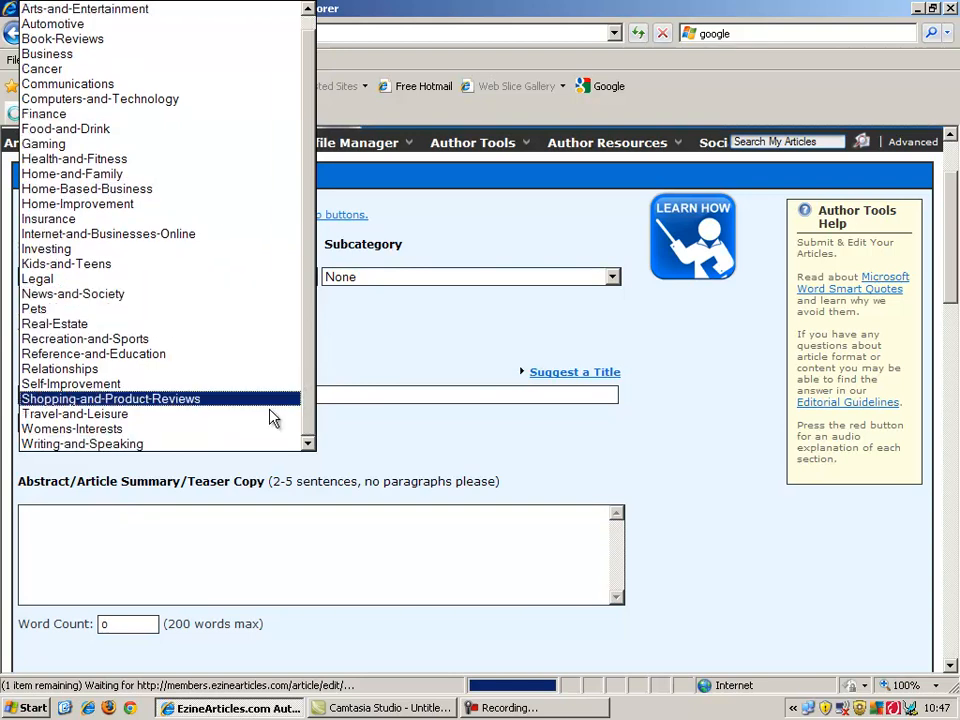
{"action": "left_click", "coordinate": [223, 444]}
{"action": "left_click", "coordinate": [362, 284]}
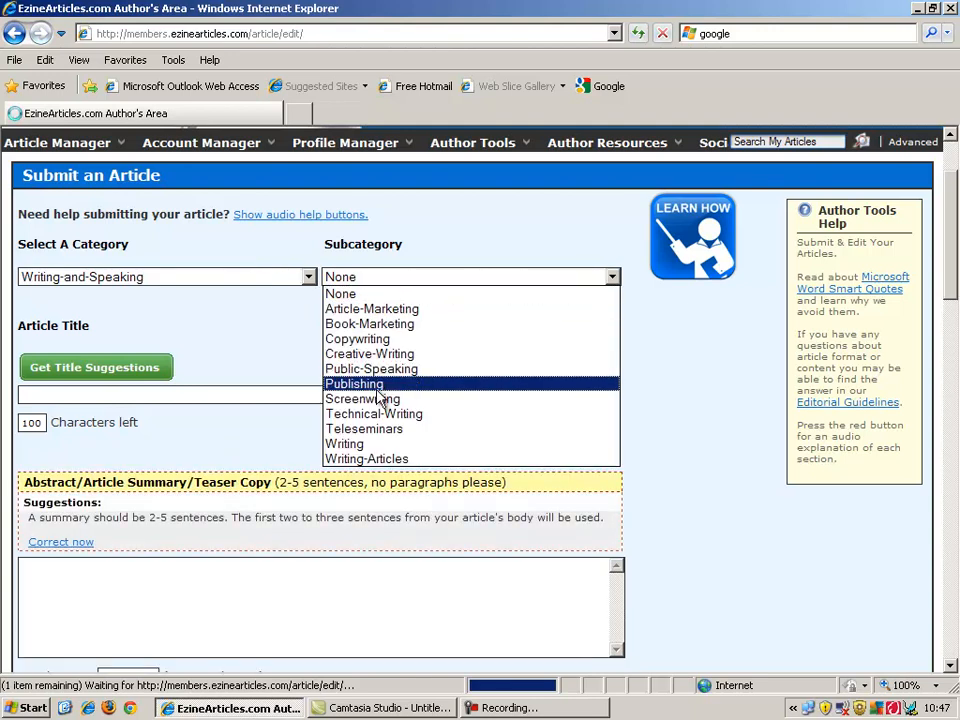
{"action": "left_click", "coordinate": [422, 339]}
{"action": "left_click", "coordinate": [403, 341]}
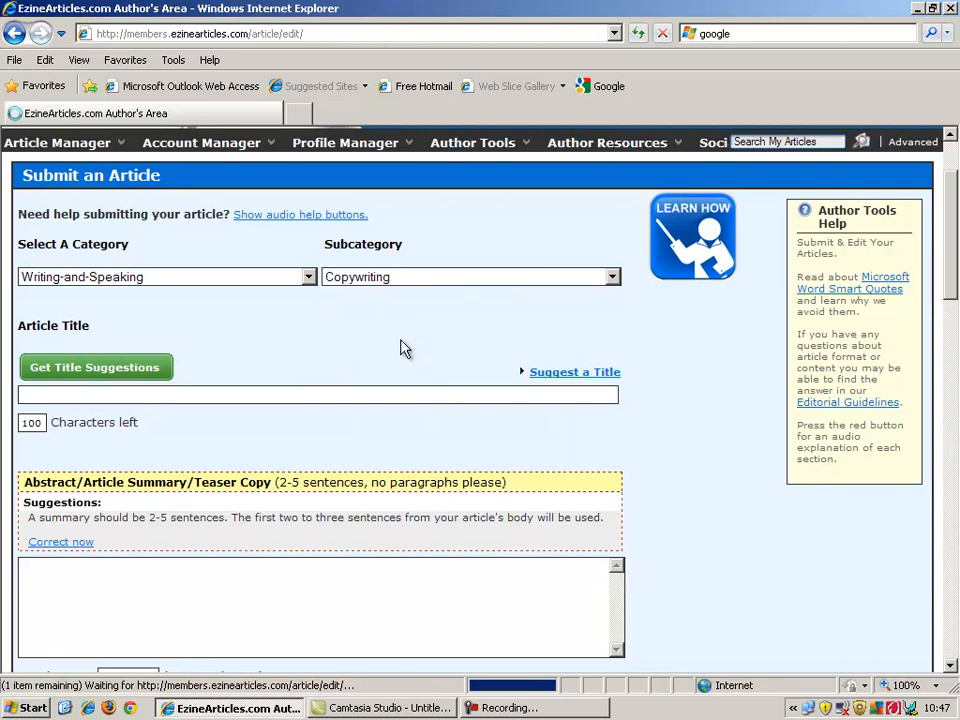
Enter 'This is my article title' in the Article Title field.
{"action": "left_click", "coordinate": [219, 388]}
{"action": "type", "text": "This is my article"}
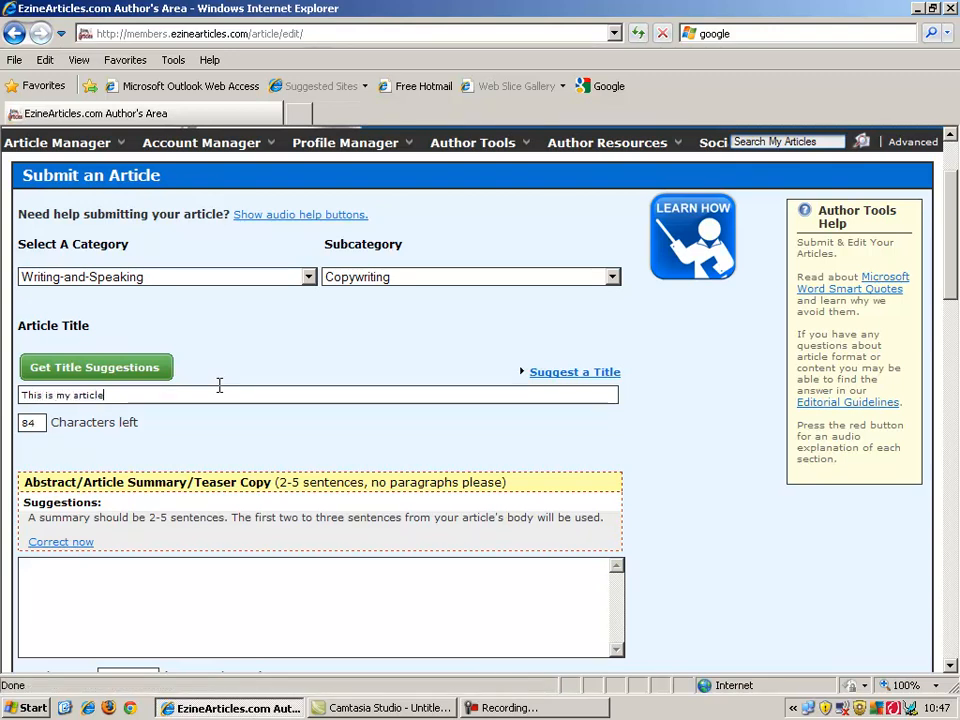
{"action": "type", "text": " title"}
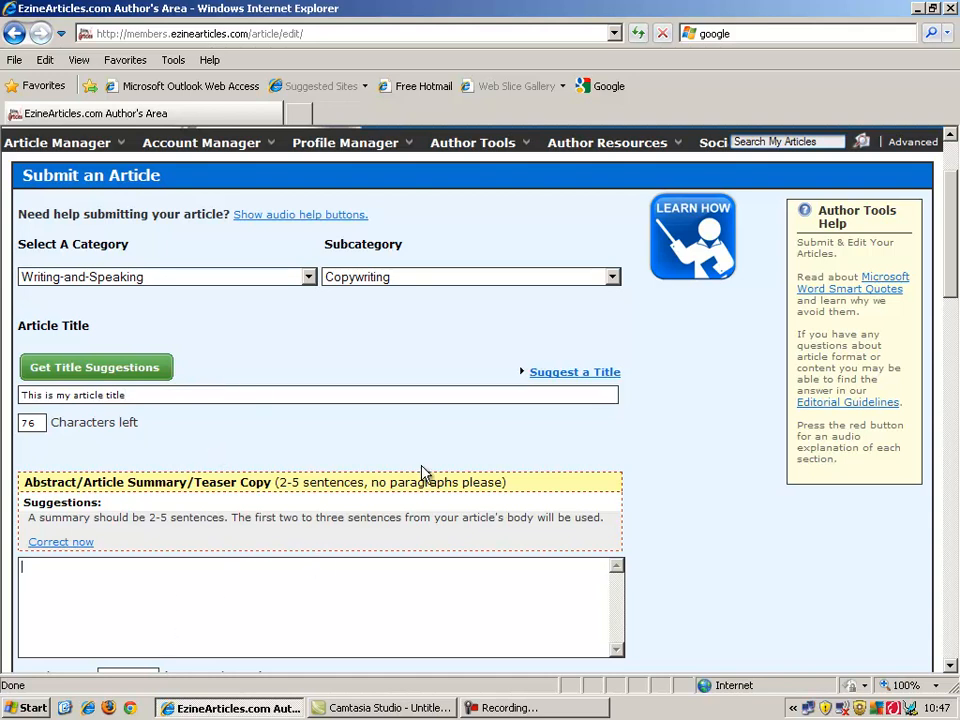
{"action": "left_click_drag", "start_coordinate": [948, 196], "coordinate": [949, 231]}
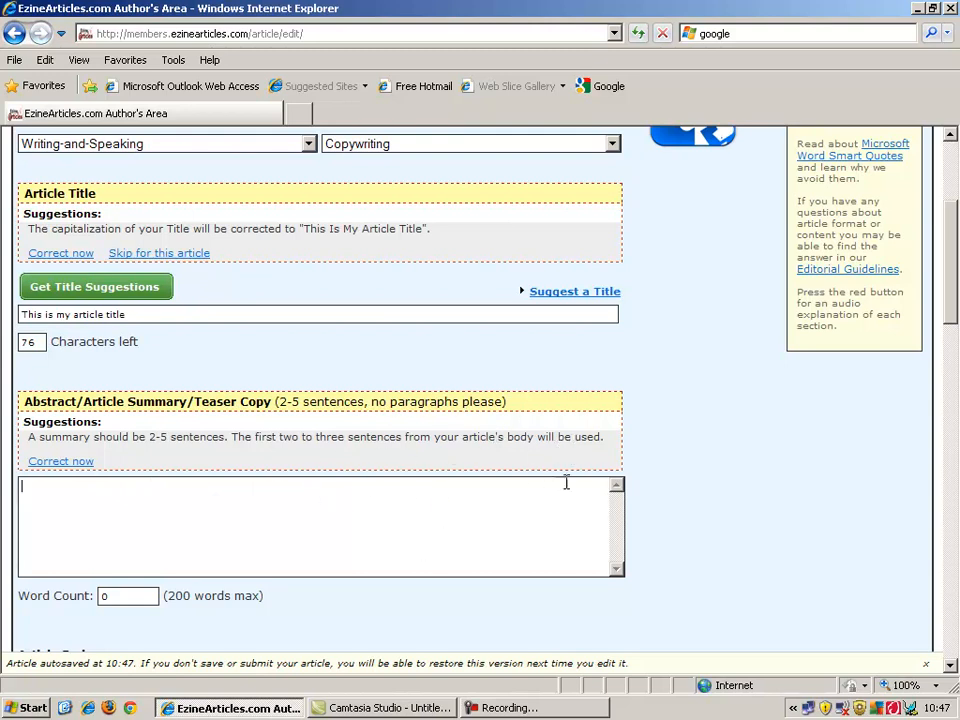
Scroll to the Article Body box with its 20-word draft ending in a 'best wishes' sign-off.
{"action": "left_click_drag", "start_coordinate": [948, 320], "coordinate": [951, 412]}
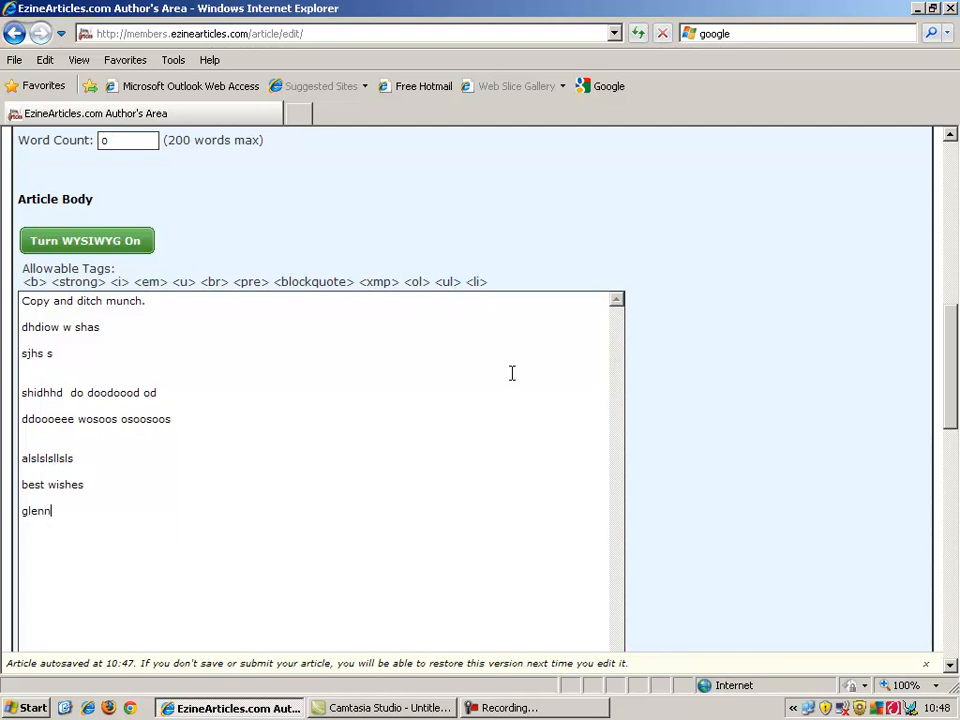
{"action": "left_click_drag", "start_coordinate": [952, 385], "coordinate": [952, 417]}
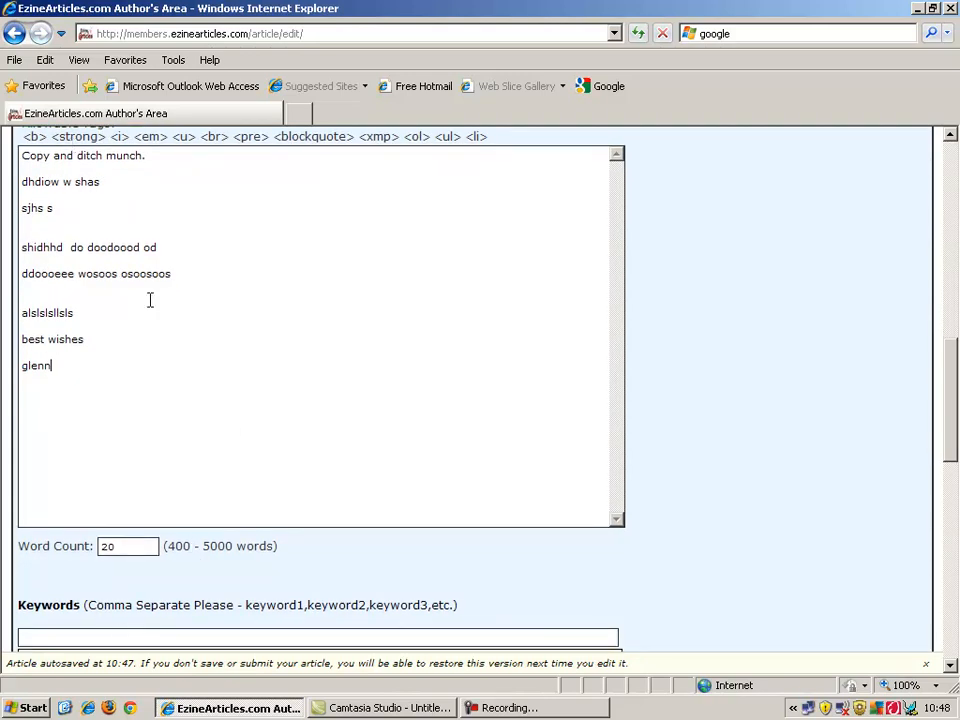
{"action": "left_click_drag", "start_coordinate": [952, 434], "coordinate": [954, 400]}
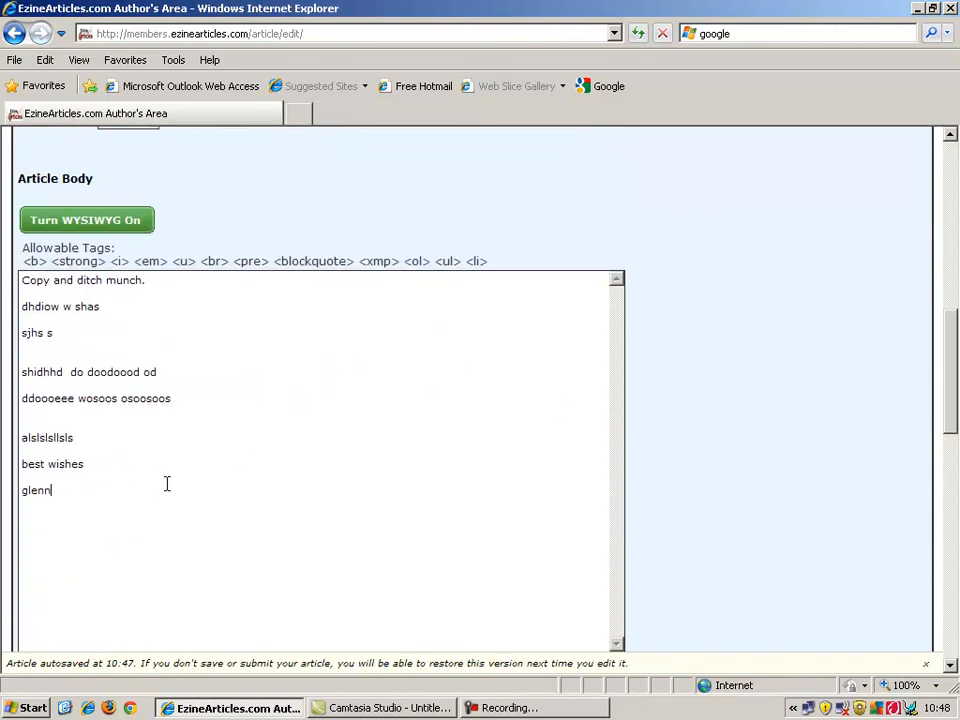
In a new tab, search for 'shortcut publications' and go to its homepage.
{"action": "left_click", "coordinate": [300, 113]}
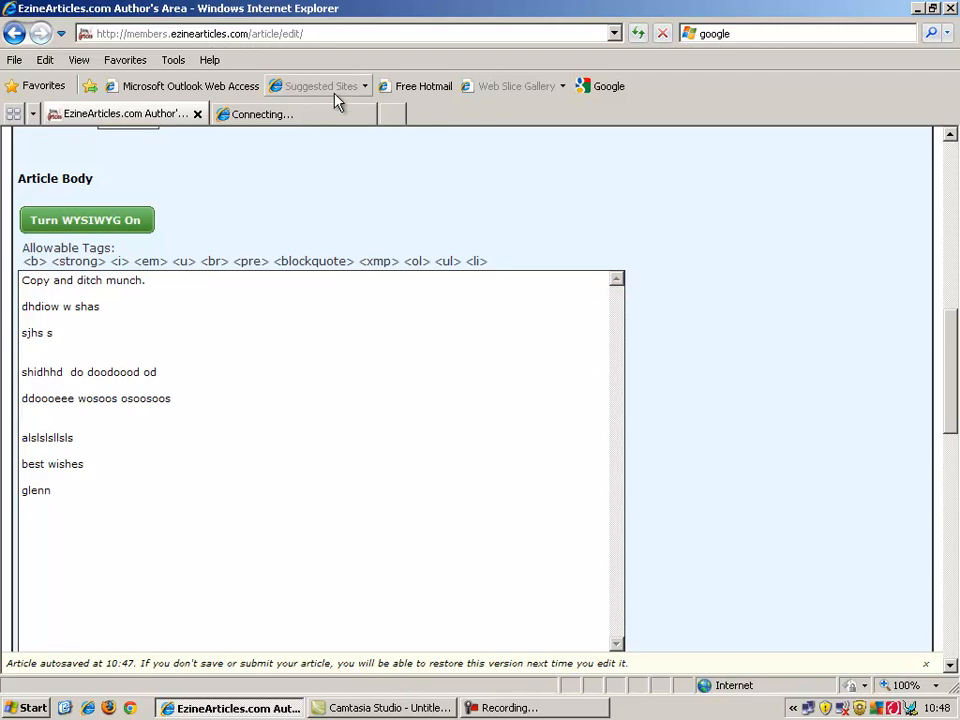
{"action": "left_click", "coordinate": [714, 34]}
{"action": "type", "text": "sh"}
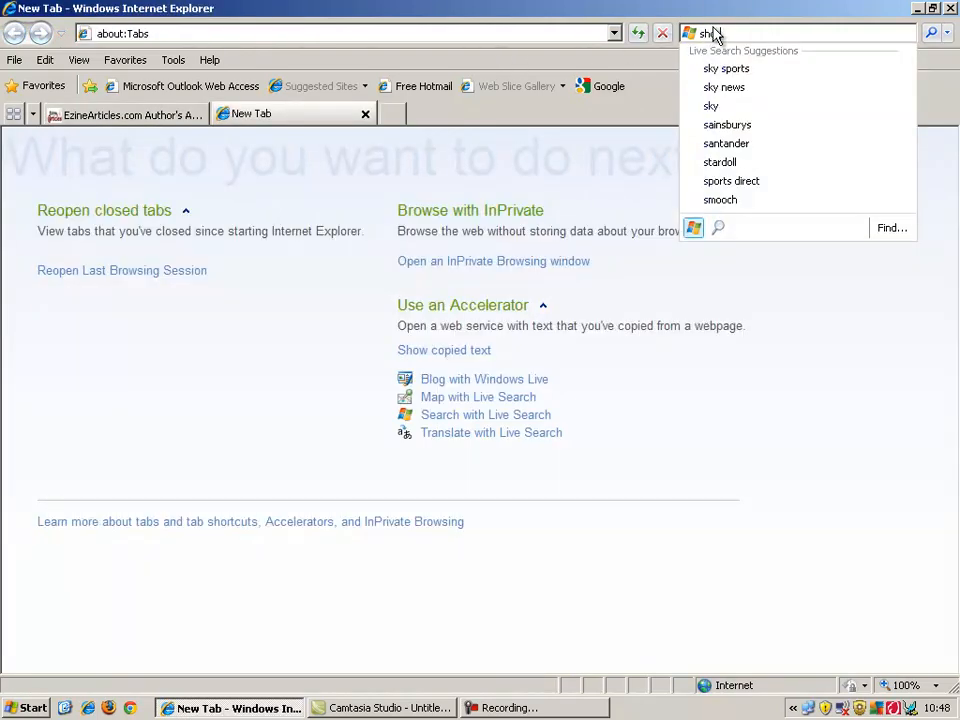
{"action": "type", "text": "ortcut publications"}
{"action": "key", "text": "Return"}
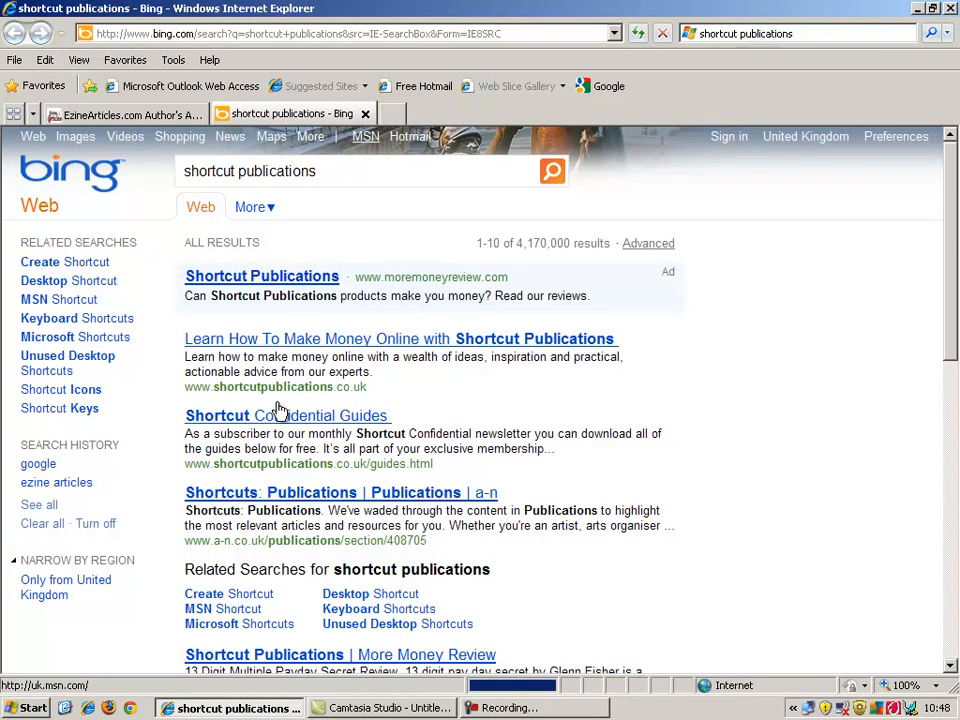
{"action": "left_click", "coordinate": [338, 366]}
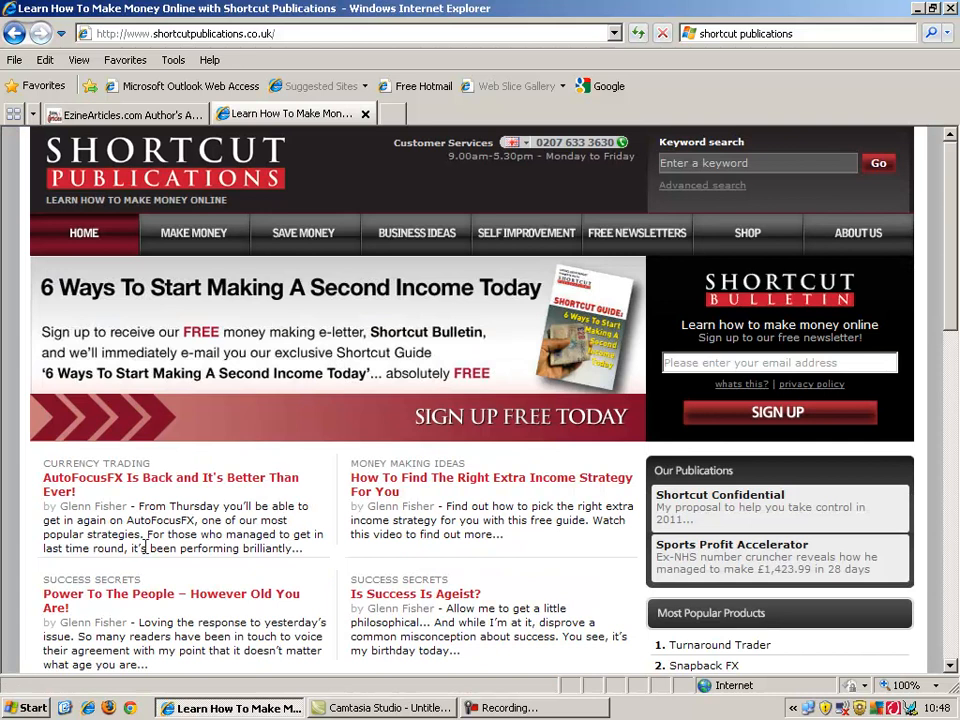
Open a copywriting article and copy its opening paragraphs, 'I must admit...' to 'incredibly interesting.'.
{"action": "left_click_drag", "start_coordinate": [951, 272], "coordinate": [950, 362]}
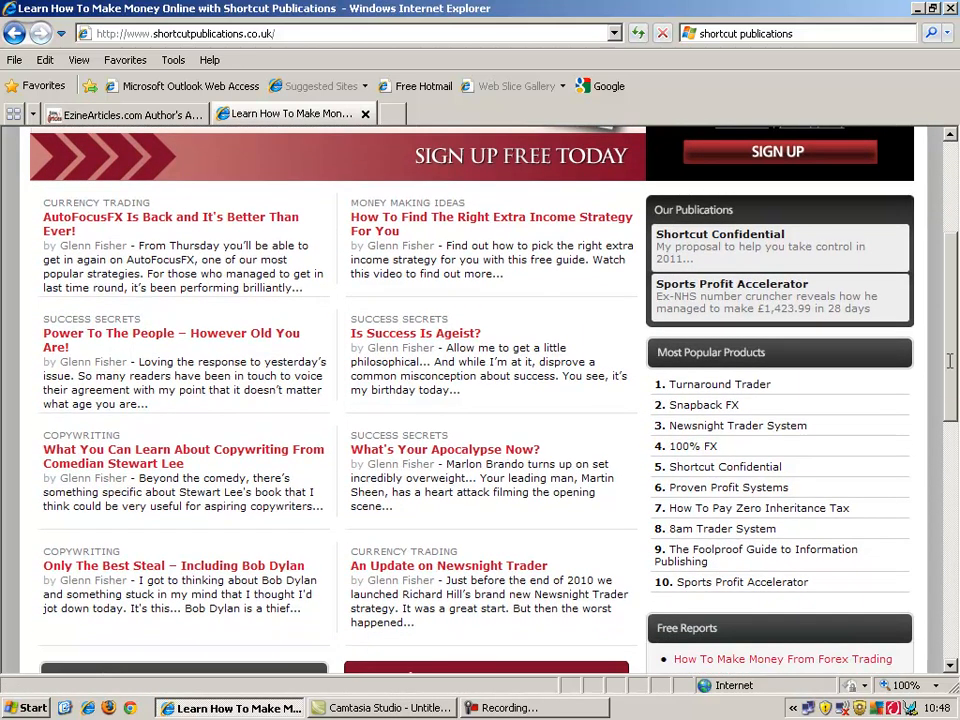
{"action": "left_click", "coordinate": [237, 457]}
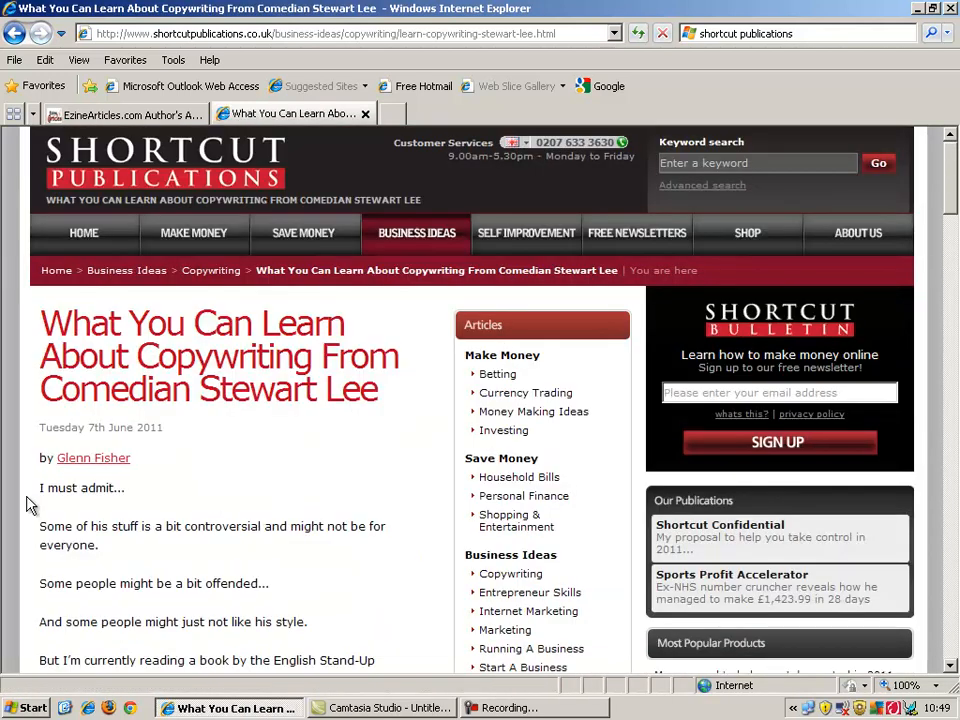
{"action": "left_click_drag", "start_coordinate": [41, 484], "coordinate": [216, 450]}
{"action": "key", "text": "ctrl+c"}
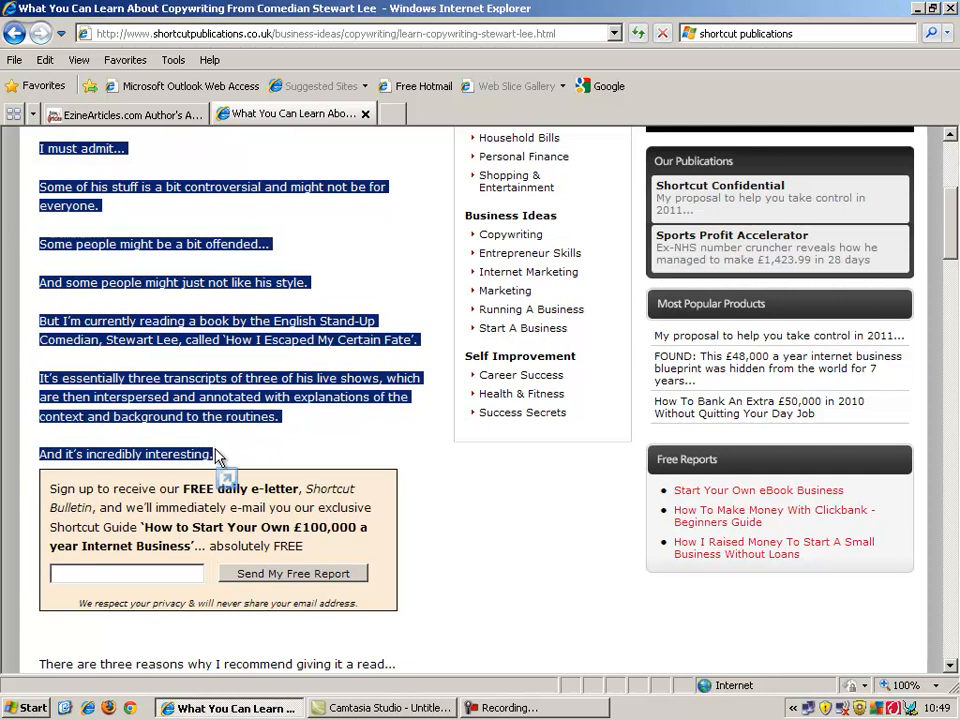
{"action": "key", "text": "super"}
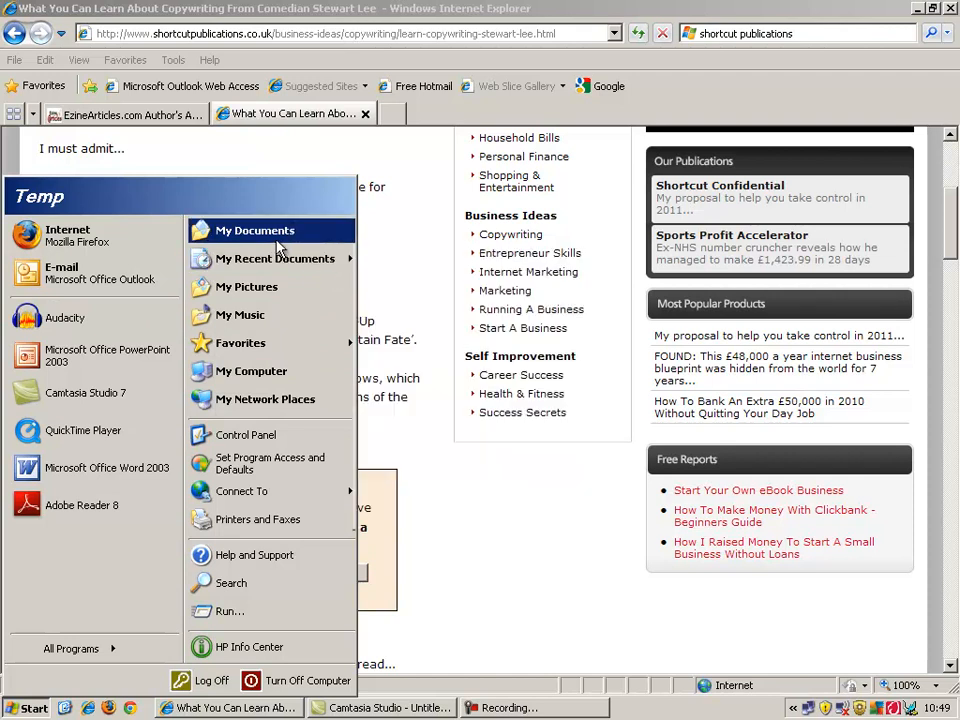
Paste the copied opening paragraphs into a new untitled Notepad note.
{"action": "left_click", "coordinate": [71, 648]}
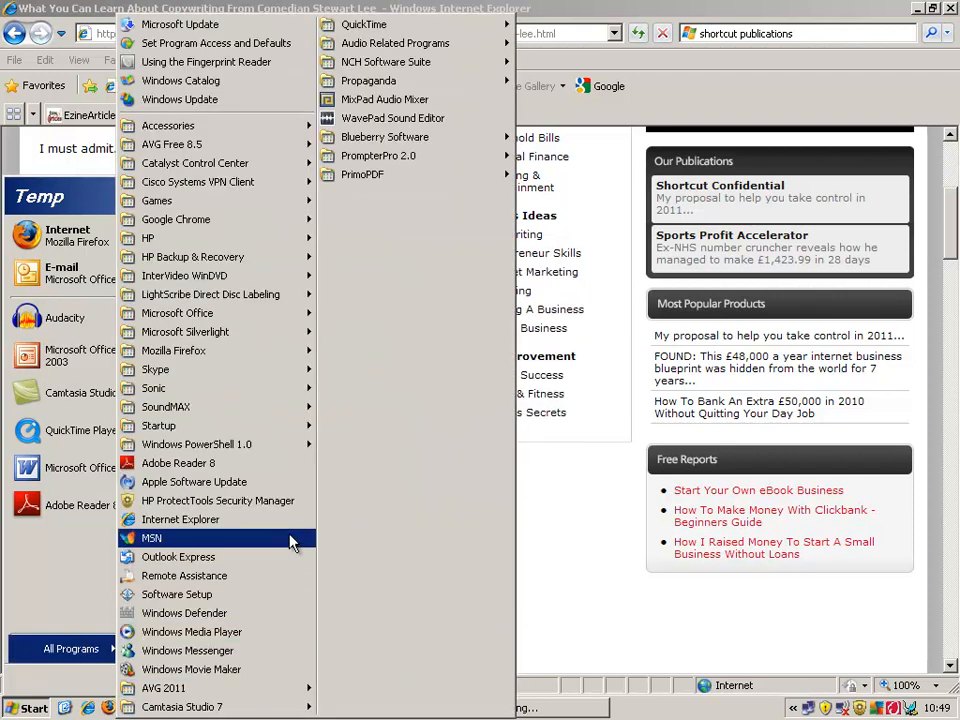
{"action": "mouse_move", "coordinate": [305, 133]}
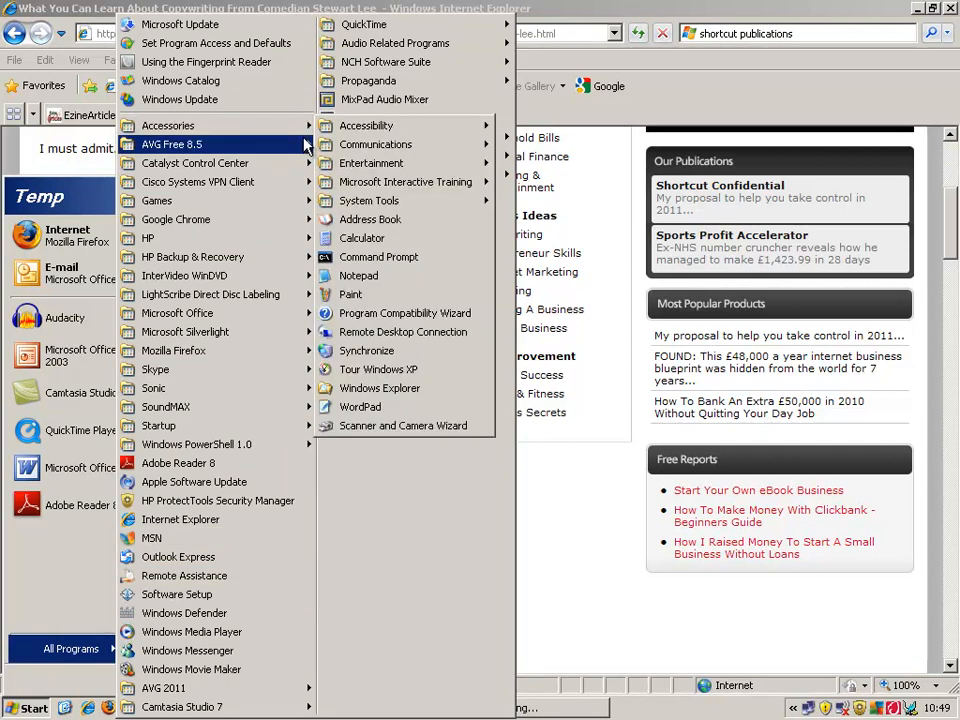
{"action": "left_click", "coordinate": [396, 277]}
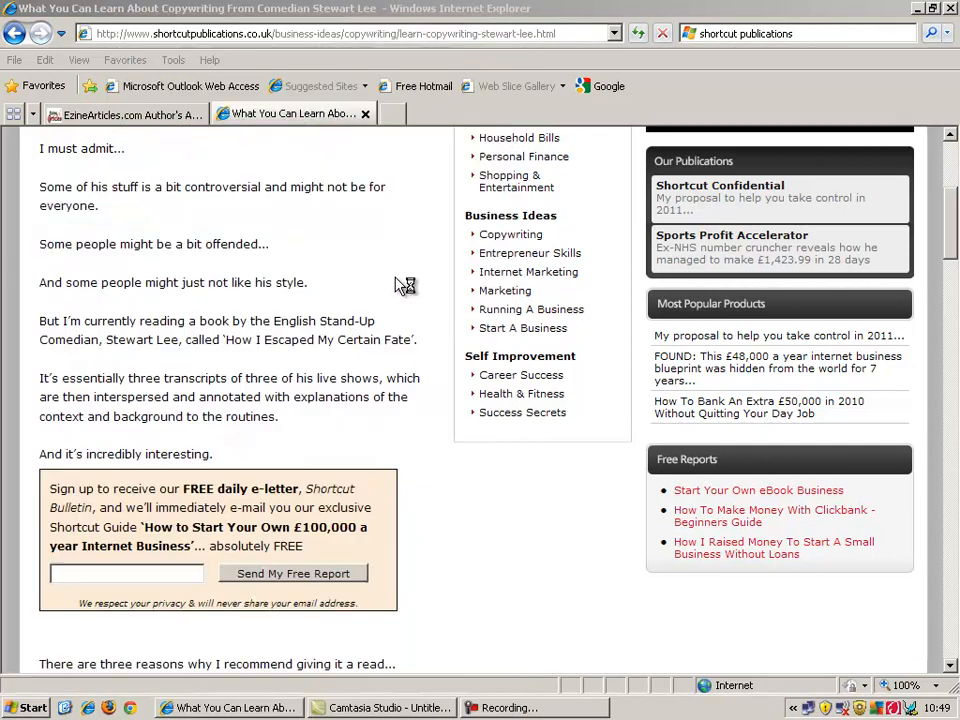
{"action": "key", "text": "ctrl+v"}
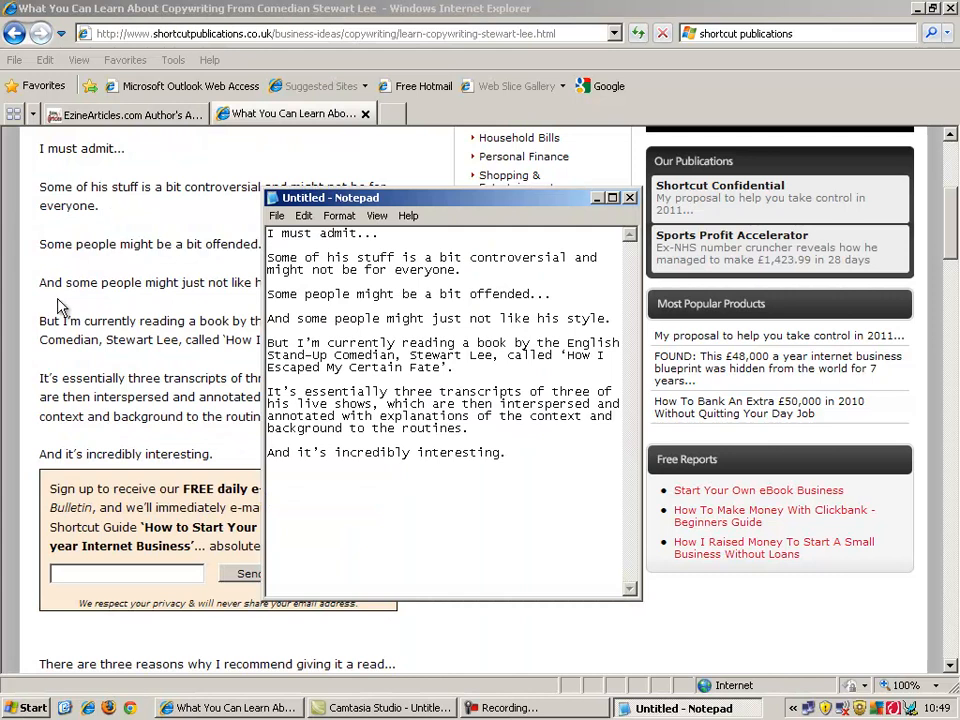
Return to the article page in the browser and clear the accidental text selection.
{"action": "left_click", "coordinate": [57, 250]}
{"action": "left_click_drag", "start_coordinate": [40, 663], "coordinate": [60, 322]}
{"action": "left_click", "coordinate": [112, 400]}
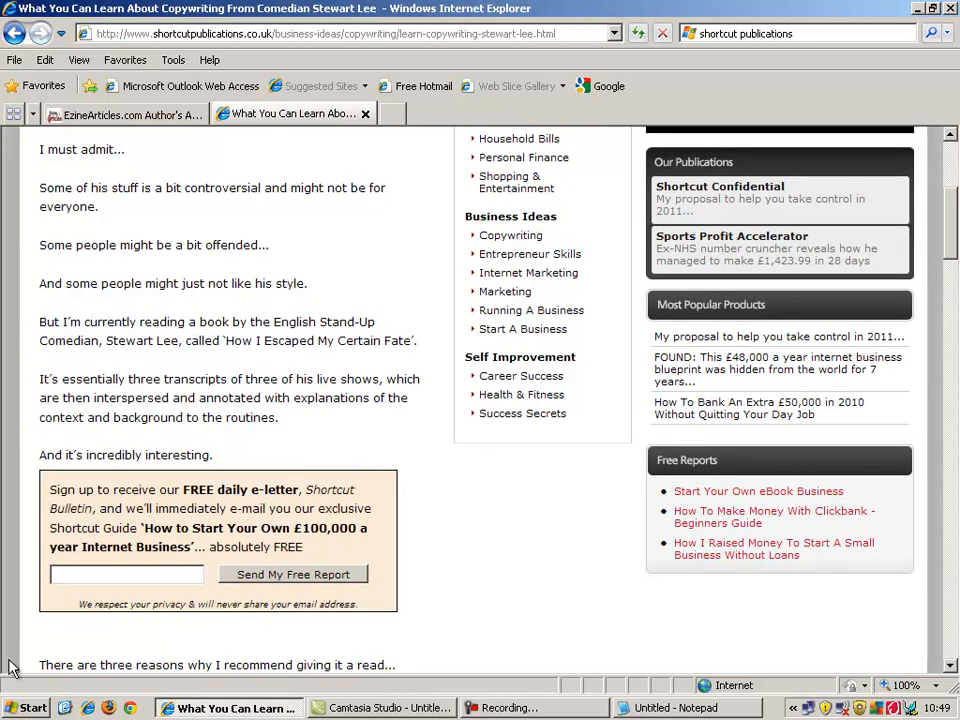
Copy the next block of paragraphs from 'There are three reasons' into the note.
{"action": "left_click_drag", "start_coordinate": [39, 662], "coordinate": [77, 186]}
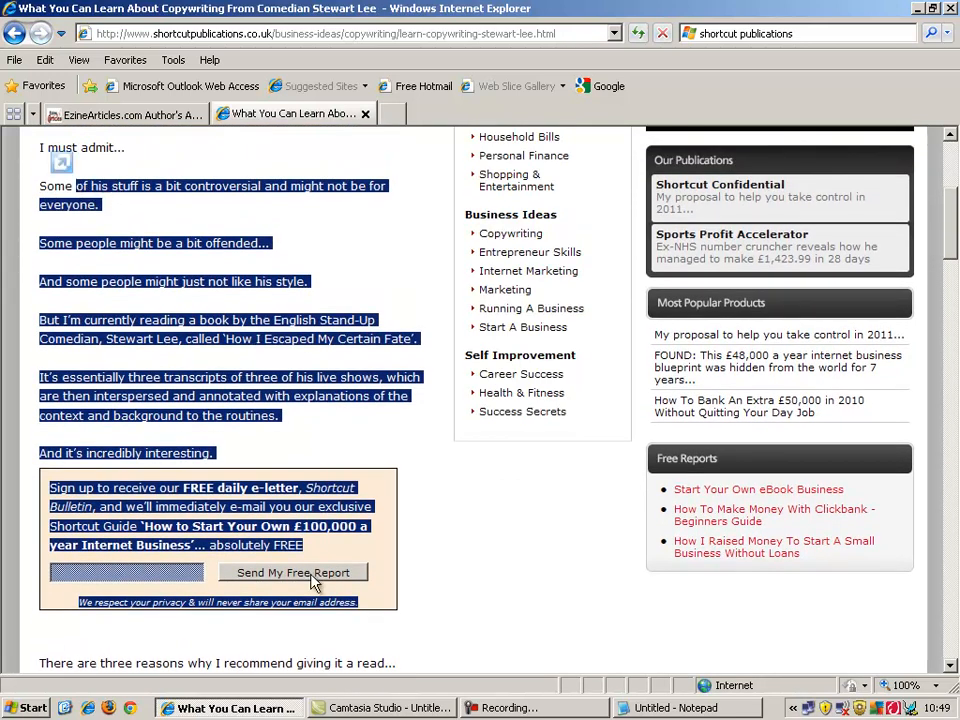
{"action": "left_click_drag", "start_coordinate": [945, 208], "coordinate": [953, 283]}
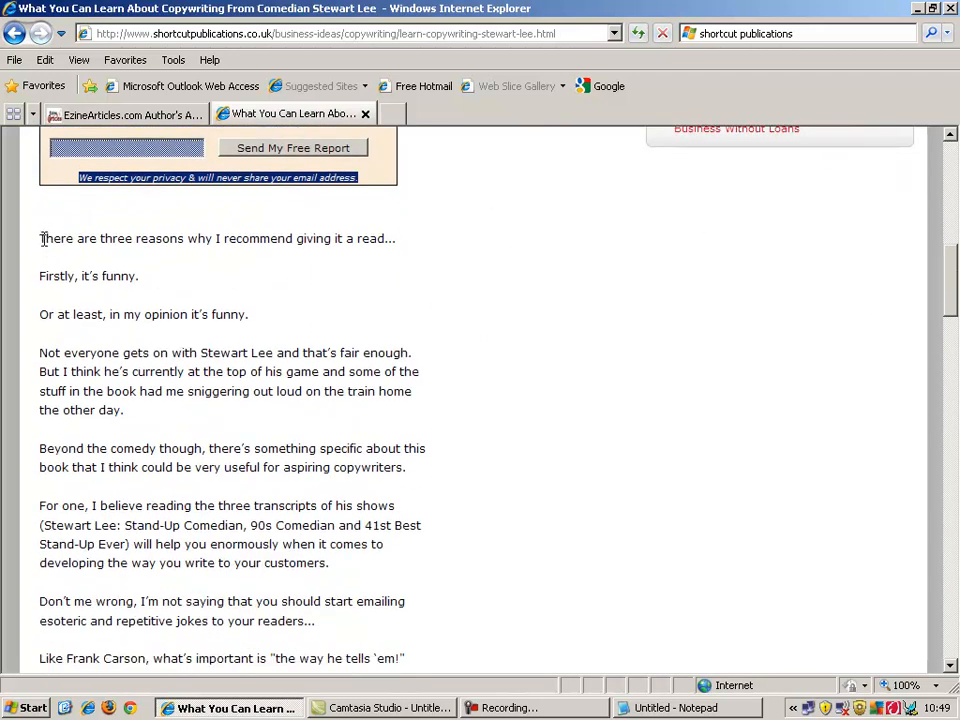
{"action": "left_click_drag", "start_coordinate": [41, 238], "coordinate": [258, 638]}
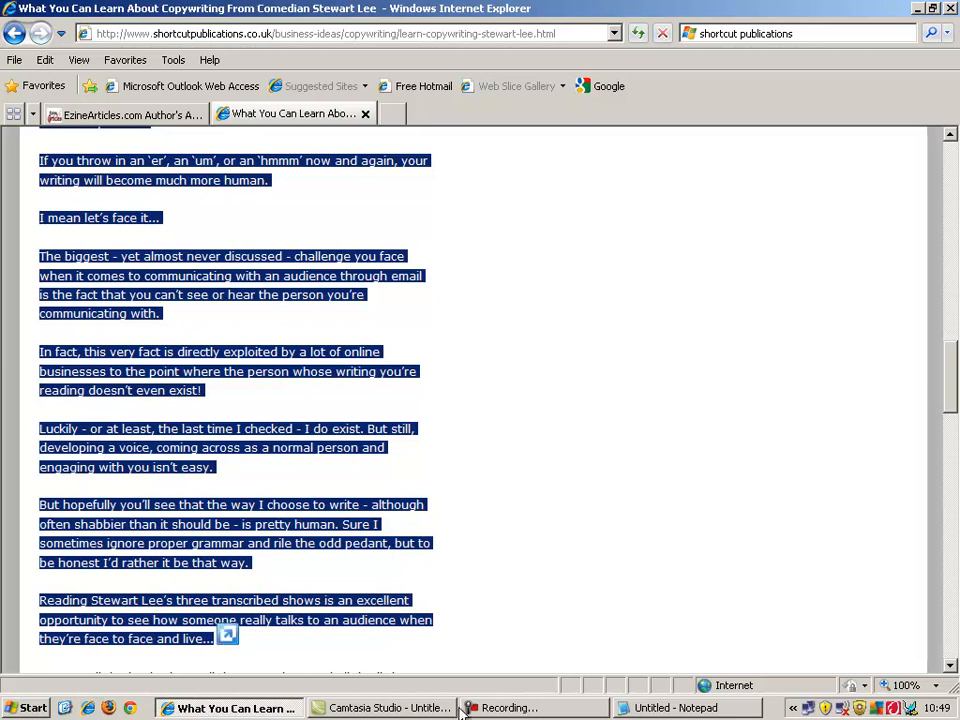
{"action": "left_click", "coordinate": [700, 714]}
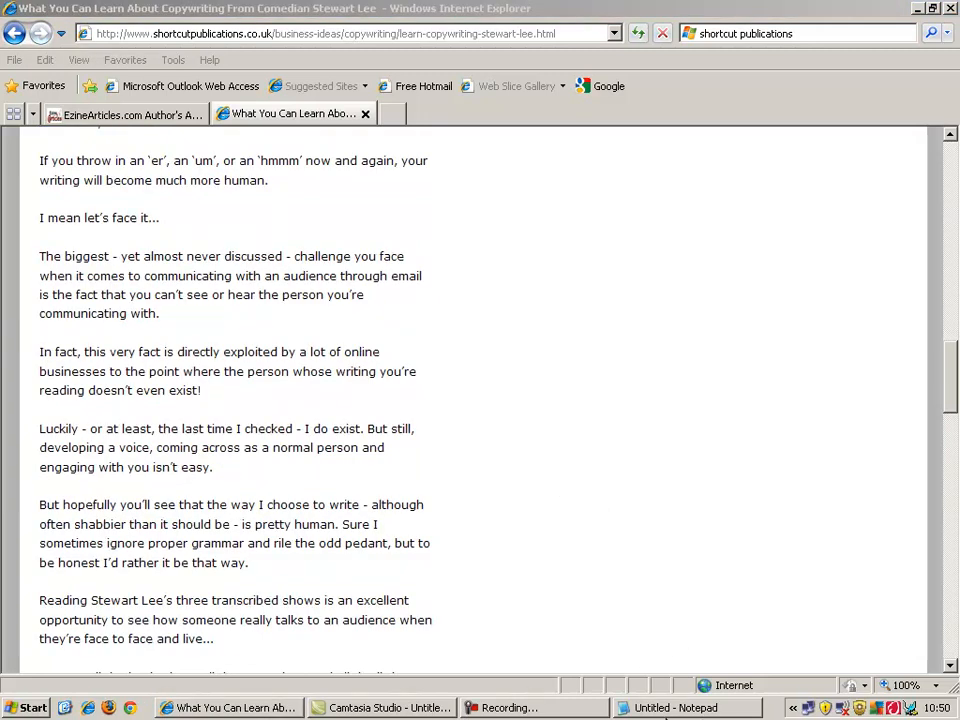
{"action": "left_click", "coordinate": [675, 708]}
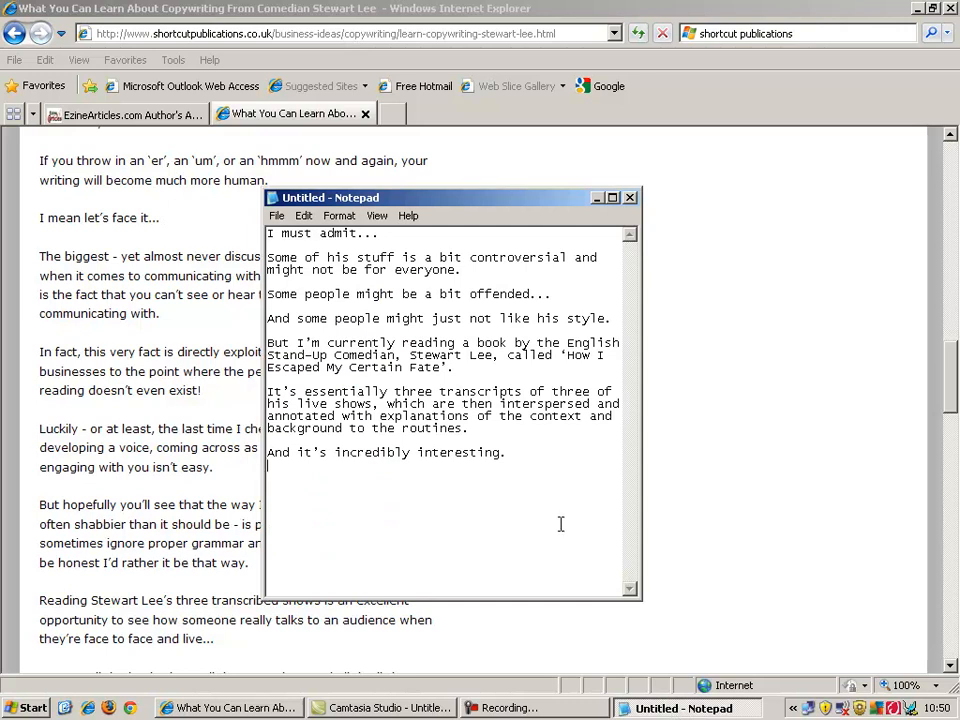
{"action": "key", "text": "ctrl+v"}
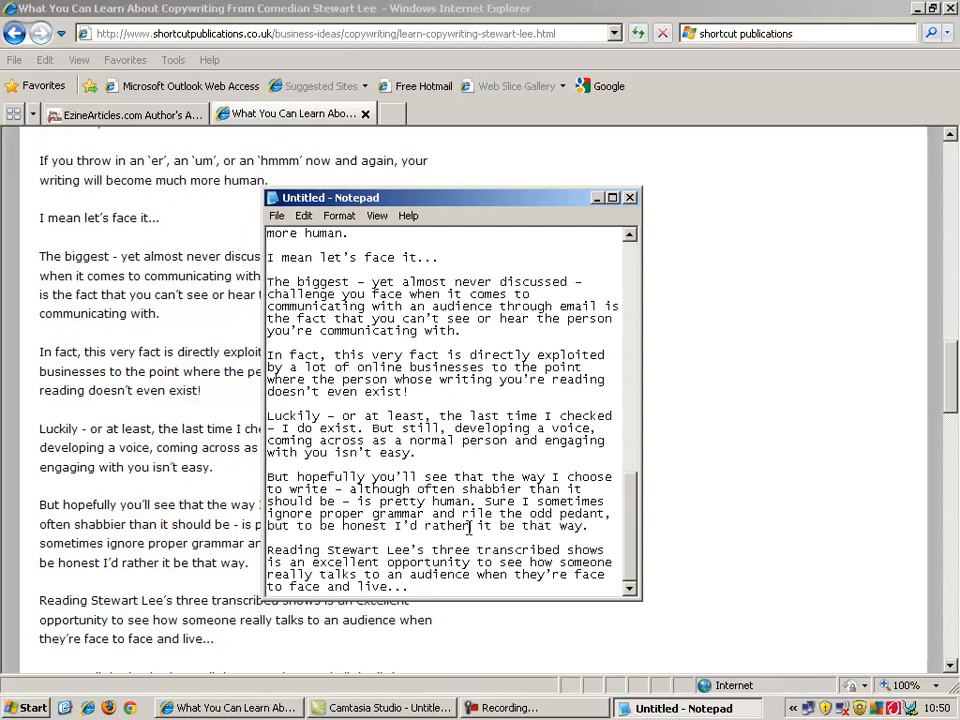
Add the closing review paragraphs as a new paragraph in the note and select all its text.
{"action": "left_click", "coordinate": [161, 548]}
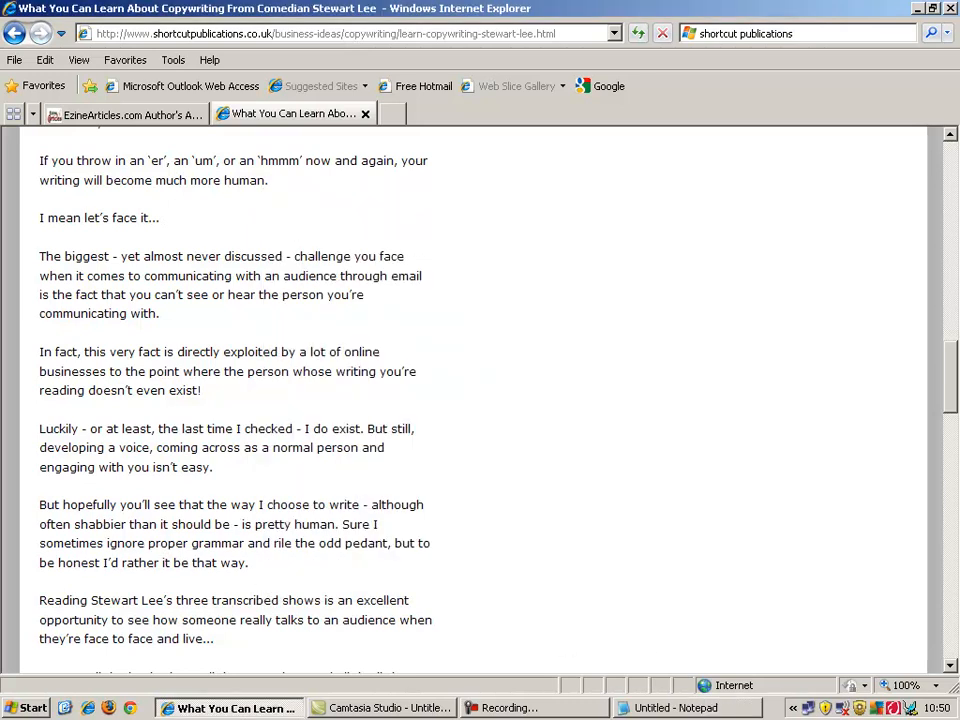
{"action": "left_click_drag", "start_coordinate": [955, 408], "coordinate": [945, 530]}
{"action": "left_click_drag", "start_coordinate": [40, 220], "coordinate": [330, 564]}
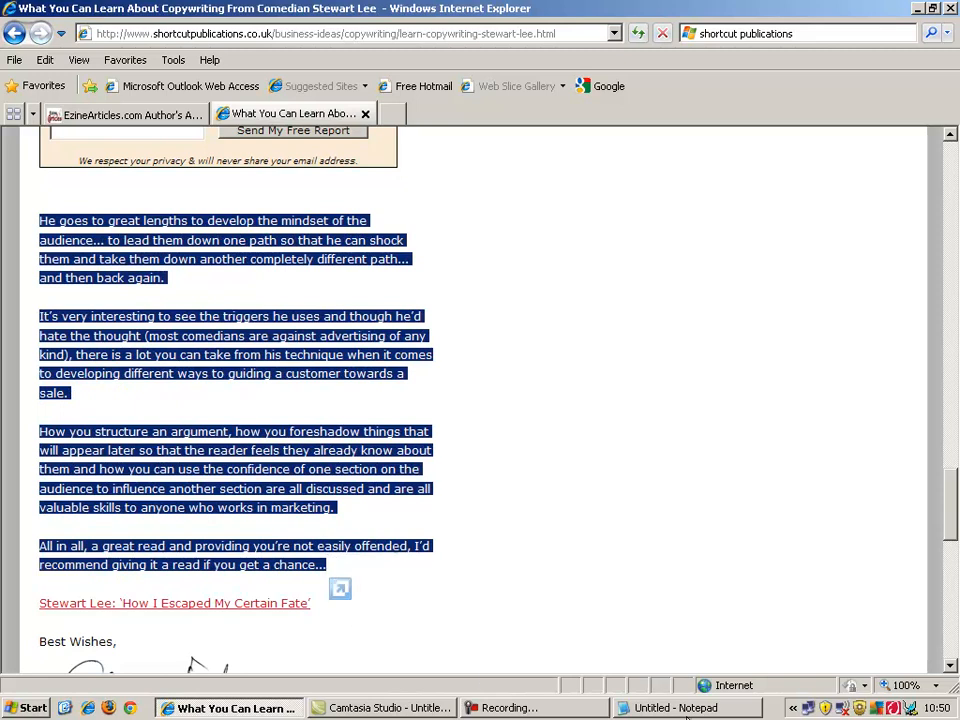
{"action": "left_click", "coordinate": [690, 708]}
{"action": "left_click", "coordinate": [727, 712]}
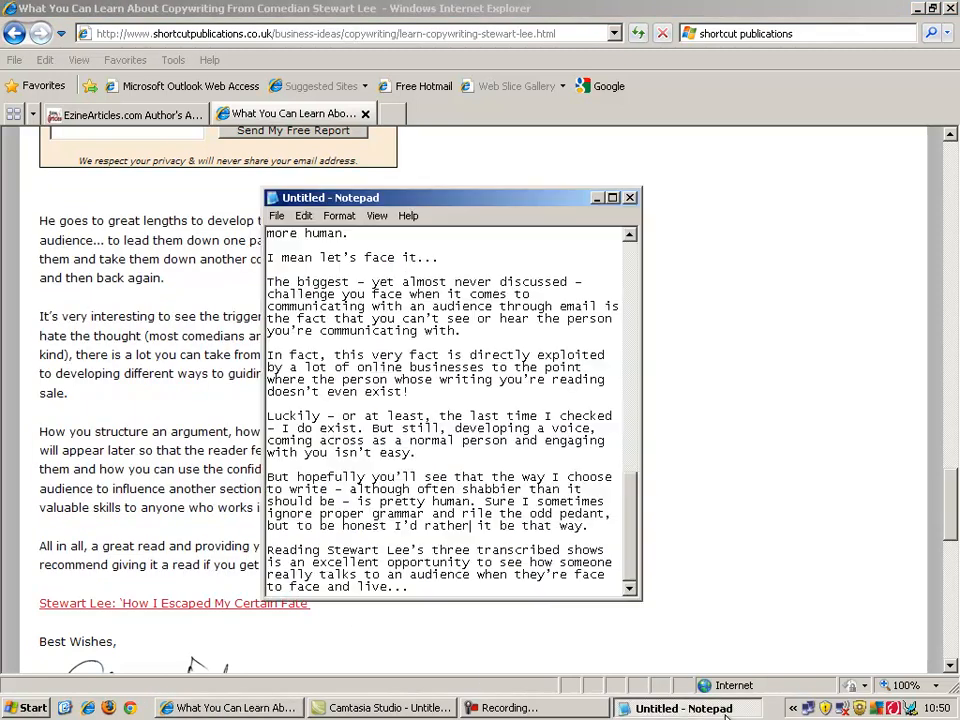
{"action": "key", "text": "Return"}
{"action": "key", "text": "Return"}
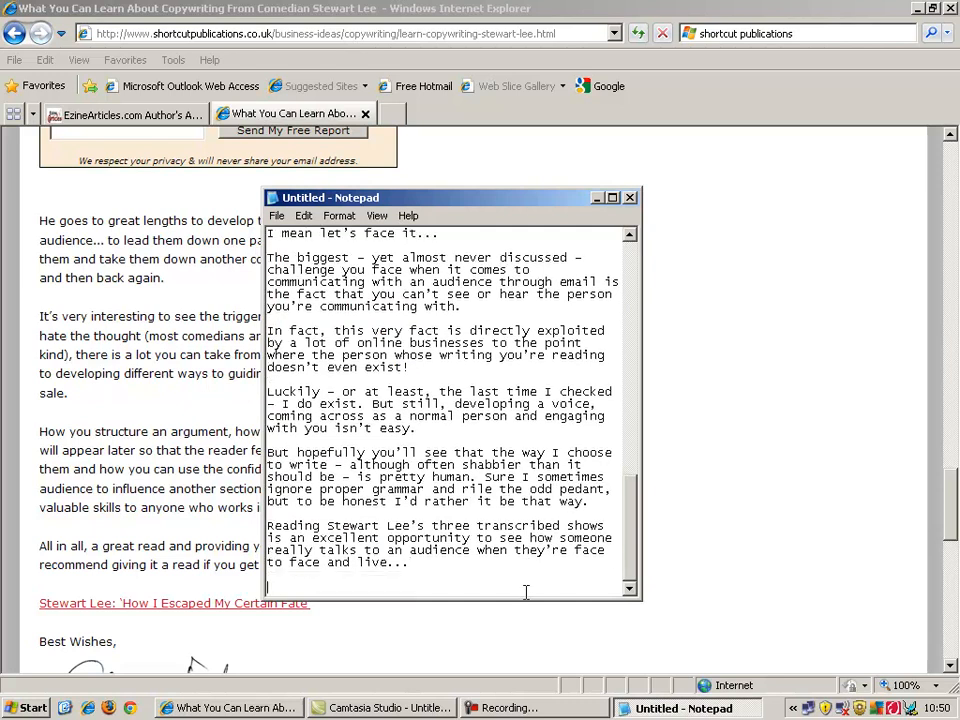
{"action": "key", "text": "ctrl+v"}
{"action": "key", "text": "ctrl+a"}
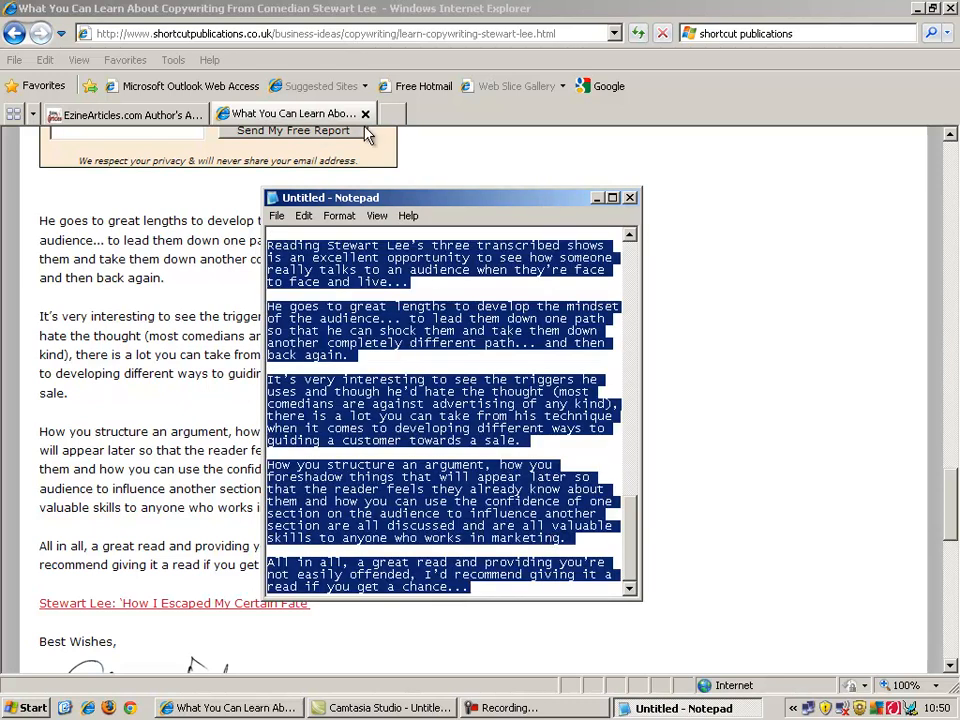
Replace the draft Article Body text with the copied Stewart Lee review, reaching 664 words.
{"action": "left_click", "coordinate": [176, 116]}
{"action": "left_click", "coordinate": [281, 432]}
{"action": "key", "text": "ctrl+a"}
{"action": "key", "text": "ctrl+v"}
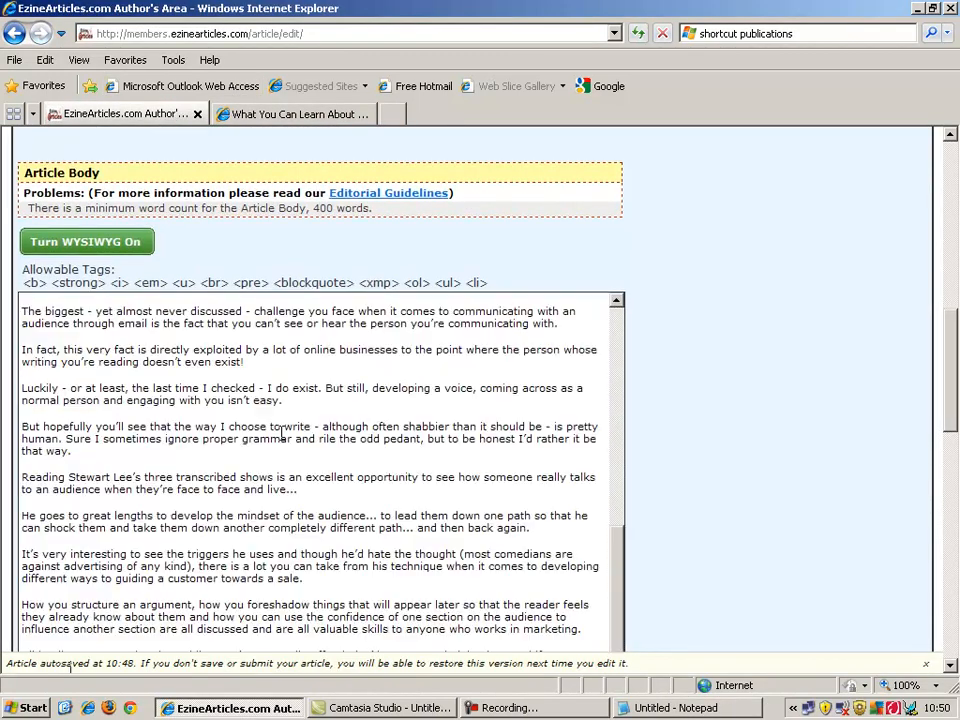
{"action": "mouse_move", "coordinate": [620, 600]}
{"action": "left_mouse_down"}
{"action": "mouse_move", "coordinate": [634, 339]}
{"action": "mouse_move", "coordinate": [619, 594]}
{"action": "left_mouse_up"}
{"action": "scroll", "coordinate": [950, 437], "scroll_direction": "down", "scroll_amount": 3}
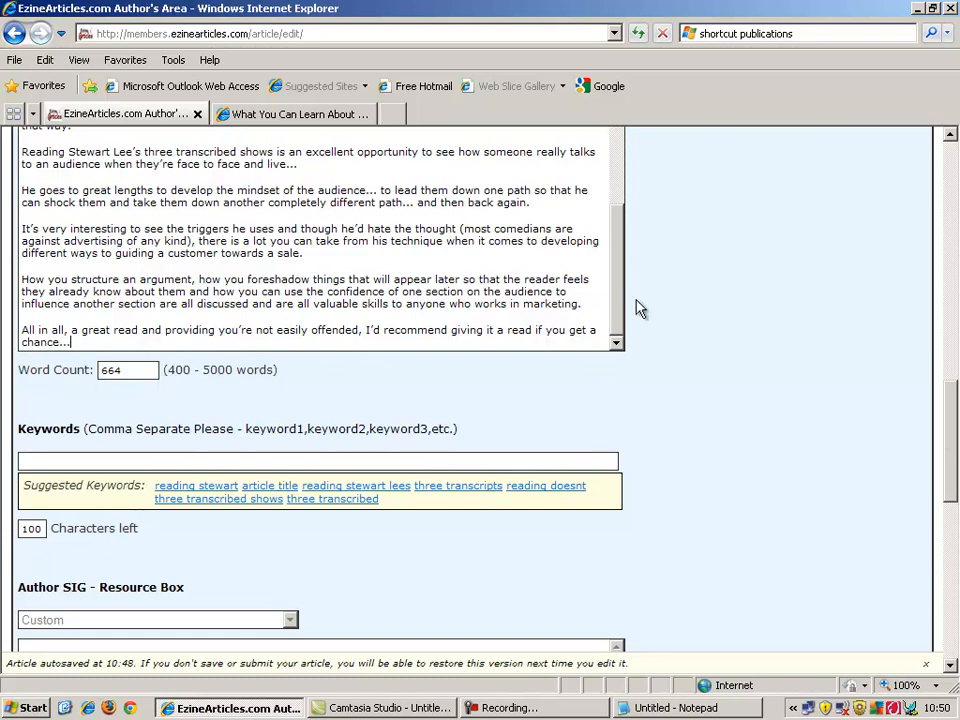
{"action": "left_click_drag", "start_coordinate": [619, 311], "coordinate": [634, 197]}
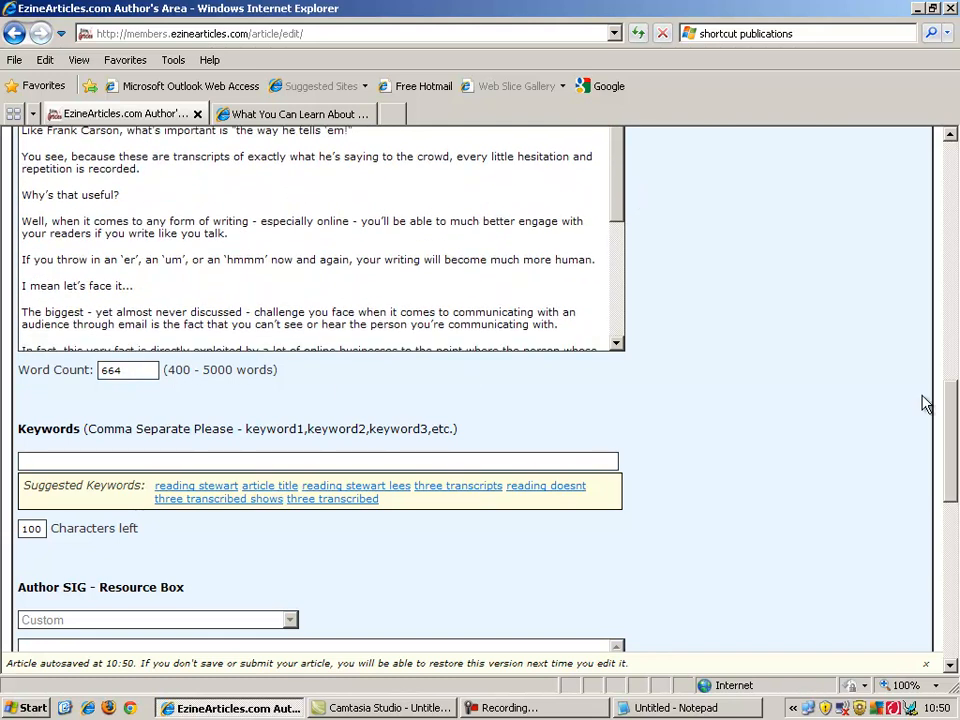
{"action": "left_click_drag", "start_coordinate": [957, 441], "coordinate": [957, 405]}
Paste the 'For one, I believe…' paragraph into the Abstract box as a 38-word summary.
{"action": "triple_click", "coordinate": [140, 325]}
{"action": "key", "text": "ctrl+c"}
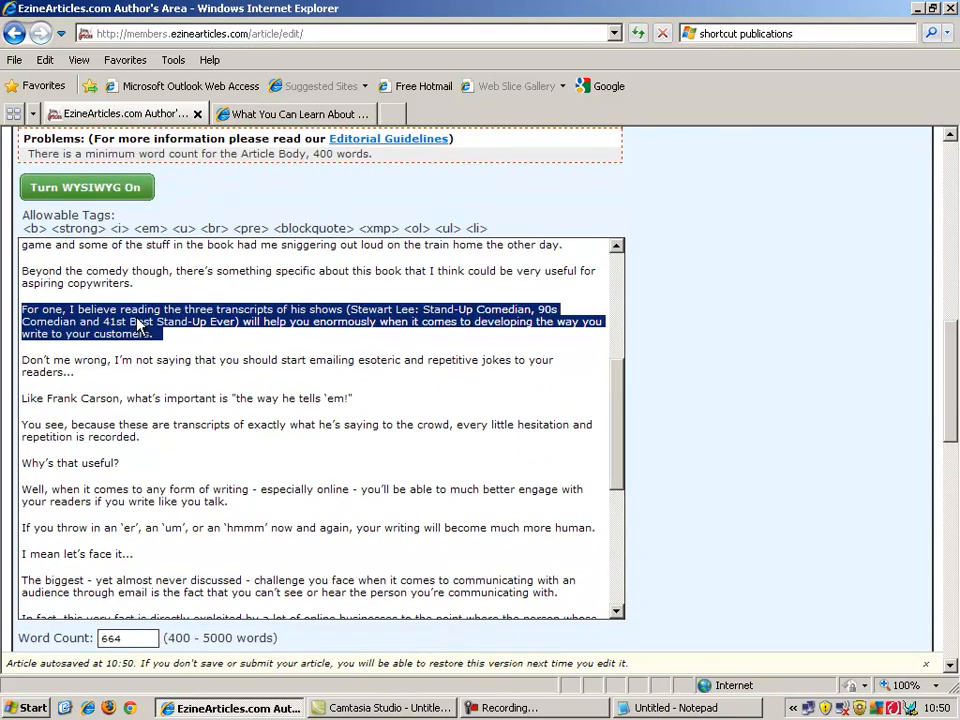
{"action": "left_click_drag", "start_coordinate": [954, 380], "coordinate": [955, 311]}
{"action": "left_click", "coordinate": [508, 281]}
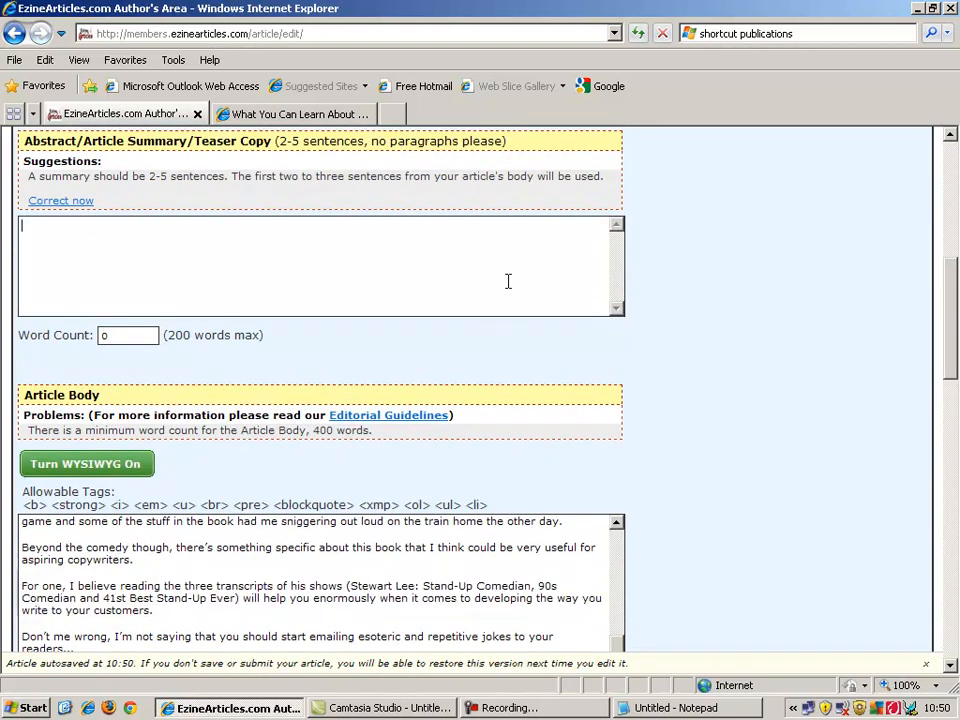
{"action": "key", "text": "ctrl+v"}
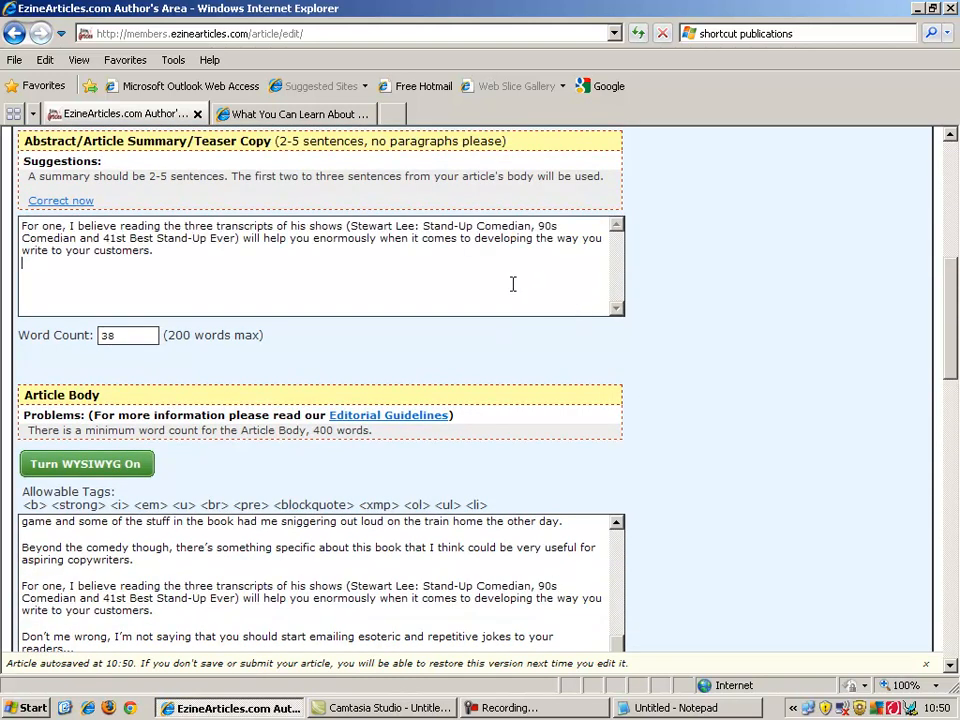
{"action": "left_click_drag", "start_coordinate": [954, 354], "coordinate": [954, 312]}
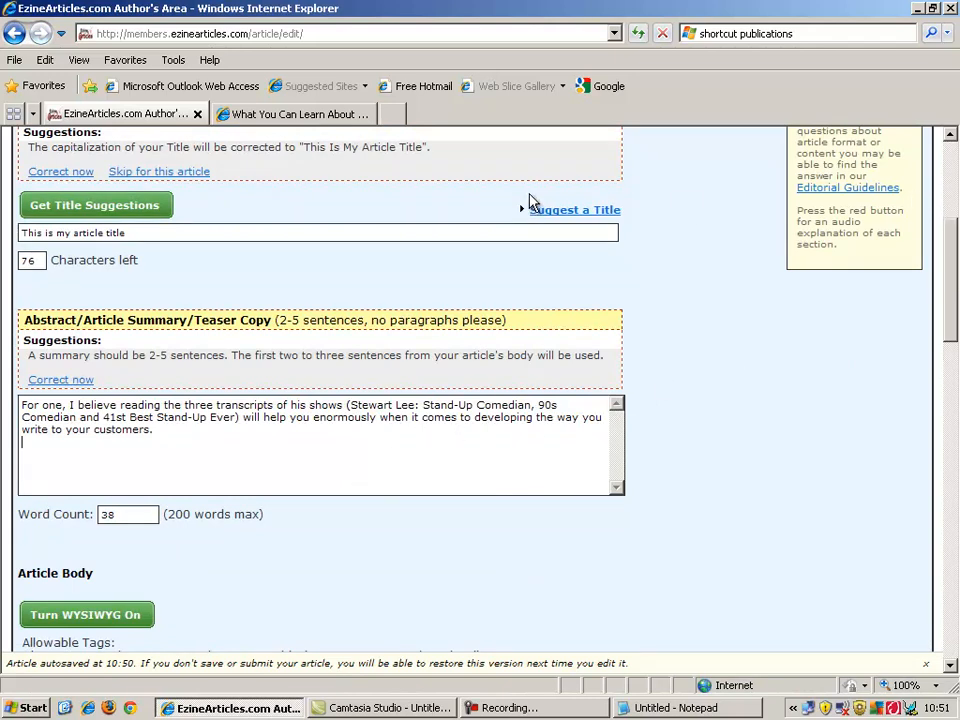
{"action": "left_click_drag", "start_coordinate": [949, 295], "coordinate": [949, 469]}
{"action": "left_click", "coordinate": [587, 399]}
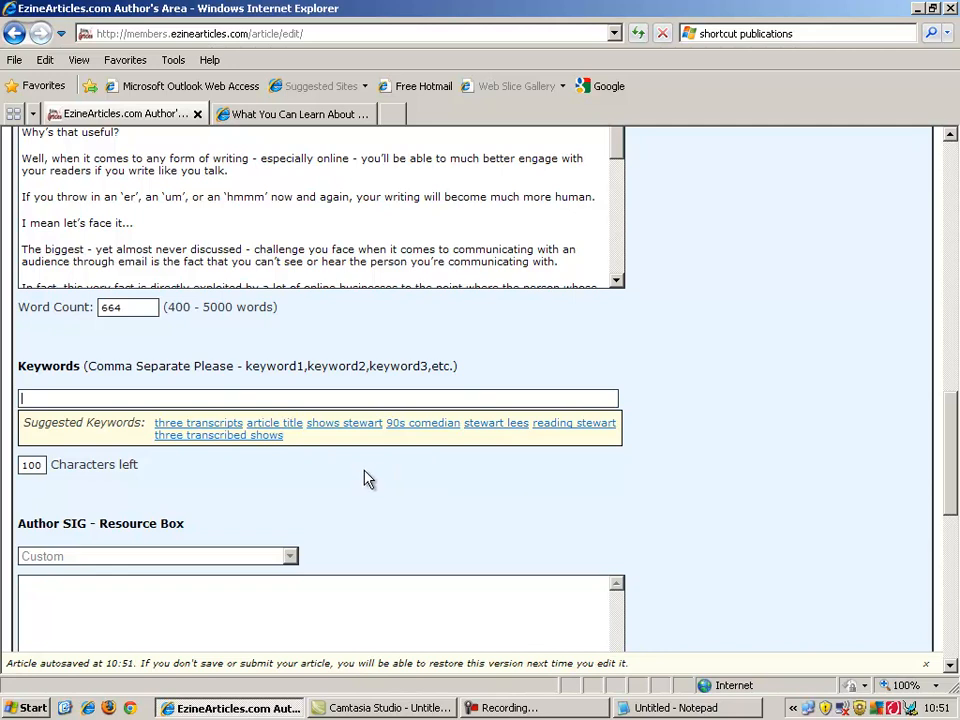
Add the suggested keywords: stewart lees, 90s comedian, shows stewart, article title, three transcripts, three transcribed shows.
{"action": "left_click", "coordinate": [493, 424]}
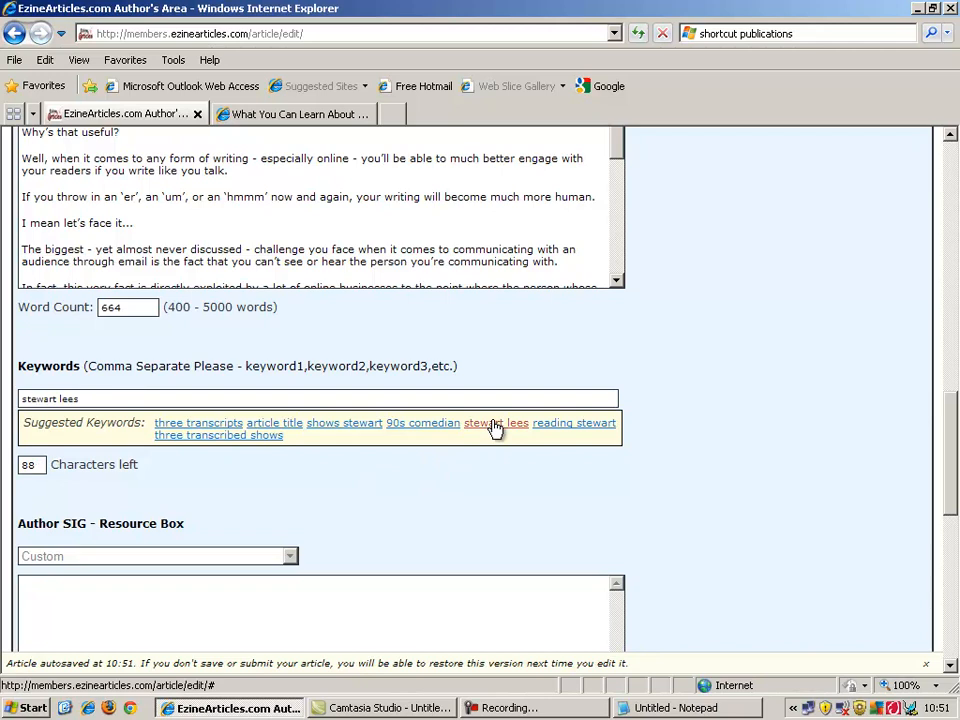
{"action": "left_click", "coordinate": [443, 425]}
{"action": "left_click", "coordinate": [345, 424]}
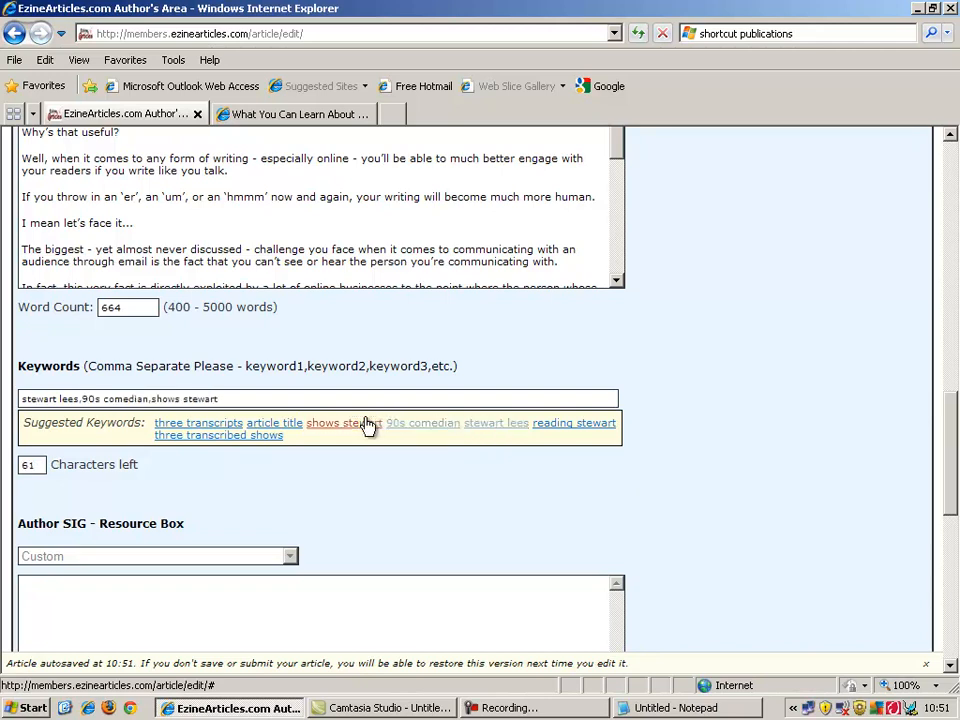
{"action": "left_click", "coordinate": [296, 428]}
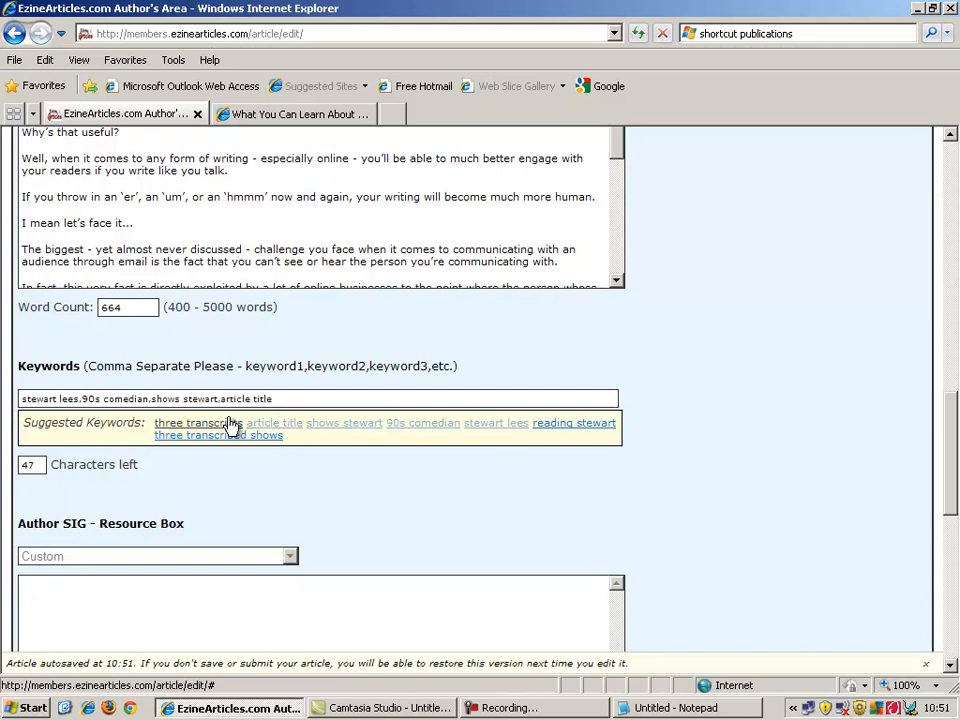
{"action": "left_click", "coordinate": [230, 425]}
{"action": "left_click", "coordinate": [242, 437]}
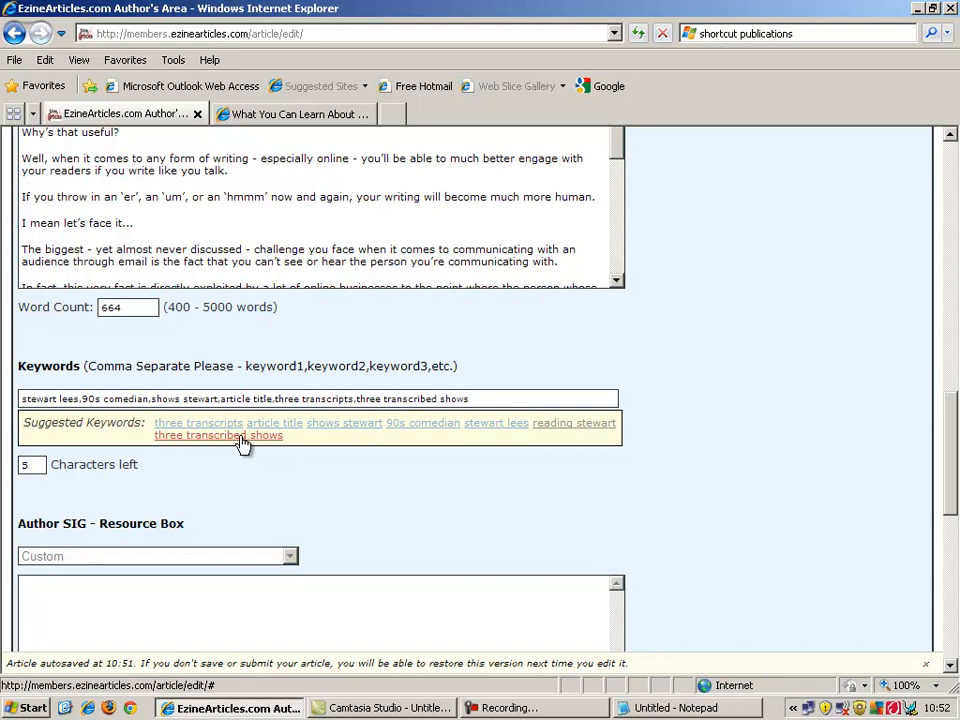
Append two custom keywords about the author, then delete the earliest keywords to leave 37 characters.
{"action": "left_click", "coordinate": [474, 398]}
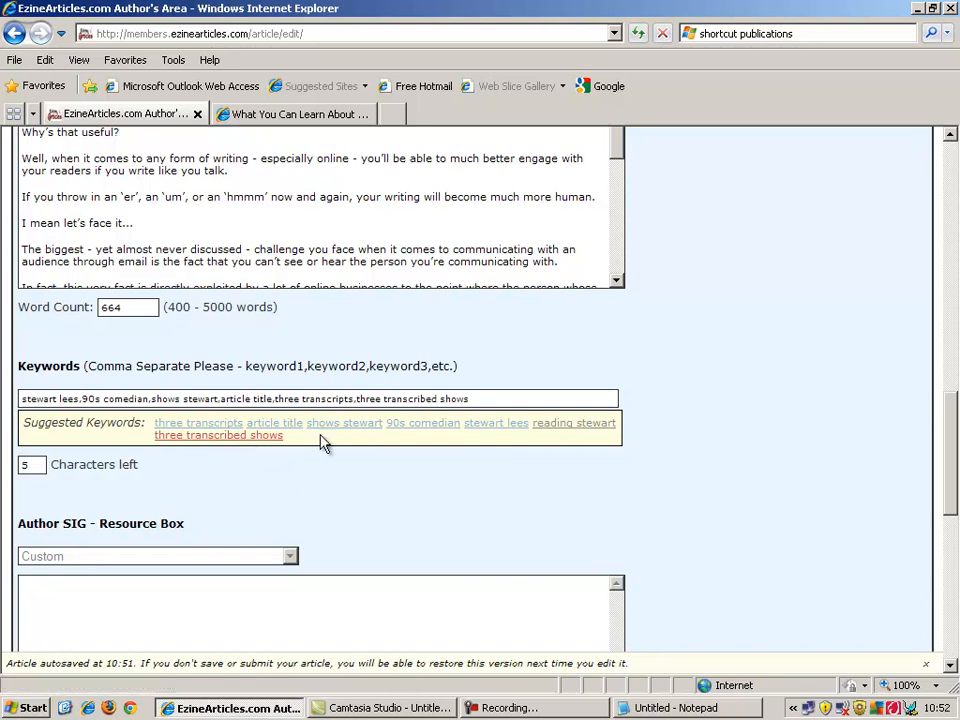
{"action": "type", "text": "glen"}
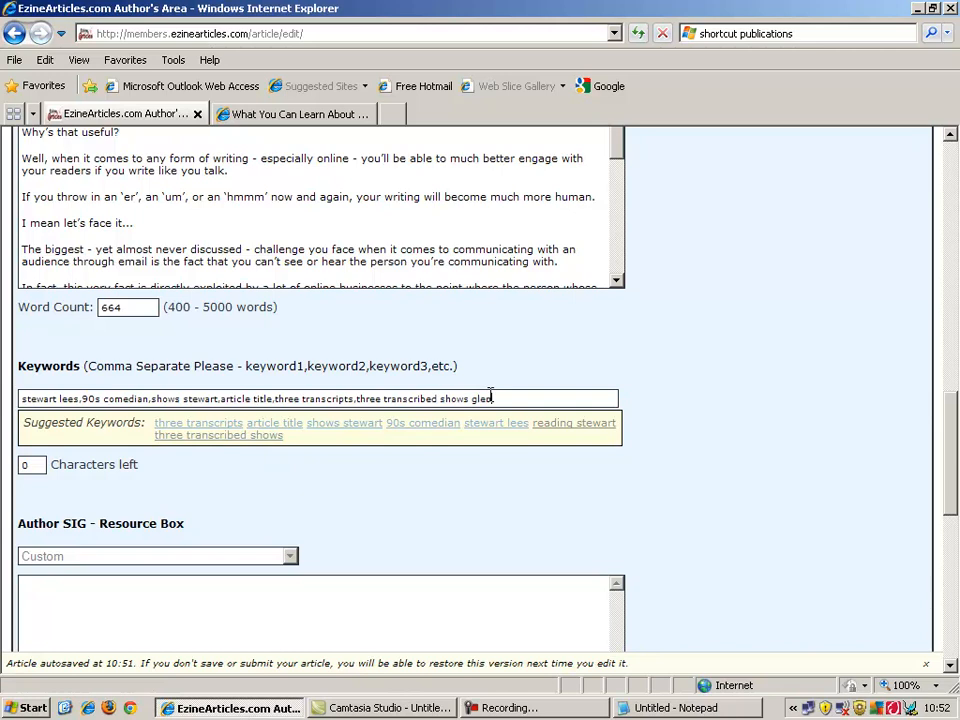
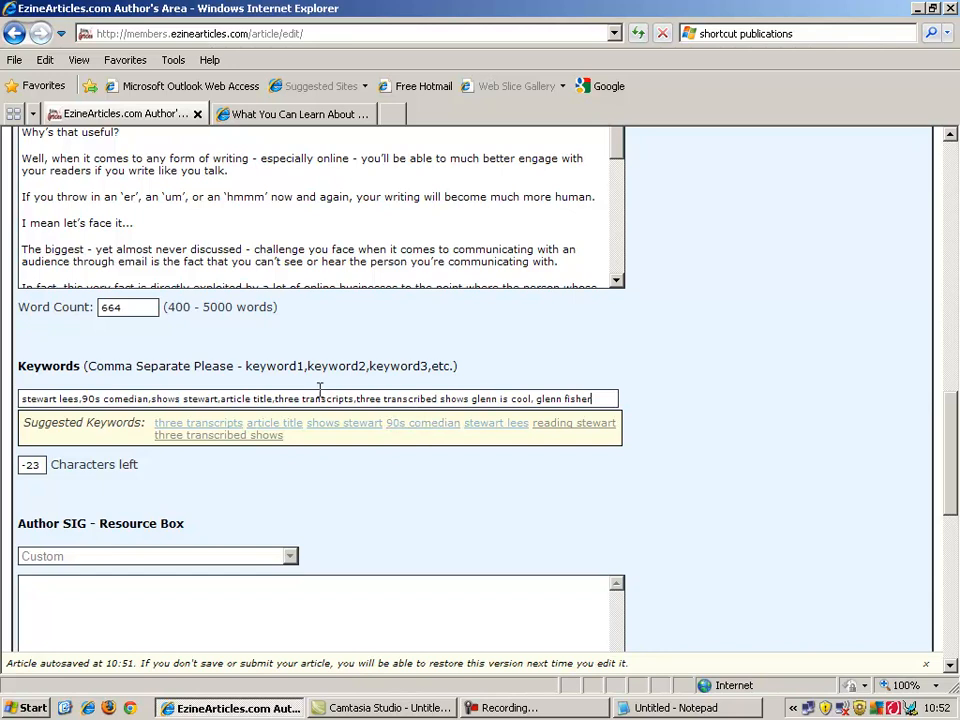
{"action": "left_click_drag", "start_coordinate": [291, 399], "coordinate": [20, 400]}
{"action": "key", "text": "BackSpace"}
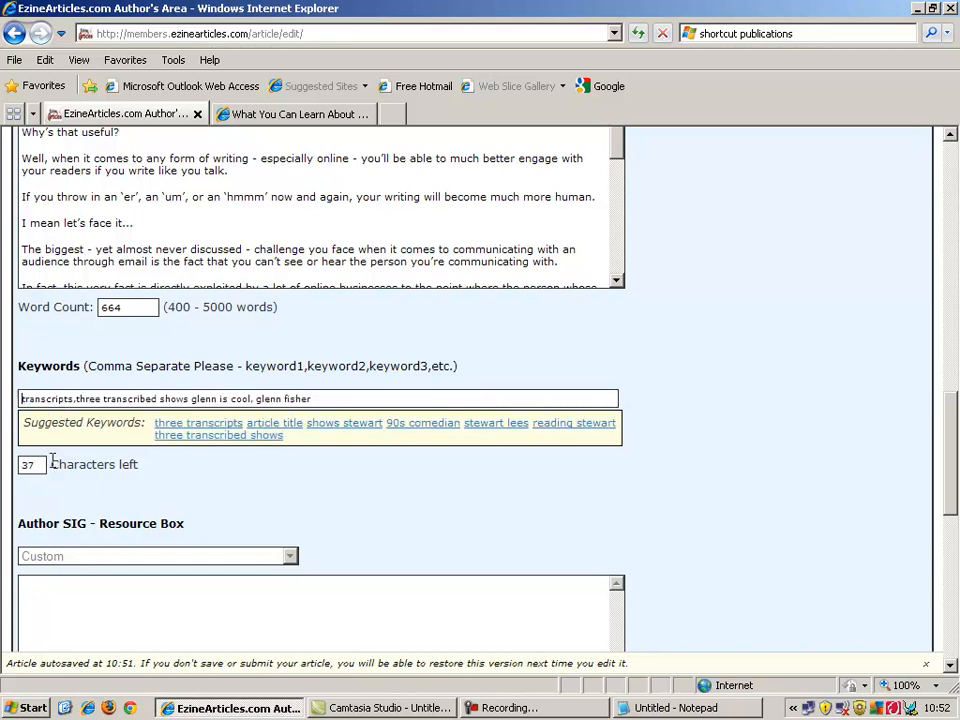
{"action": "left_click_drag", "start_coordinate": [954, 456], "coordinate": [957, 244]}
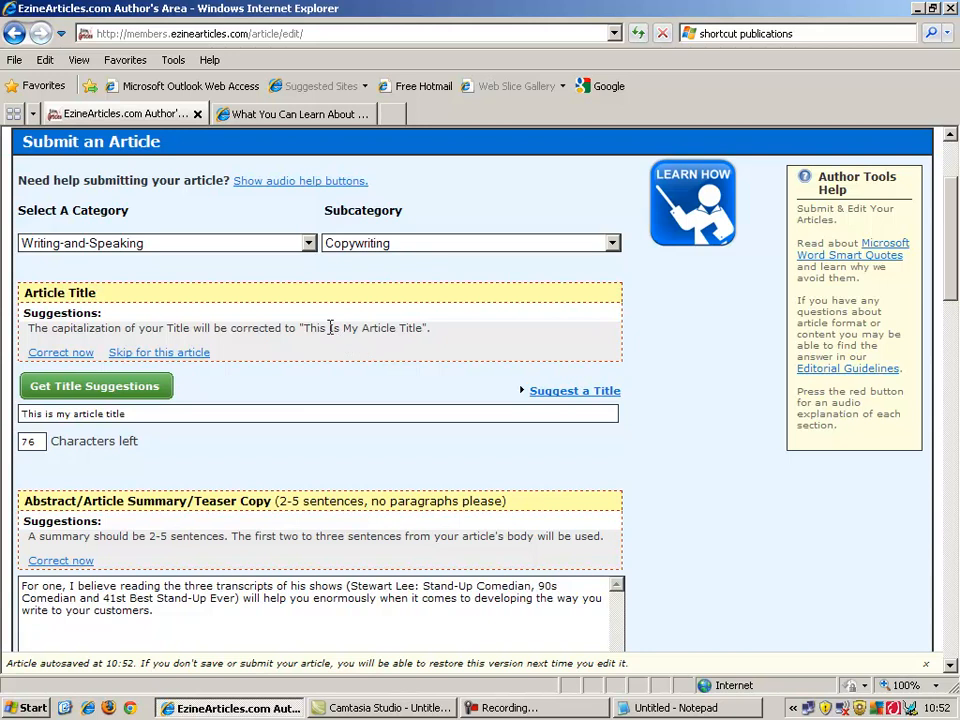
Accept the corrections: title 'This Is My Article Title' and summary starting 'I must admit...'.
{"action": "left_click", "coordinate": [80, 356]}
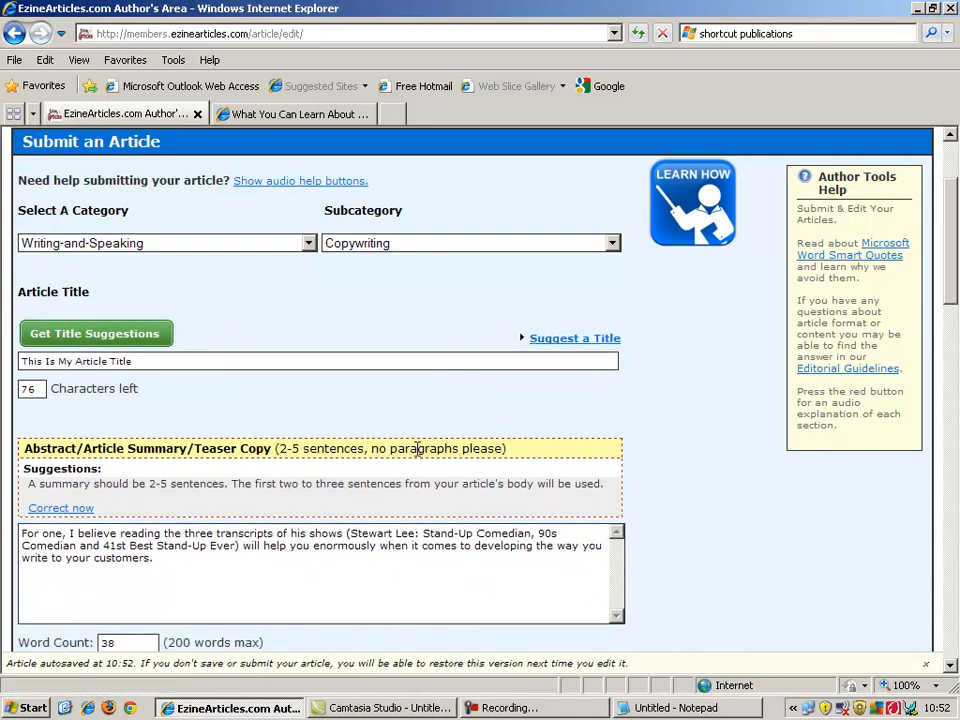
{"action": "scroll", "coordinate": [950, 280], "scroll_direction": "down", "scroll_amount": 3}
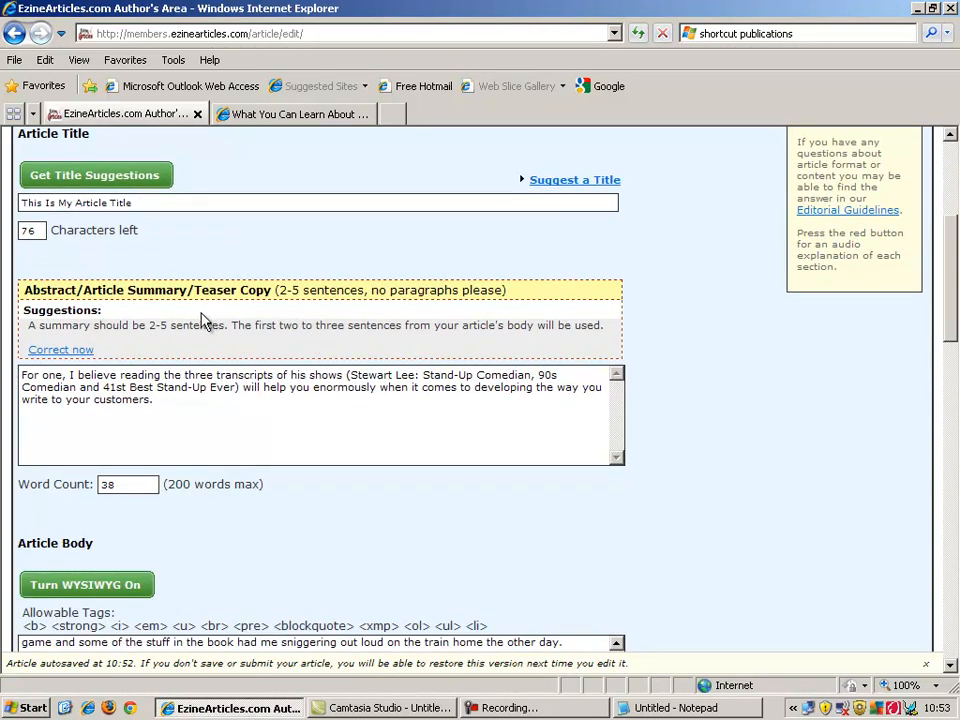
{"action": "left_click", "coordinate": [80, 352]}
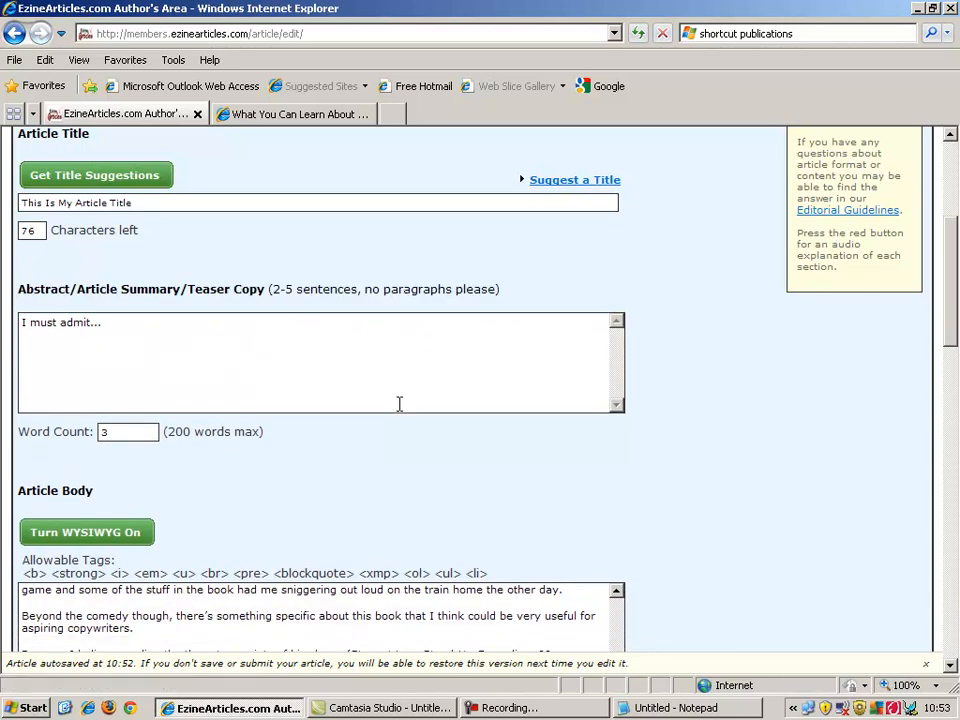
{"action": "left_click_drag", "start_coordinate": [951, 306], "coordinate": [949, 557]}
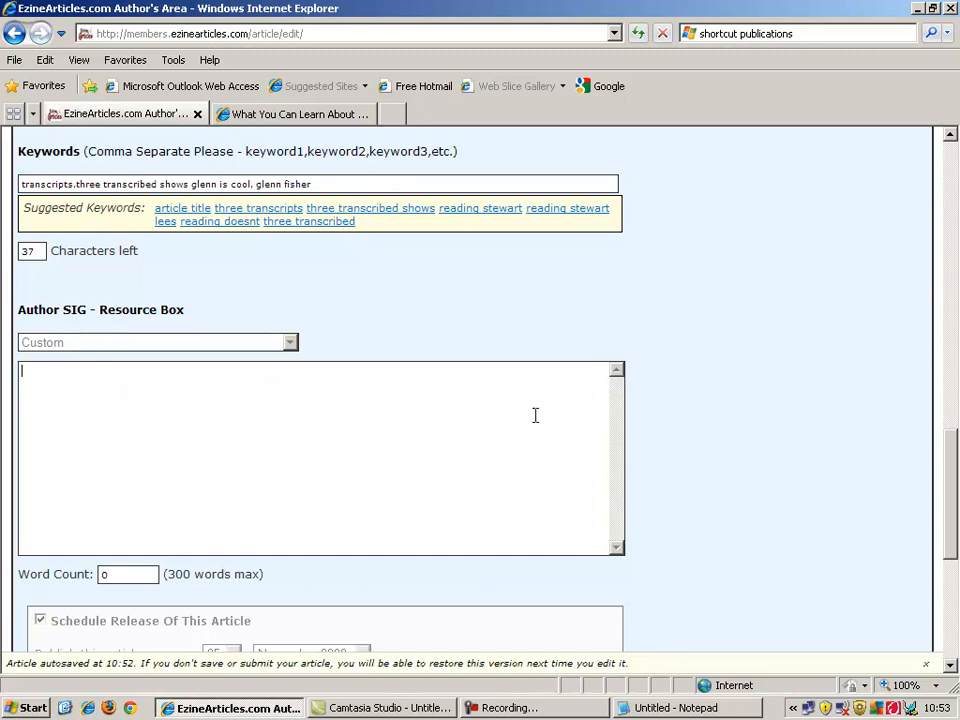
Write the first resource-box sentence, inviting readers to the author's website for more free content.
{"action": "mouse_move", "coordinate": [953, 485]}
{"action": "left_mouse_down"}
{"action": "mouse_move", "coordinate": [953, 565]}
{"action": "mouse_move", "coordinate": [952, 411]}
{"action": "mouse_move", "coordinate": [949, 581]}
{"action": "mouse_move", "coordinate": [956, 484]}
{"action": "left_mouse_up"}
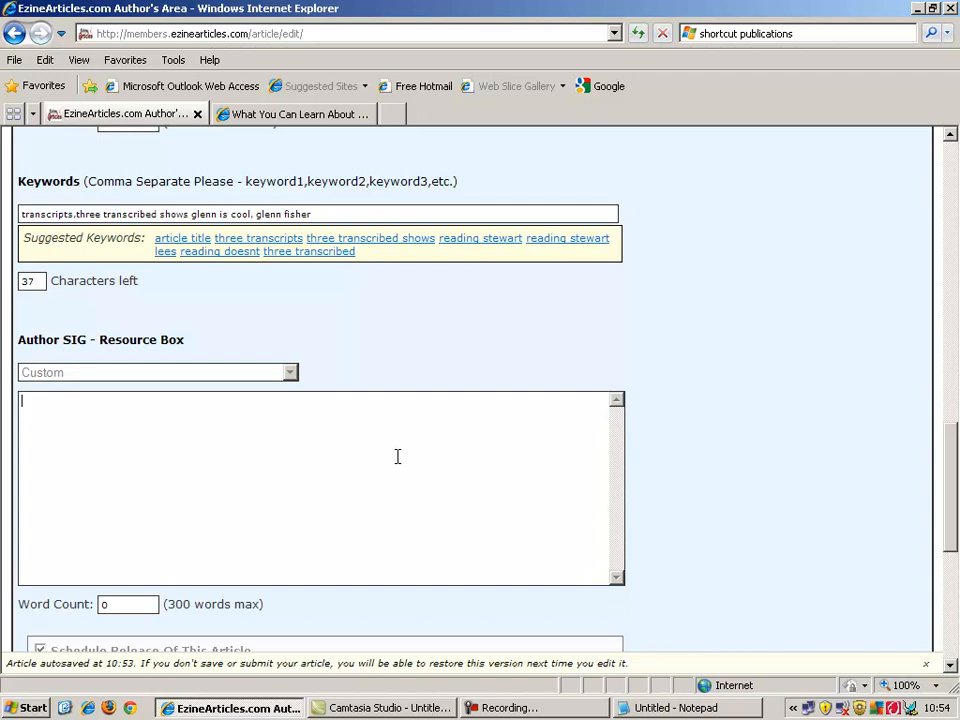
{"action": "type", "text": "This article was featured"}
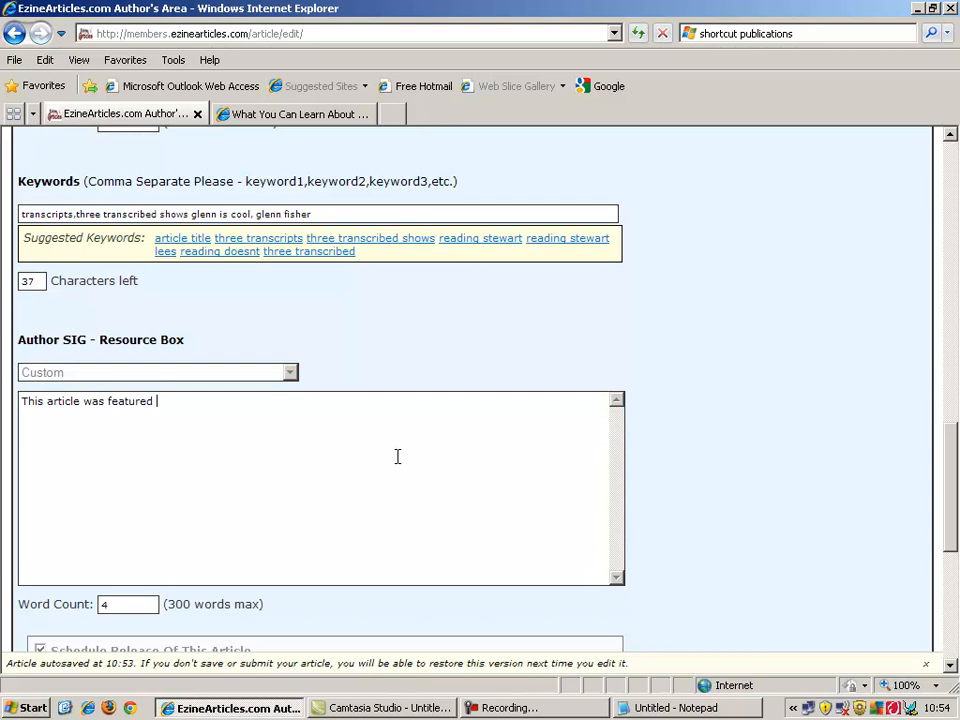
{"action": "type", "text": " on GlennIsCool.com"}
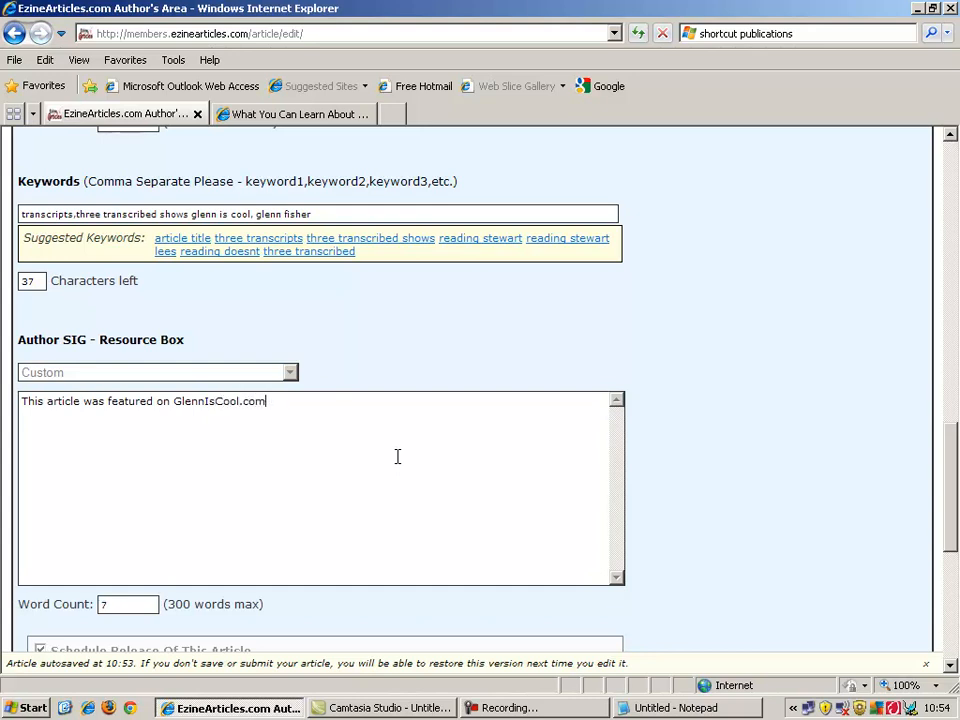
{"action": "type", "text": ", to find mo"}
{"action": "key", "text": "BackSpace"}
{"action": "key", "text": "BackSpace"}
{"action": "key", "text": "BackSpace"}
{"action": "key", "text": "BackSpace"}
{"action": "key", "text": "BackSpace"}
{"action": "key", "text": "BackSpace"}
{"action": "key", "text": "BackSpace"}
{"action": "type", "text": "get moe"}
{"action": "key", "text": "BackSpace"}
{"action": "key", "text": "BackSpace"}
{"action": "type", "text": "re free content "}
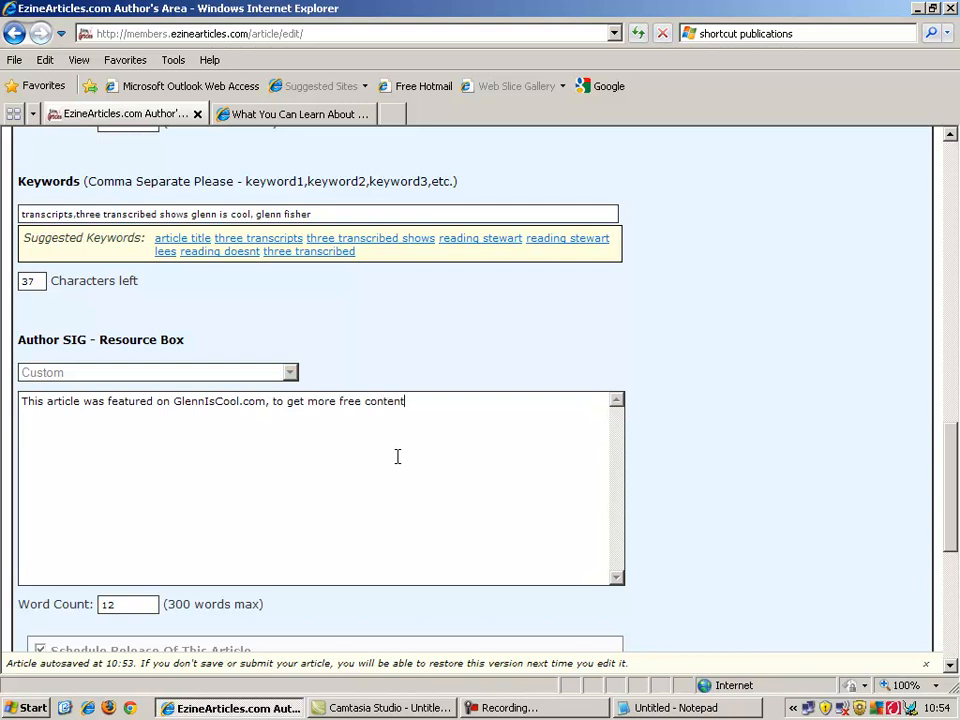
{"action": "type", "text": " cisit"}
{"action": "key", "text": "BackSpace"}
{"action": "key", "text": "BackSpace"}
{"action": "key", "text": "BackSpace"}
{"action": "key", "text": "BackSpace"}
{"action": "key", "text": "BackSpace"}
{"action": "key", "text": "BackSpace"}
{"action": "type", "text": "visit www.glenniscool.com"}
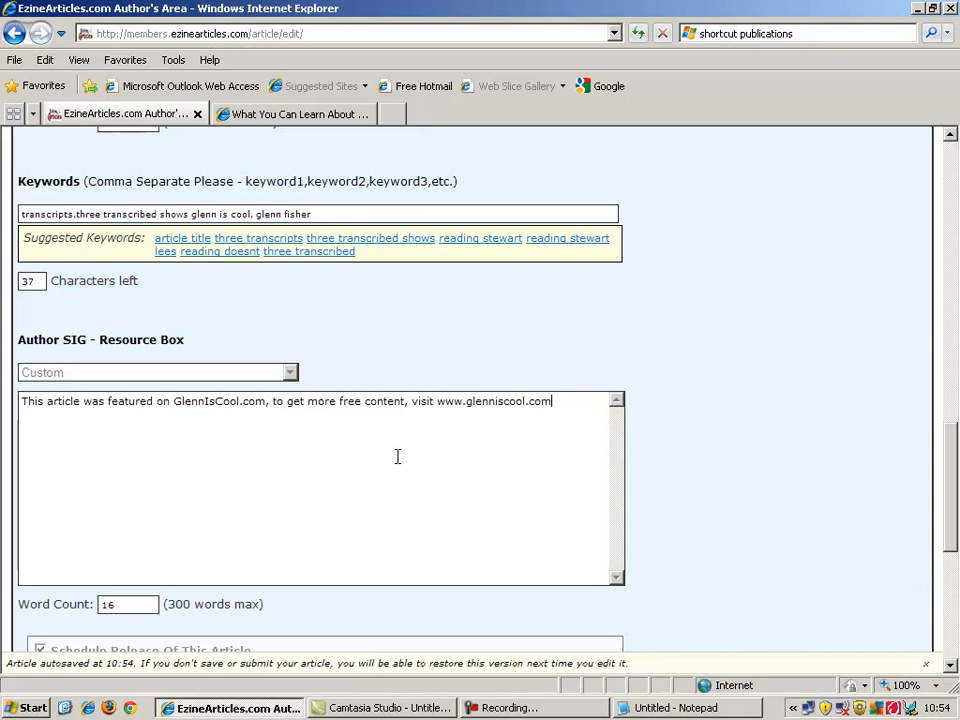
Add a second line: 'Also, if you pop along to the website today you can download a free guide full of good stuff:'.
{"action": "key", "text": "Return"}
{"action": "type", "text": "ht"}
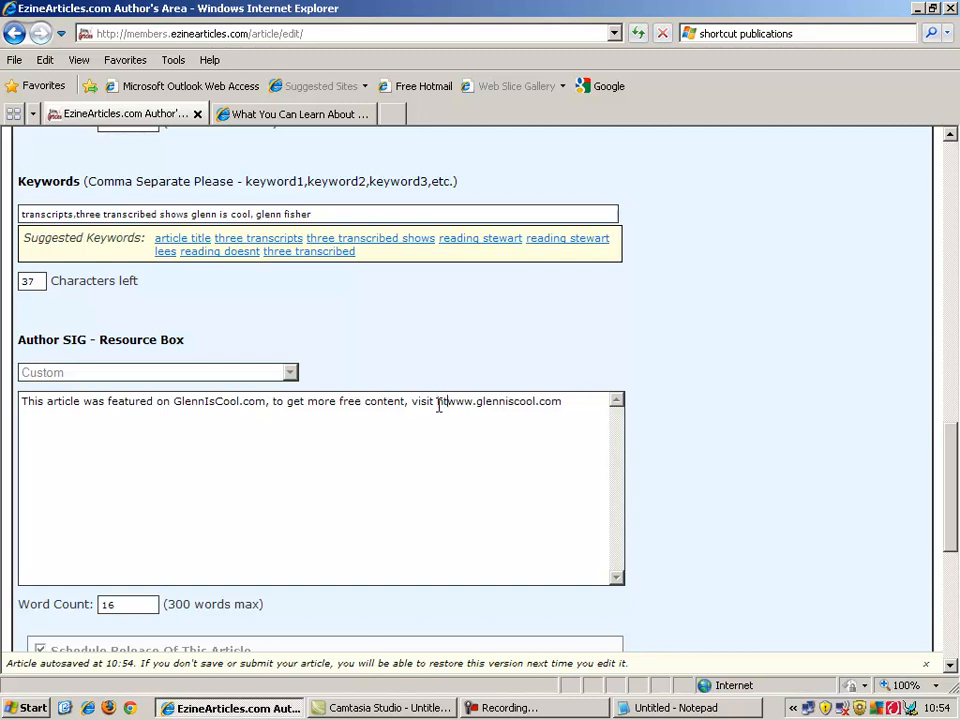
{"action": "key", "text": "BackSpace"}
{"action": "key", "text": "BackSpace"}
{"action": "left_click", "coordinate": [560, 457]}
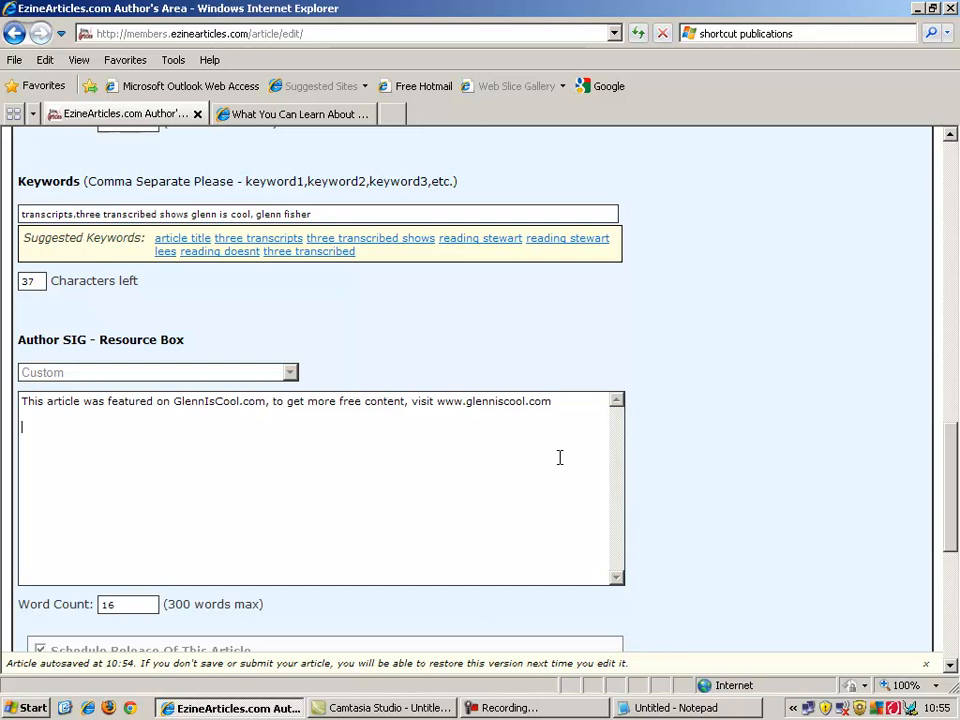
{"action": "type", "text": "Also, if you"}
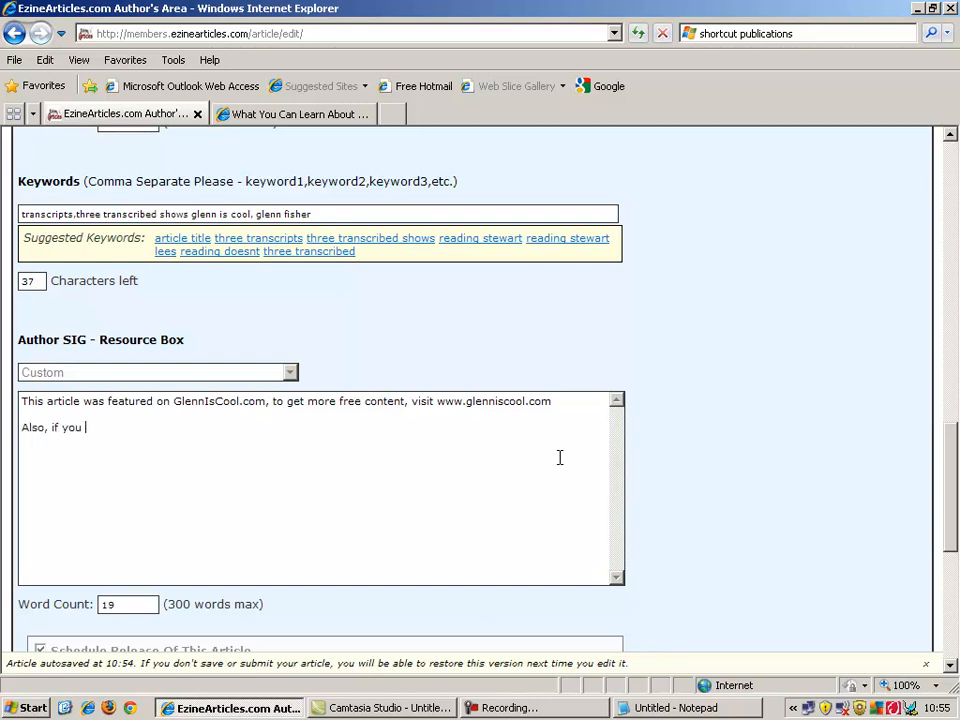
{"action": "key", "text": "BackSpace"}
{"action": "type", "text": "u pop along to the website today"}
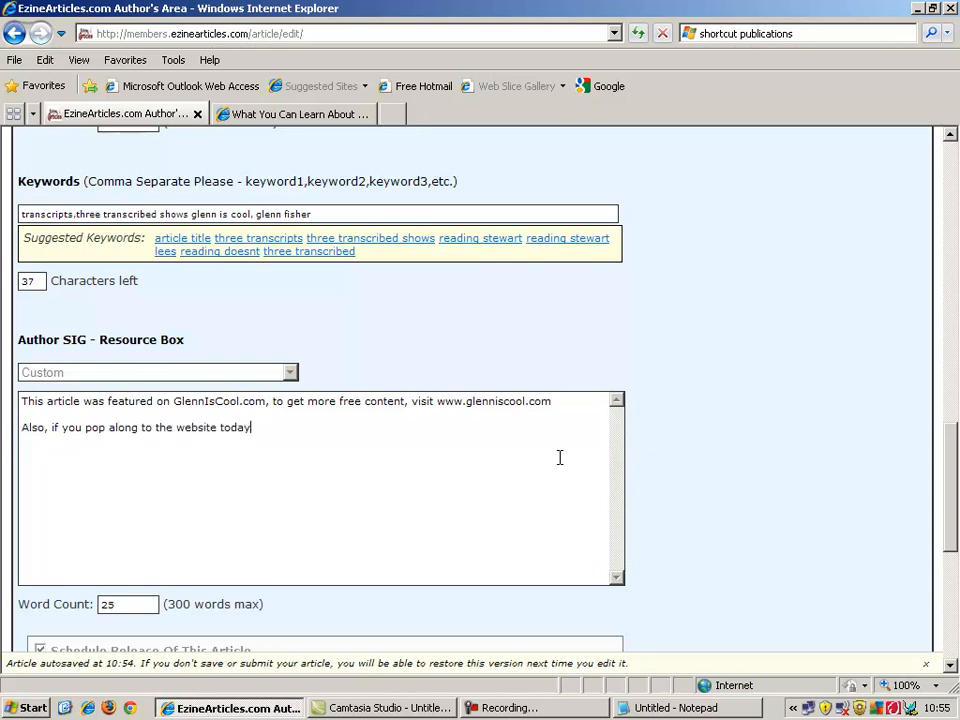
{"action": "type", "text": " you can dowload a free guide full of good stuff:"}
{"action": "key", "text": "Return"}
{"action": "key", "text": "Return"}
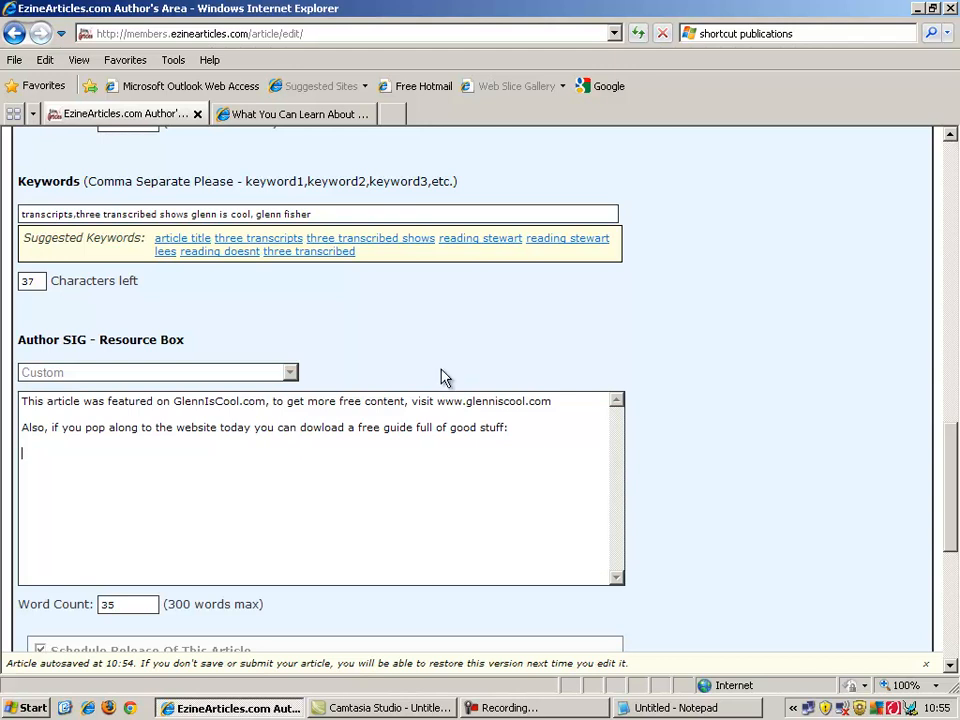
Undo an accidental paste, restore the web address, and paste it as the resource box's last line.
{"action": "left_click_drag", "start_coordinate": [437, 401], "coordinate": [548, 400]}
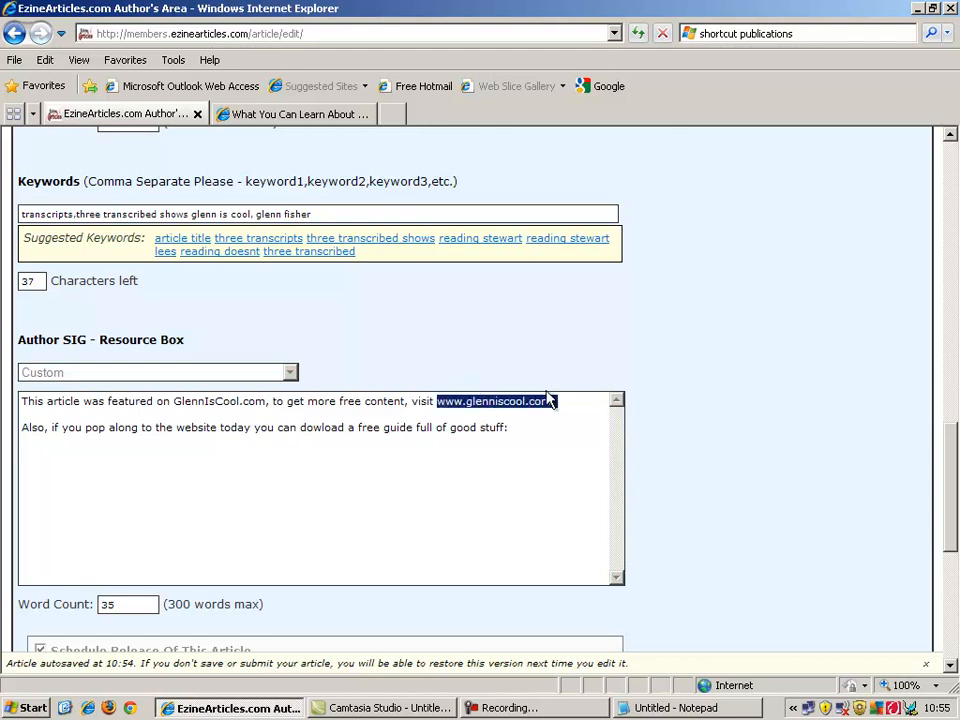
{"action": "type", "text": "For one, I believe reading the three transcripts of his shows (Stewart Lee: Stand-Up Comedian, 90s Comedian and 41st Best Stand-Up Ever) will help you enormously when it comes to developing the way you write to your customers."}
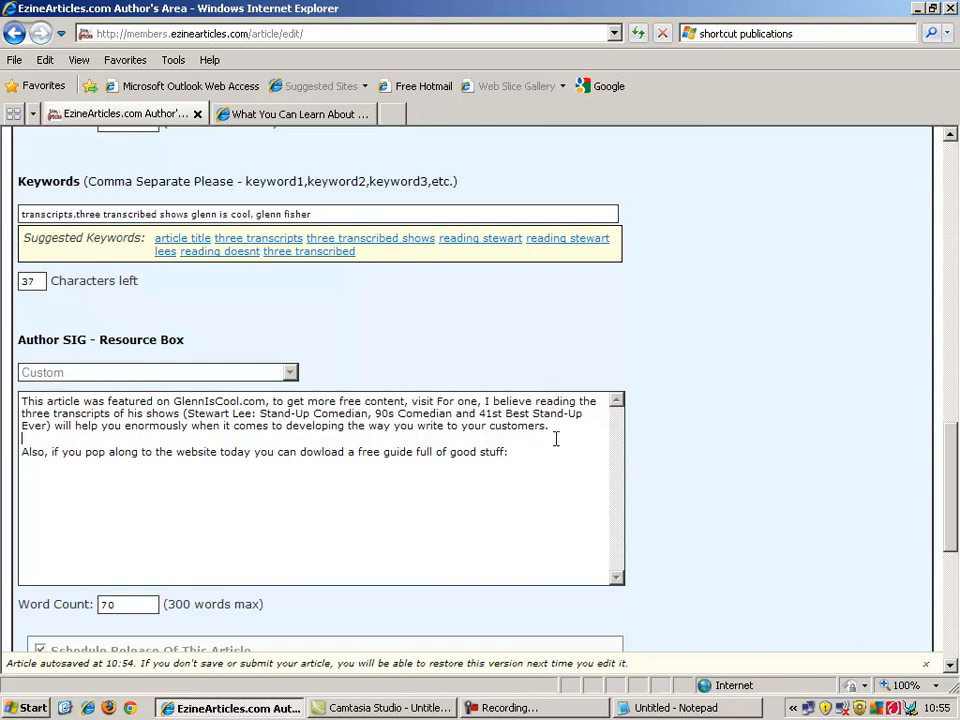
{"action": "left_click_drag", "start_coordinate": [552, 426], "coordinate": [444, 393]}
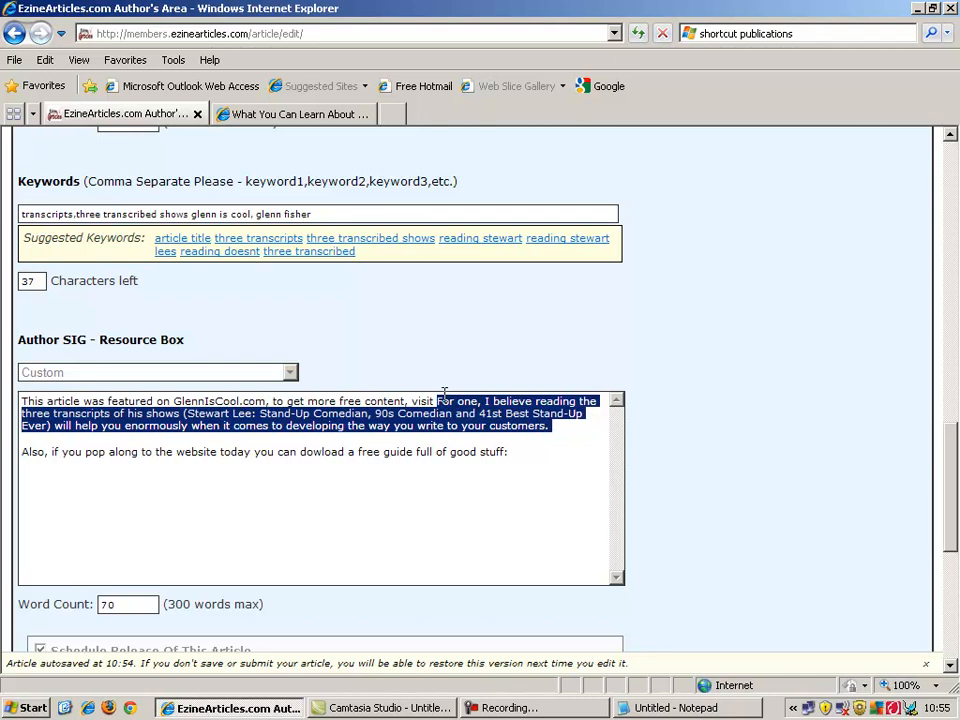
{"action": "key", "text": "BackSpace"}
{"action": "type", "text": "www"}
{"action": "type", "text": ".glenni"}
{"action": "type", "text": "scool"}
{"action": "type", "text": ".com"}
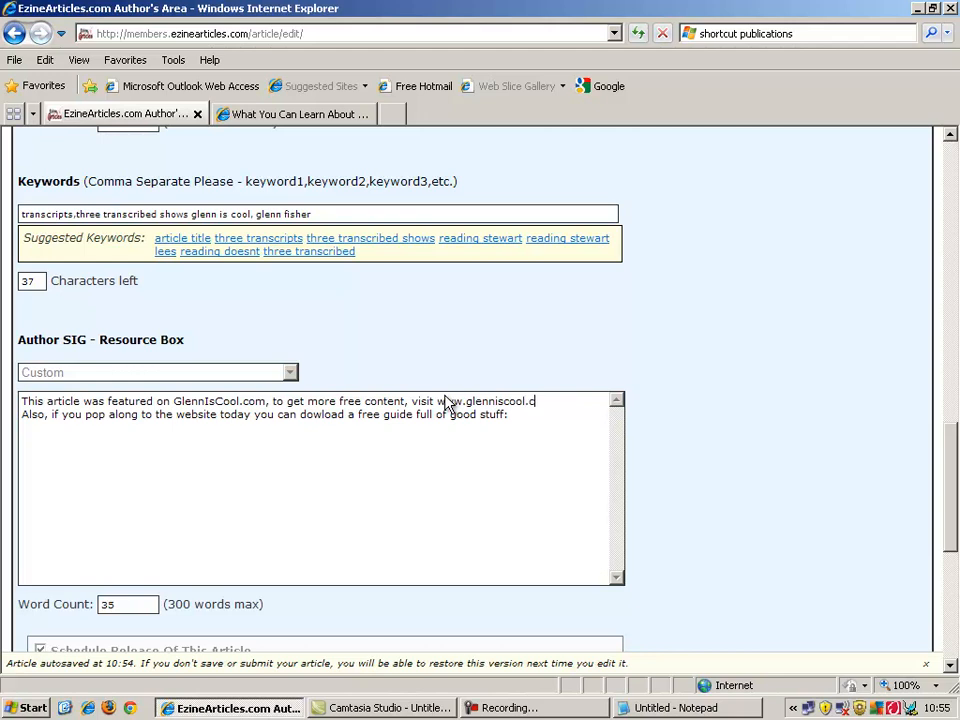
{"action": "key", "text": "Return"}
{"action": "key", "text": "shift+Left"}
{"action": "key", "text": "shift+Left"}
{"action": "key", "text": "shift+Left"}
{"action": "key", "text": "shift+Left"}
{"action": "key", "text": "shift+Left"}
{"action": "key", "text": "shift+Left"}
{"action": "key", "text": "shift+Left"}
{"action": "key", "text": "shift+Left"}
{"action": "key", "text": "shift+Left"}
{"action": "key", "text": "shift+Left"}
{"action": "key", "text": "shift+Left"}
{"action": "key", "text": "shift+Left"}
{"action": "key", "text": "shift+Left"}
{"action": "key", "text": "shift+Left"}
{"action": "key", "text": "shift+Left"}
{"action": "key", "text": "shift+Left"}
{"action": "key", "text": "shift+Left"}
{"action": "key", "text": "shift+Left"}
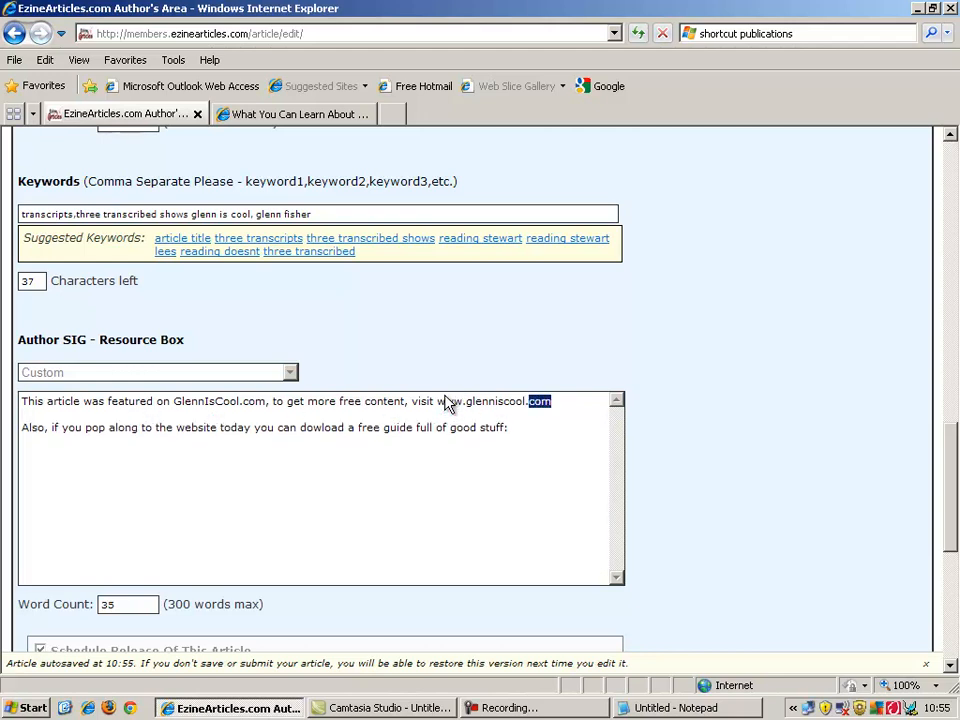
{"action": "key", "text": "shift+Left"}
{"action": "key", "text": "ctrl+c"}
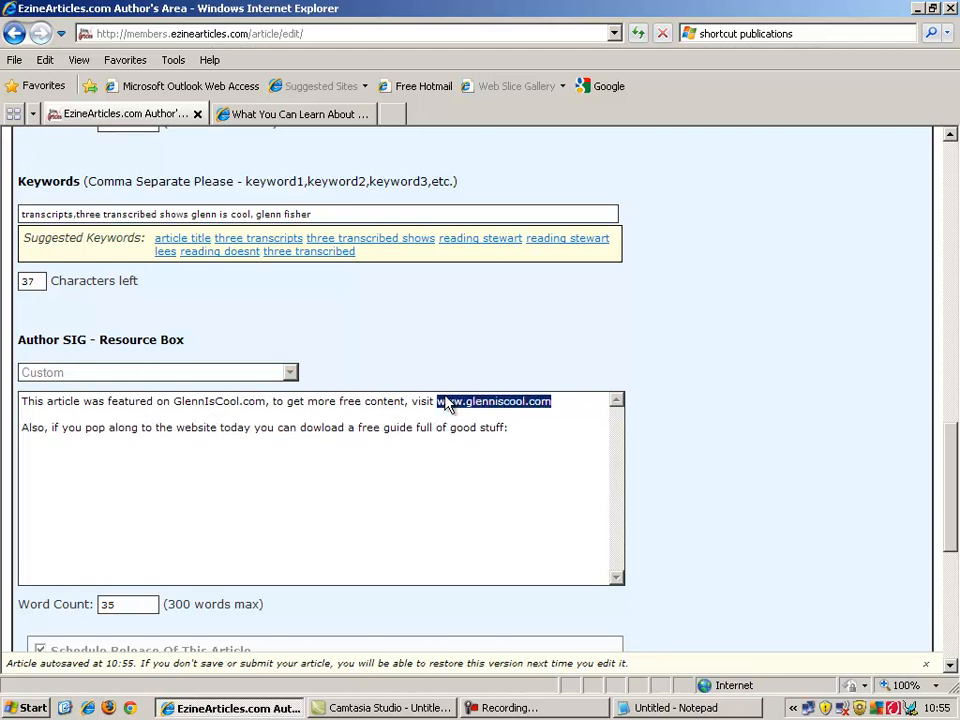
{"action": "key", "text": "Down"}
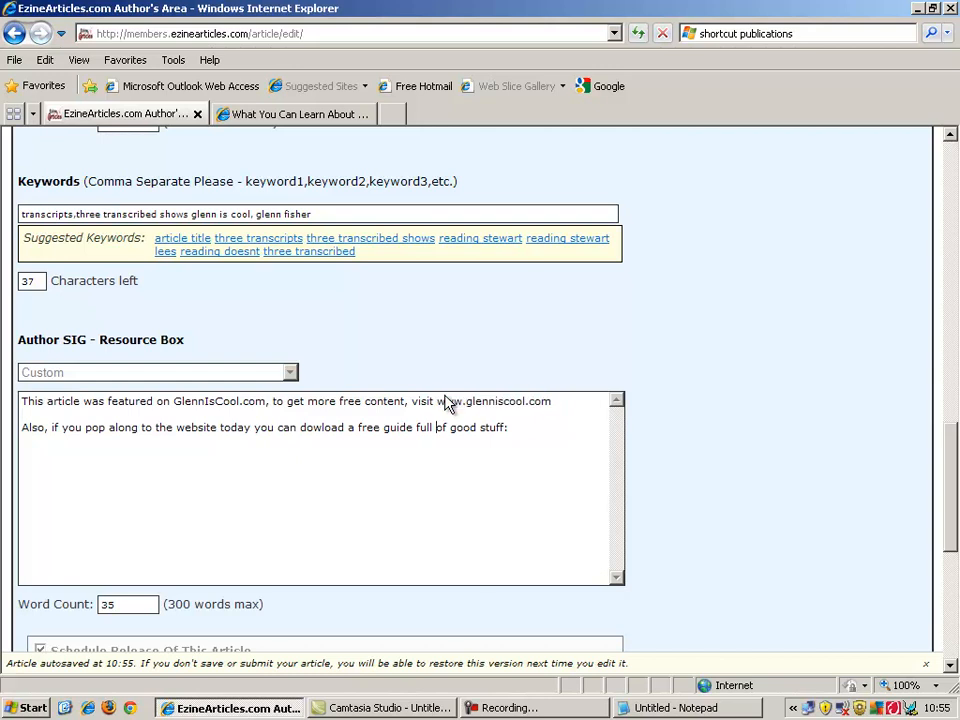
{"action": "left_click", "coordinate": [542, 431]}
{"action": "key", "text": "Return"}
{"action": "key", "text": "Return"}
{"action": "key", "text": "Return"}
{"action": "type", "text": "v"}
{"action": "key", "text": "BackSpace"}
{"action": "key", "text": "BackSpace"}
{"action": "key", "text": "ctrl+v"}
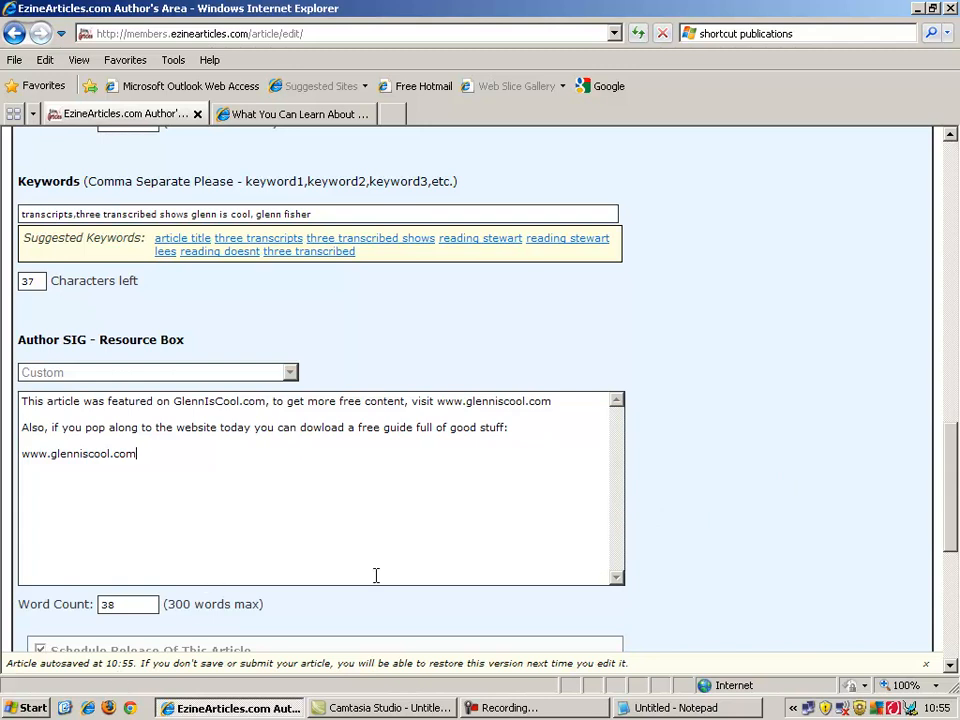
Scroll below the resource box to the Article Actions preview and submission options.
{"action": "left_click_drag", "start_coordinate": [955, 476], "coordinate": [941, 547]}
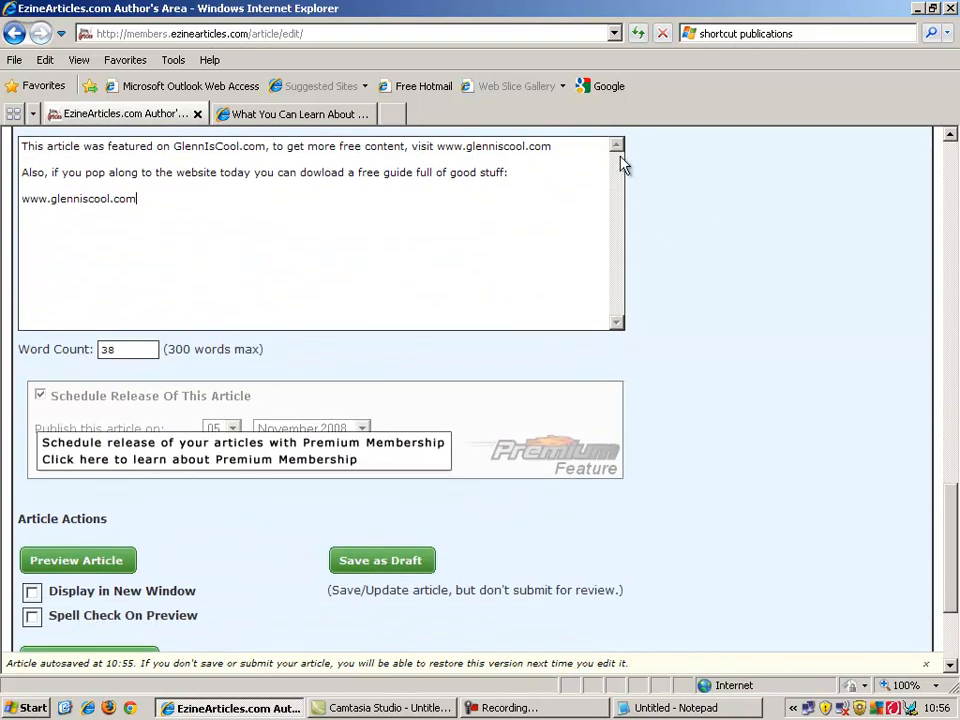
{"action": "scroll", "coordinate": [955, 505], "scroll_direction": "up", "scroll_amount": 3}
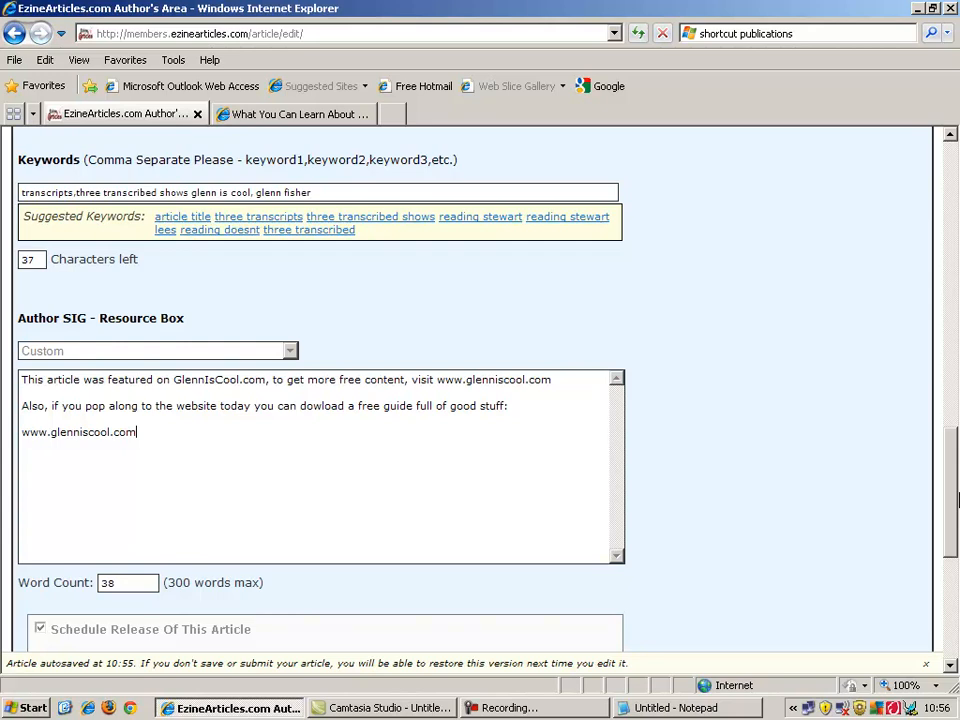
{"action": "left_click_drag", "start_coordinate": [951, 514], "coordinate": [951, 562]}
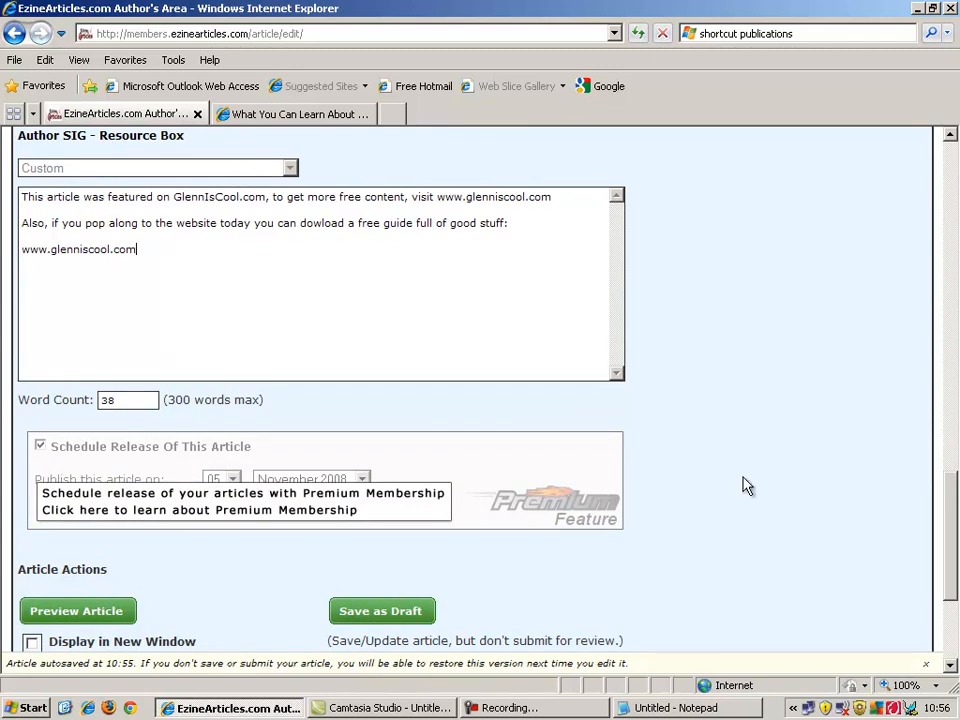
{"action": "left_click_drag", "start_coordinate": [954, 544], "coordinate": [955, 574]}
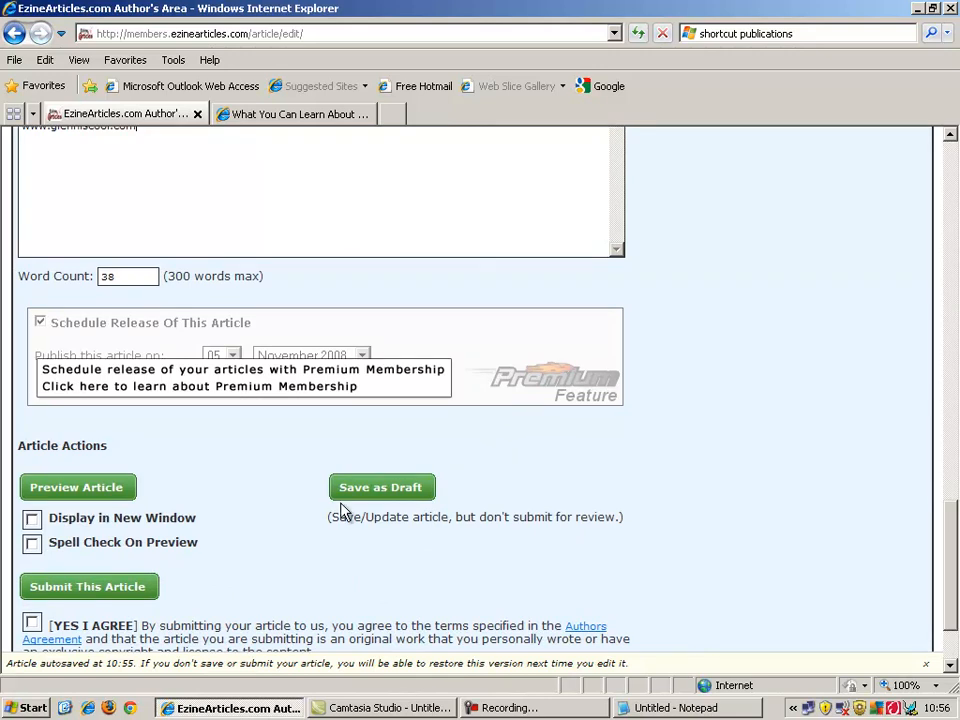
Preview 'This Is My Article Title' and read through to the resource box links and article source line.
{"action": "left_click", "coordinate": [104, 496]}
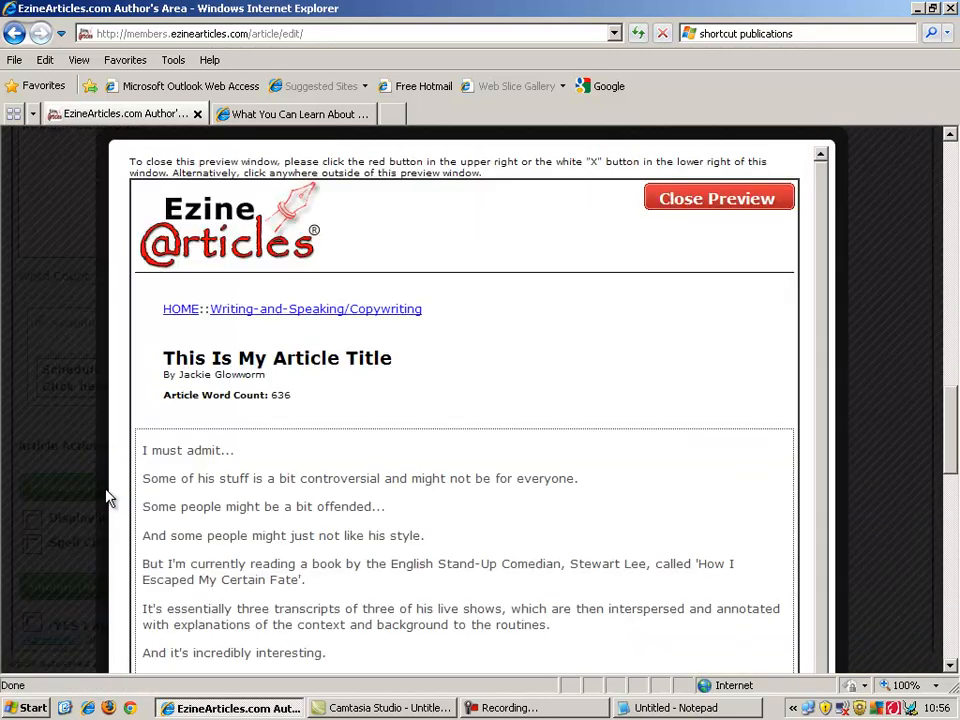
{"action": "left_click_drag", "start_coordinate": [952, 440], "coordinate": [955, 667]}
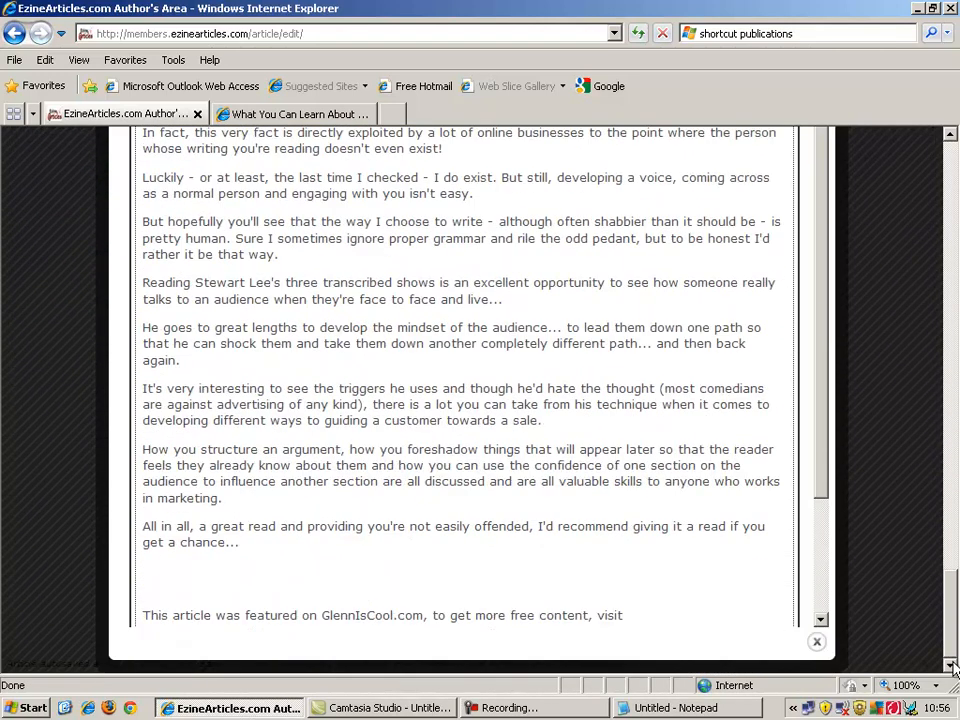
{"action": "left_click_drag", "start_coordinate": [823, 469], "coordinate": [828, 627]}
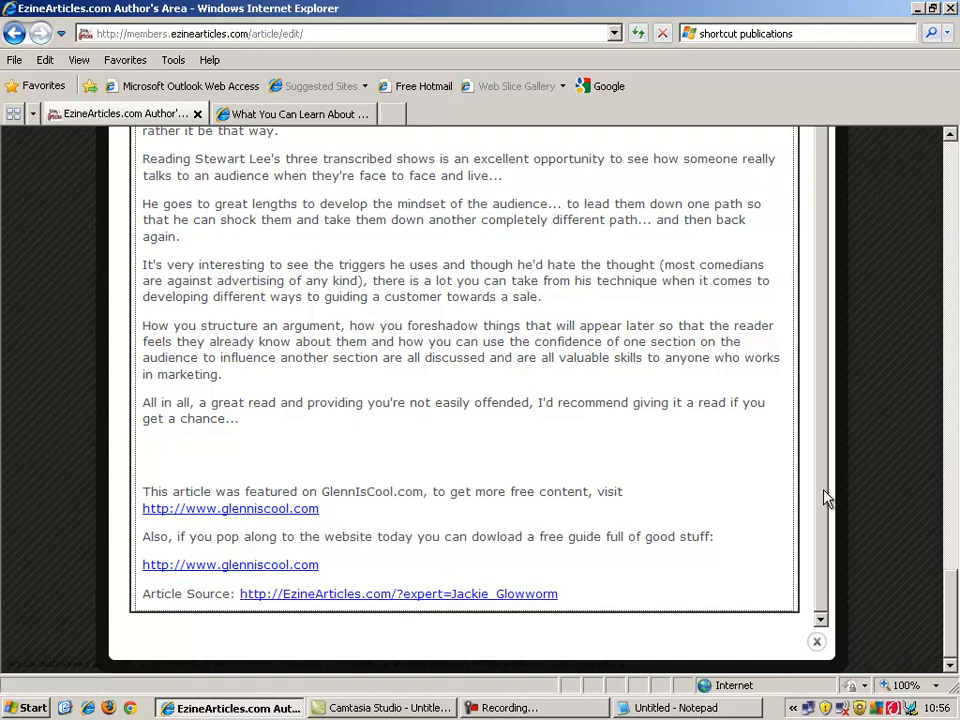
{"action": "scroll", "coordinate": [825, 480], "scroll_direction": "up", "scroll_amount": 3}
{"action": "left_click", "coordinate": [955, 240]}
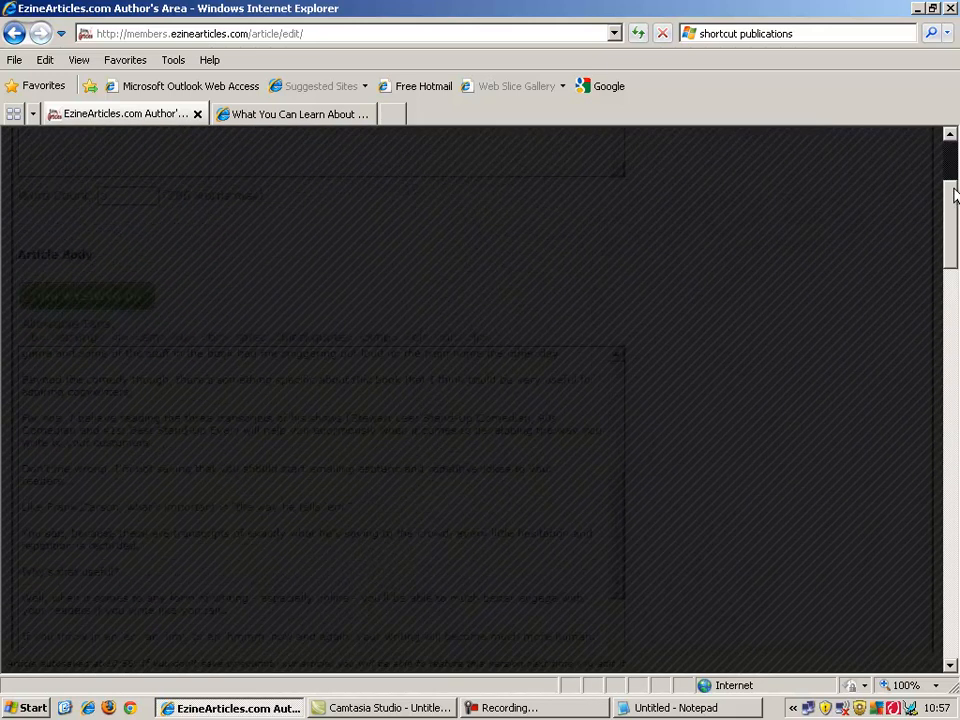
{"action": "left_click_drag", "start_coordinate": [954, 189], "coordinate": [944, 380]}
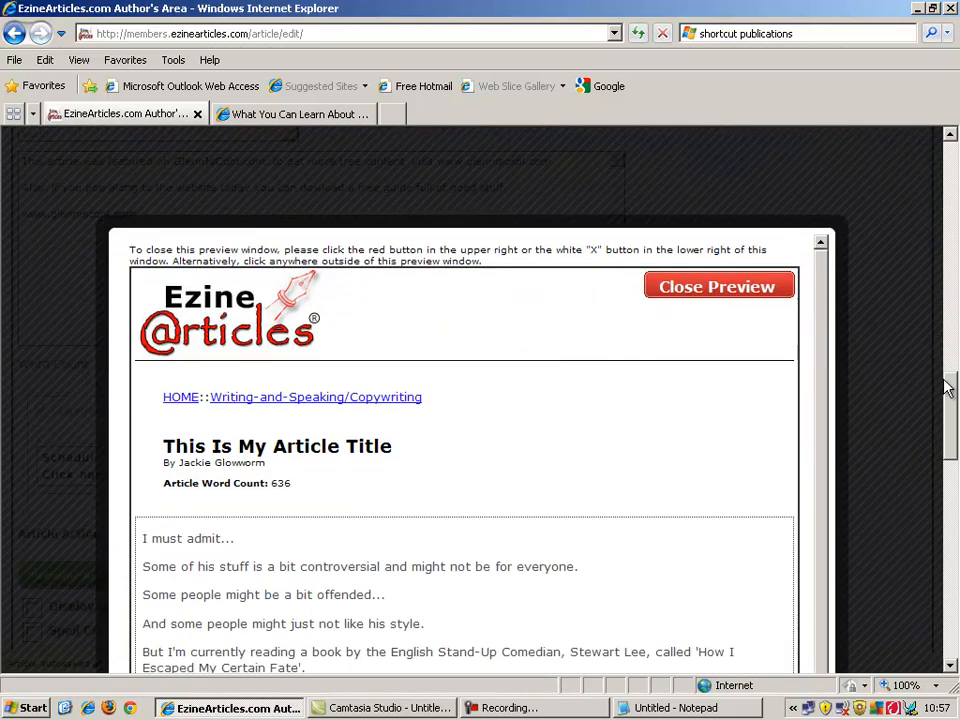
Close the article preview and scroll back to the top of the filled-in Submit an Article form.
{"action": "left_click", "coordinate": [745, 292]}
{"action": "scroll", "coordinate": [718, 380], "scroll_direction": "down", "scroll_amount": 3}
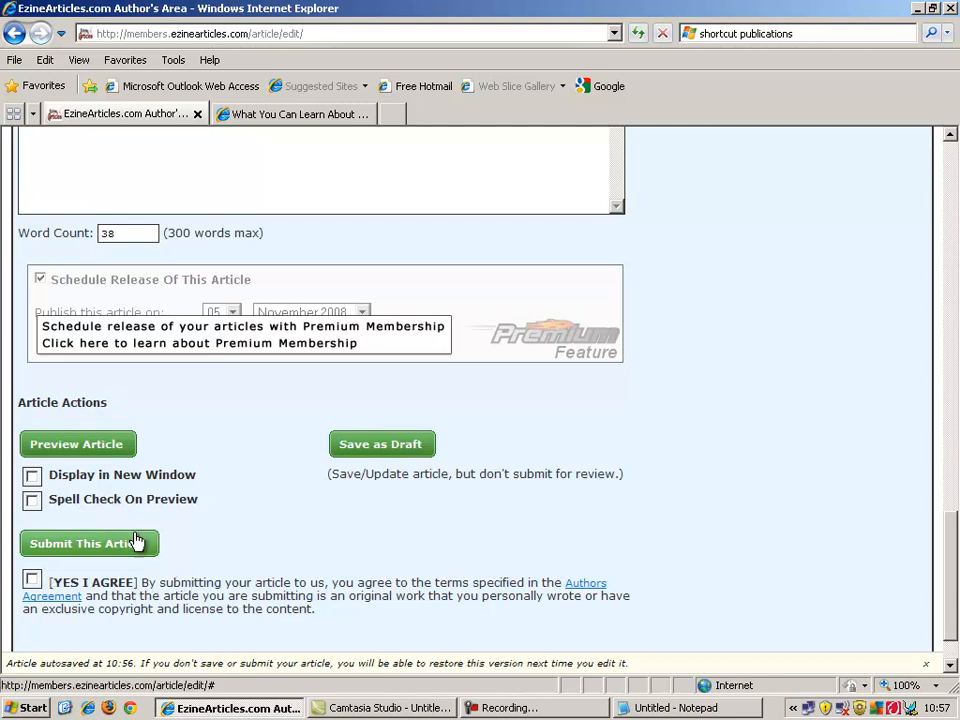
{"action": "scroll", "coordinate": [949, 532], "scroll_direction": "down", "scroll_amount": 1}
{"action": "left_click_drag", "start_coordinate": [949, 532], "coordinate": [949, 166]}
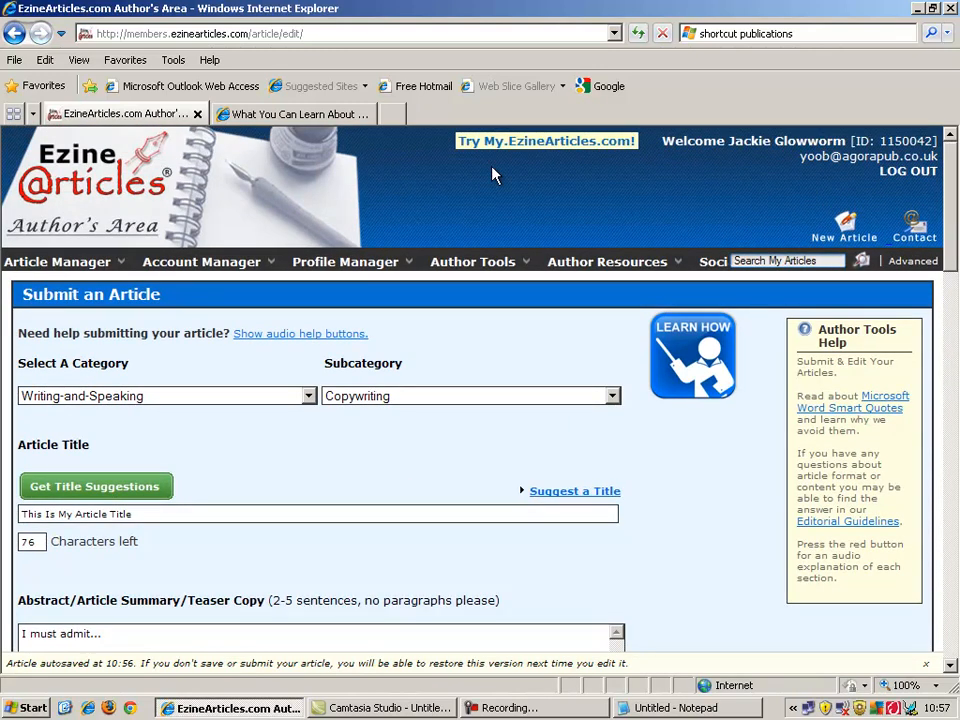
{"action": "mouse_move", "coordinate": [57, 262]}
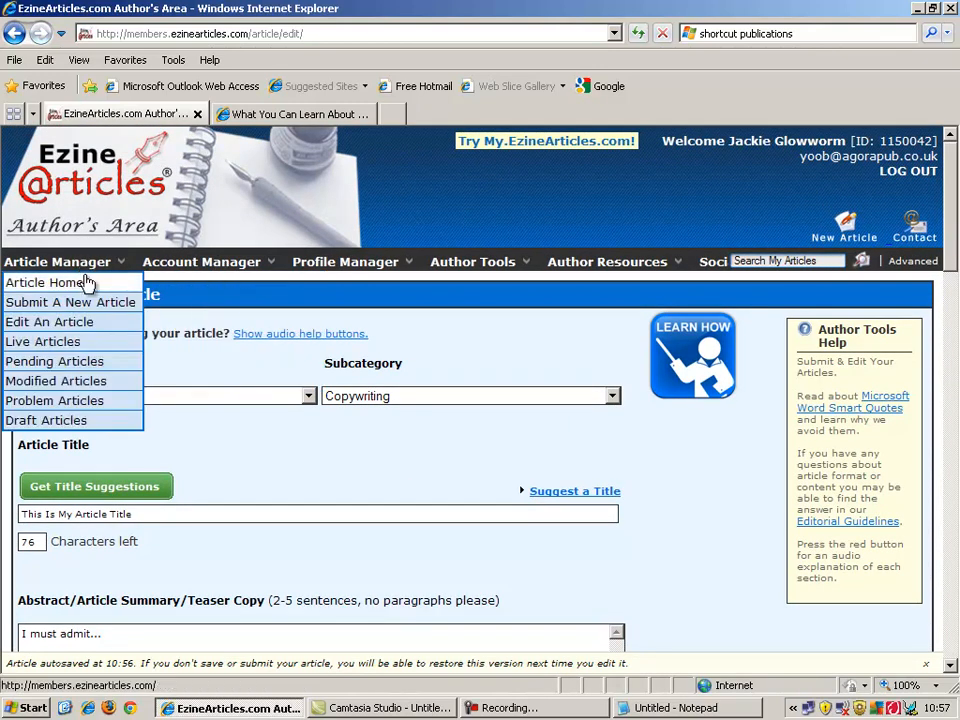
Open Article Manager > Article Home to view the Author's Area Home page.
{"action": "left_click", "coordinate": [87, 283]}
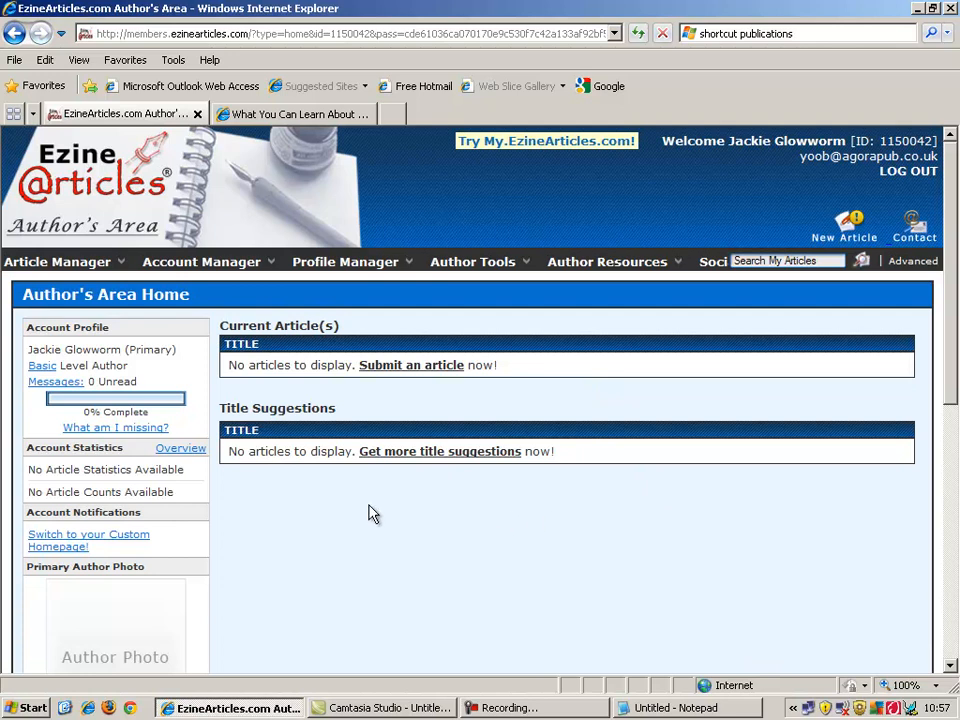
{"action": "left_click_drag", "start_coordinate": [953, 322], "coordinate": [952, 430]}
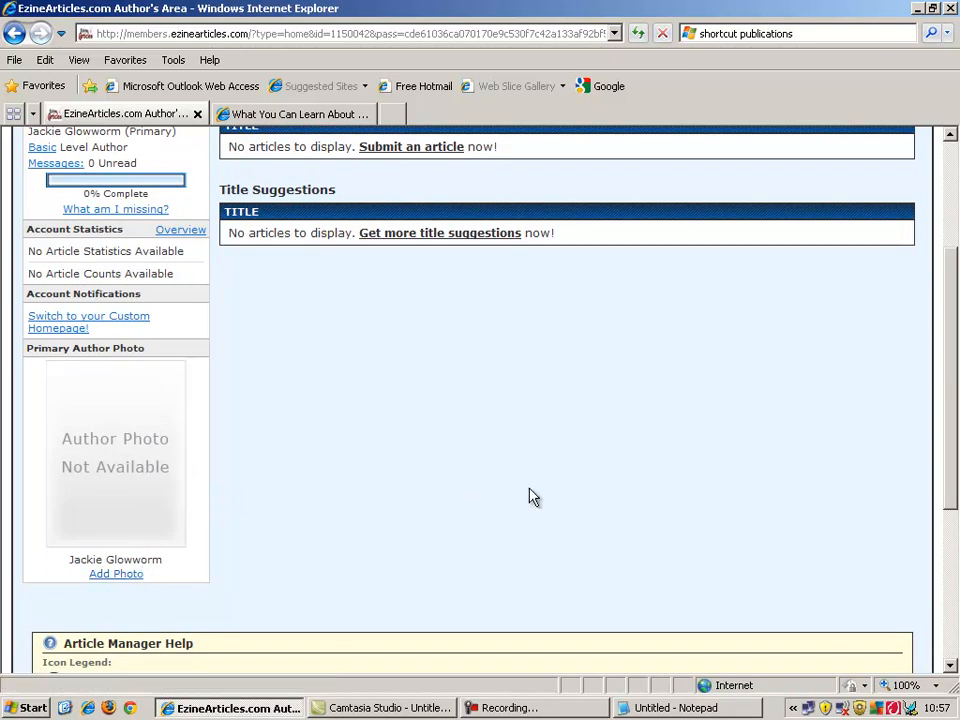
{"action": "scroll", "coordinate": [951, 373], "scroll_direction": "up", "scroll_amount": 3}
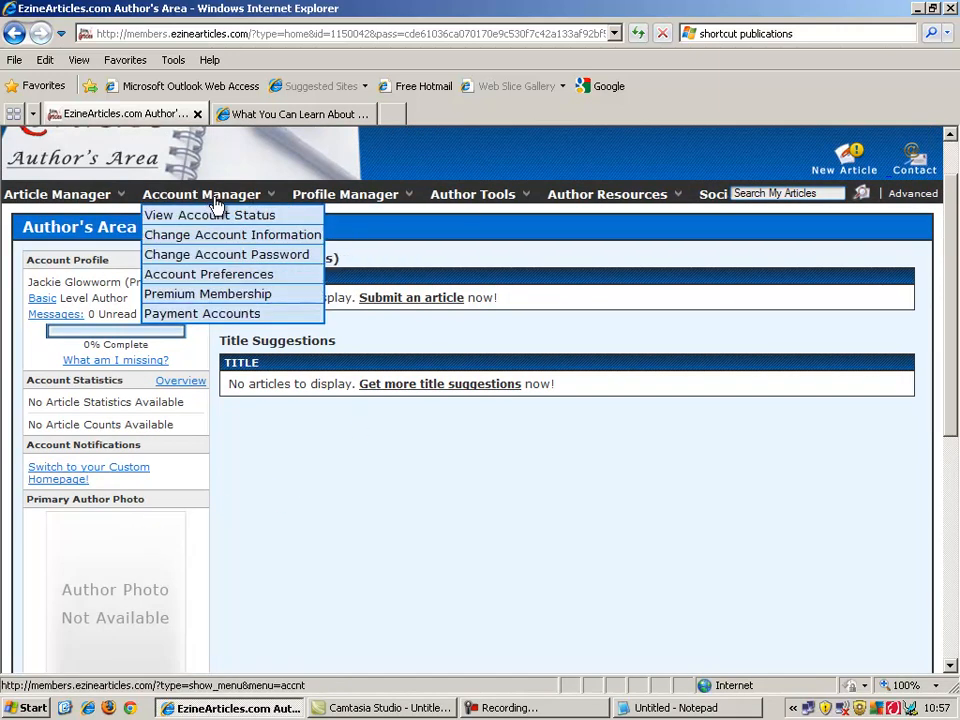
{"action": "mouse_move", "coordinate": [420, 215]}
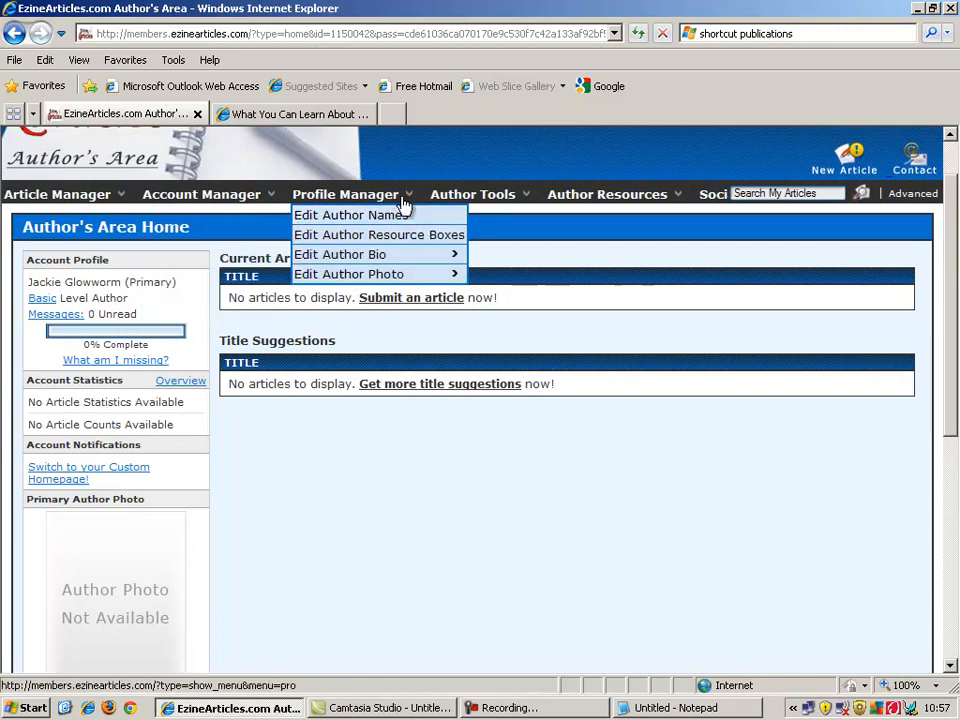
{"action": "mouse_move", "coordinate": [415, 257]}
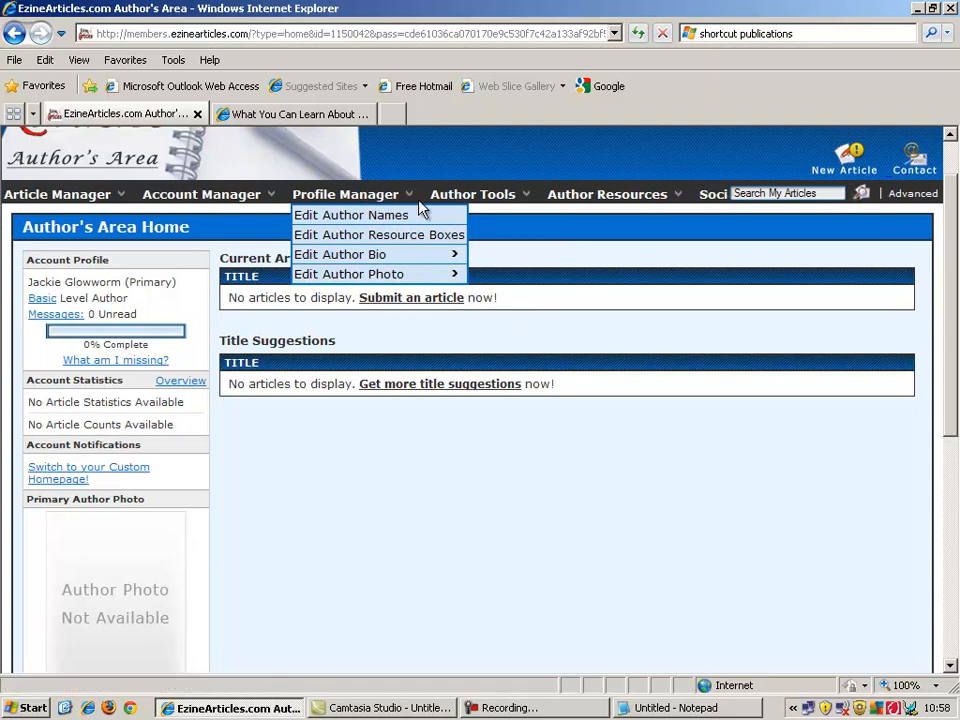
{"action": "mouse_move", "coordinate": [490, 201]}
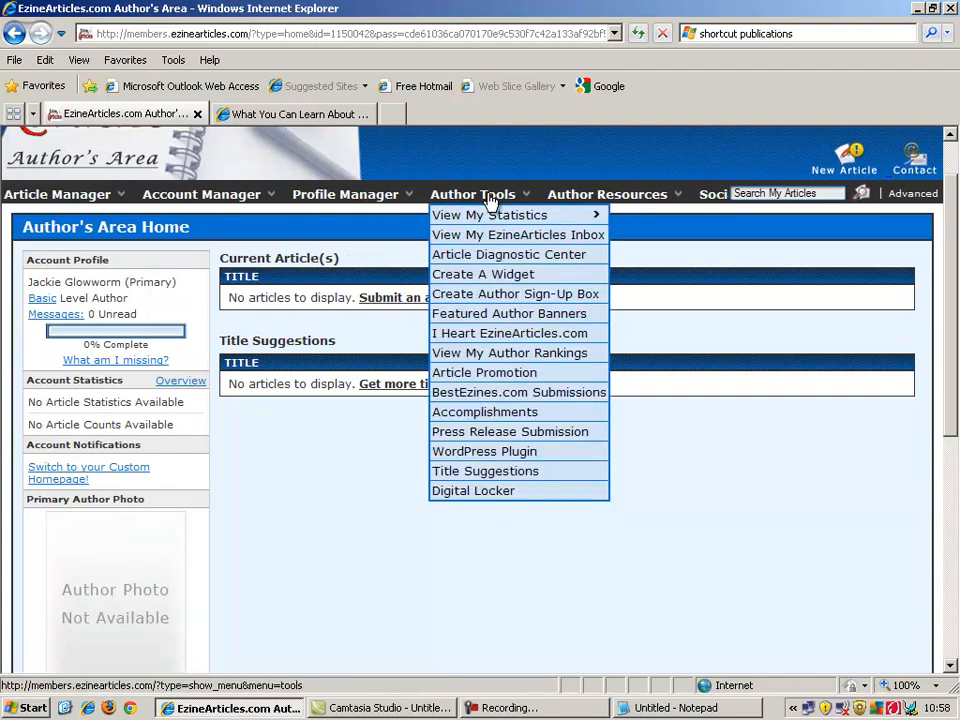
{"action": "mouse_move", "coordinate": [572, 207]}
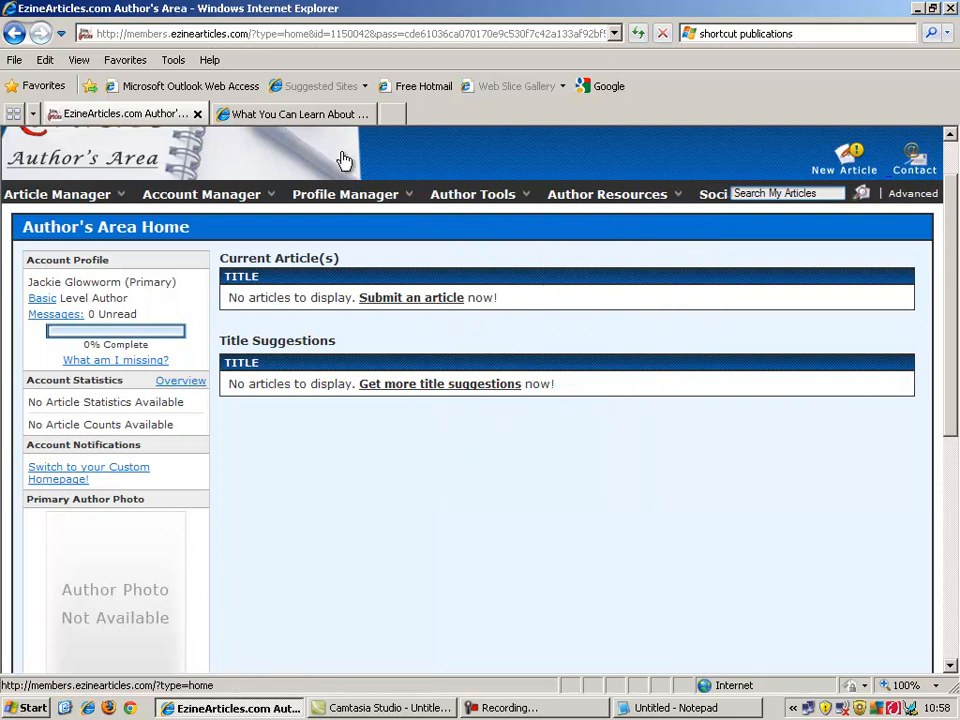
{"action": "mouse_move", "coordinate": [322, 203]}
{"action": "mouse_move", "coordinate": [100, 200]}
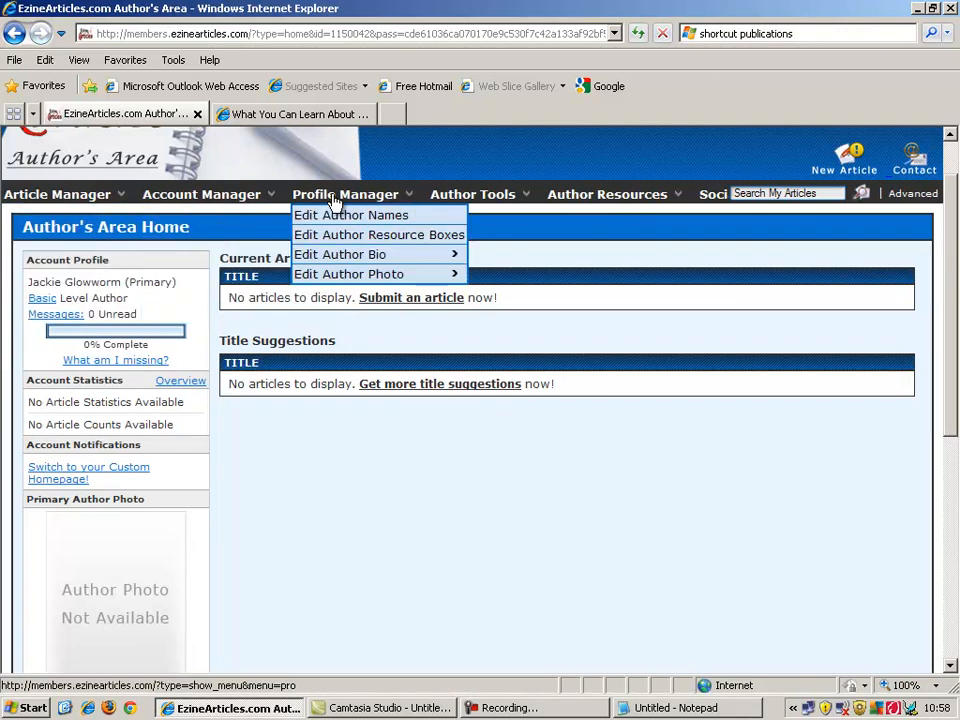
{"action": "mouse_move", "coordinate": [378, 262]}
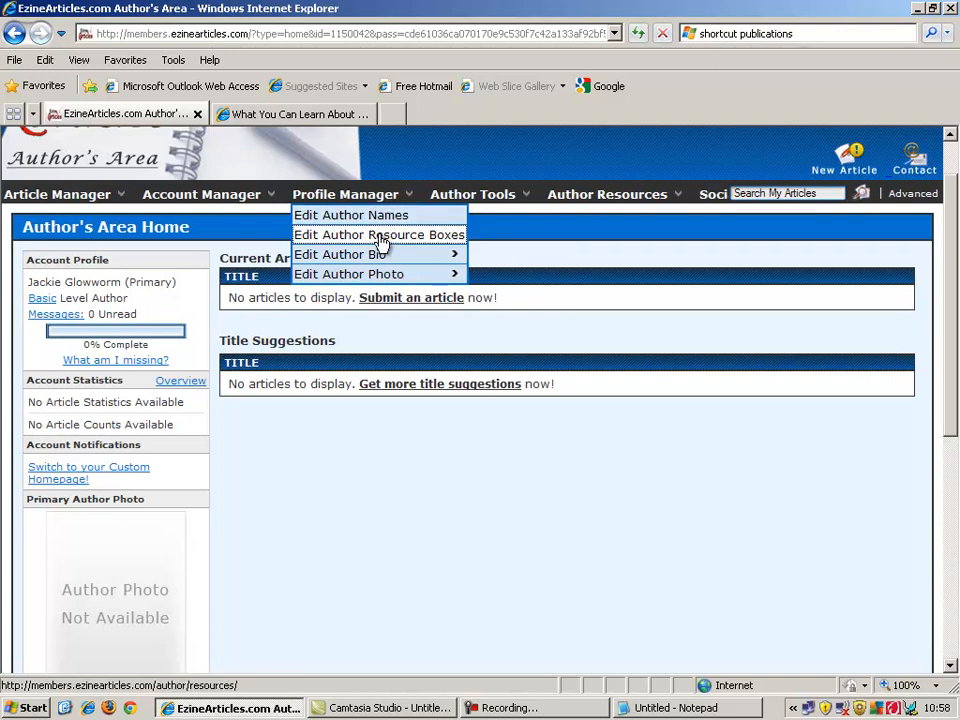
Open Edit Author Resource Boxes and name a new resource box 'Sign Up 1'.
{"action": "left_click", "coordinate": [380, 236]}
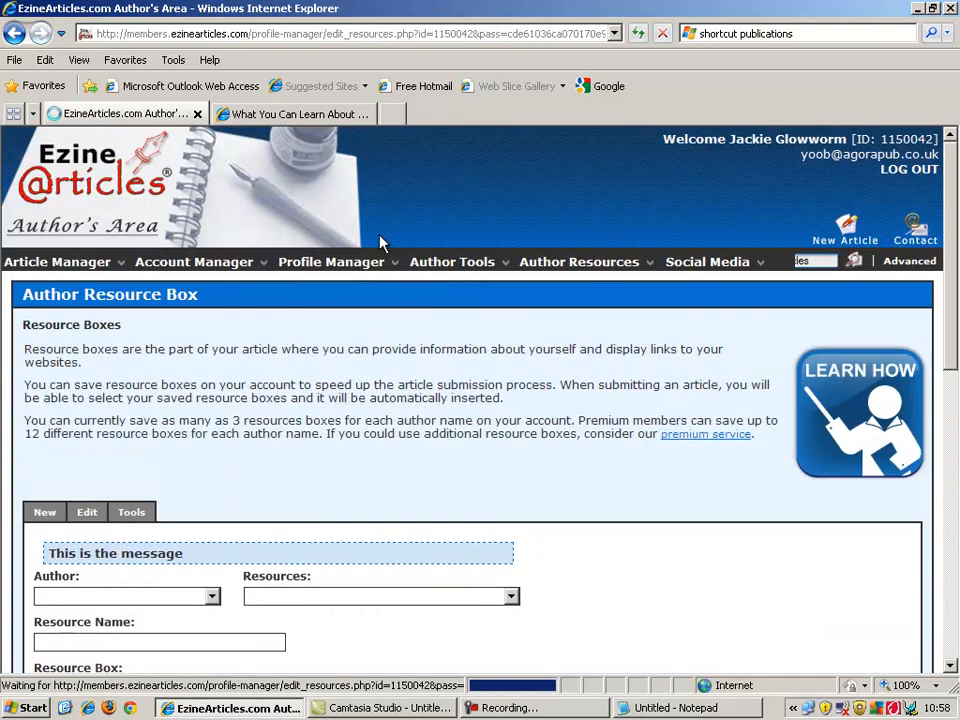
{"action": "left_click_drag", "start_coordinate": [954, 285], "coordinate": [949, 360]}
{"action": "left_click", "coordinate": [338, 453]}
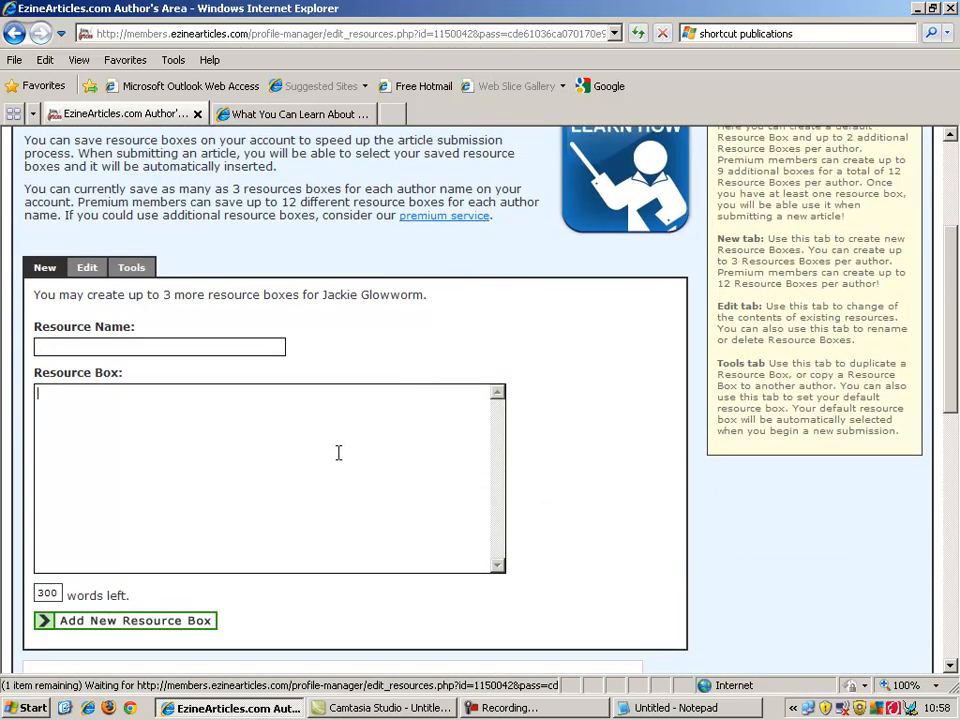
{"action": "left_click", "coordinate": [176, 346]}
{"action": "type", "text": "Sign Up 1"}
{"action": "left_click", "coordinate": [174, 492]}
{"action": "type", "text": "www.glennis.com"}
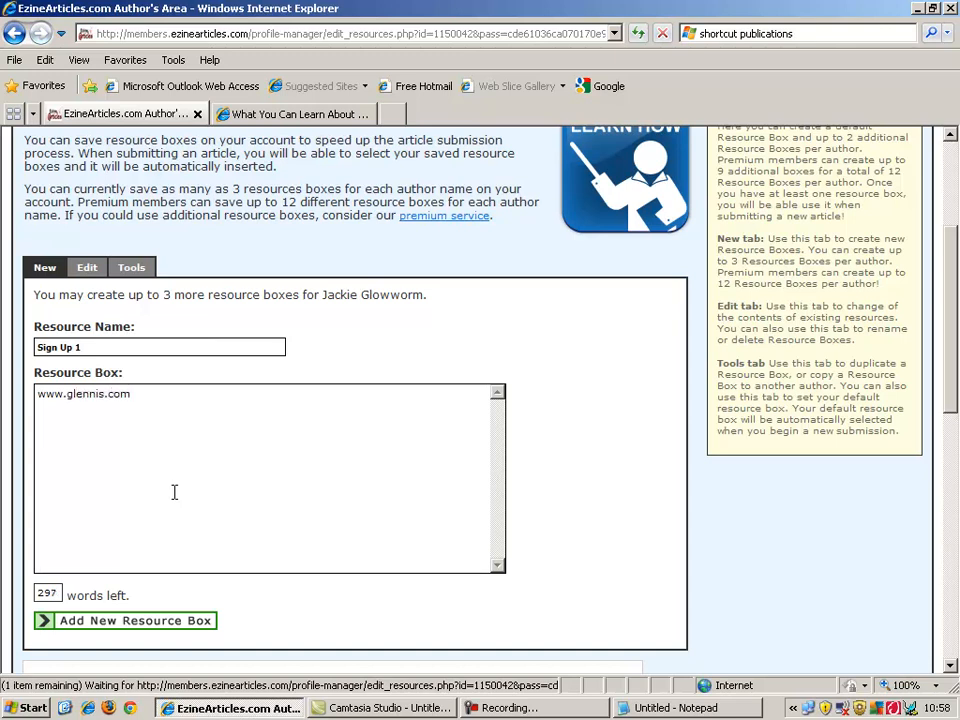
{"action": "key", "text": "Left"}
{"action": "key", "text": "Left"}
{"action": "key", "text": "Left"}
{"action": "key", "text": "Left"}
{"action": "type", "text": "cool"}
{"action": "key", "text": "Right"}
{"action": "key", "text": "Right"}
{"action": "key", "text": "Right"}
{"action": "key", "text": "Right"}
{"action": "key", "text": "Return"}
{"action": "type", "text": "SHow"}
{"action": "key", "text": "BackSpace"}
{"action": "key", "text": "BackSpace"}
{"action": "key", "text": "BackSpace"}
{"action": "type", "text": "how me the money"}
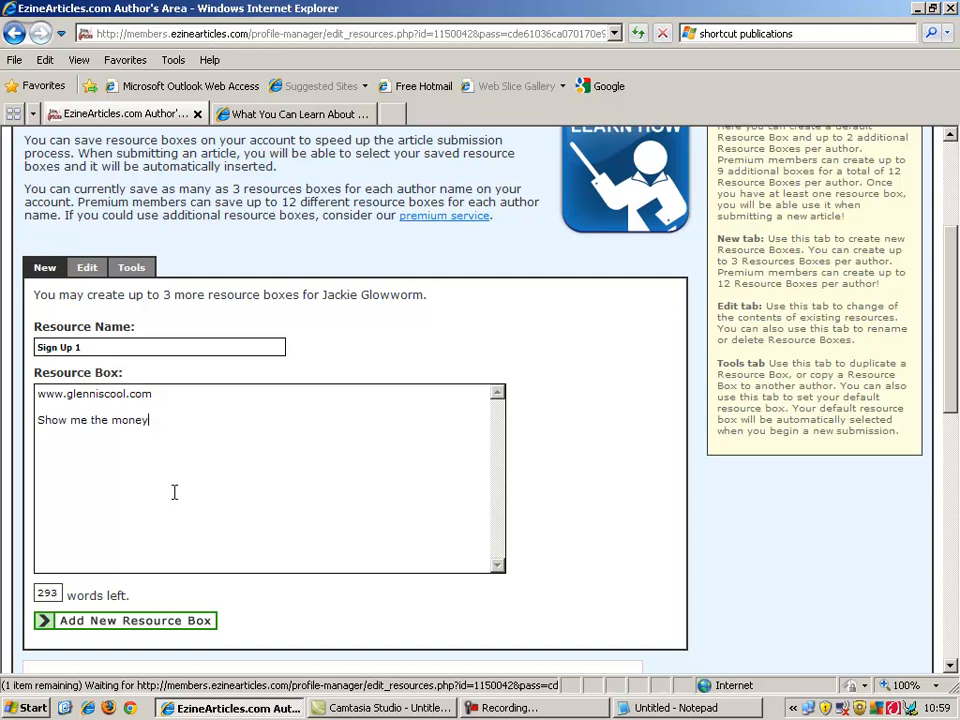
{"action": "type", "text": "."}
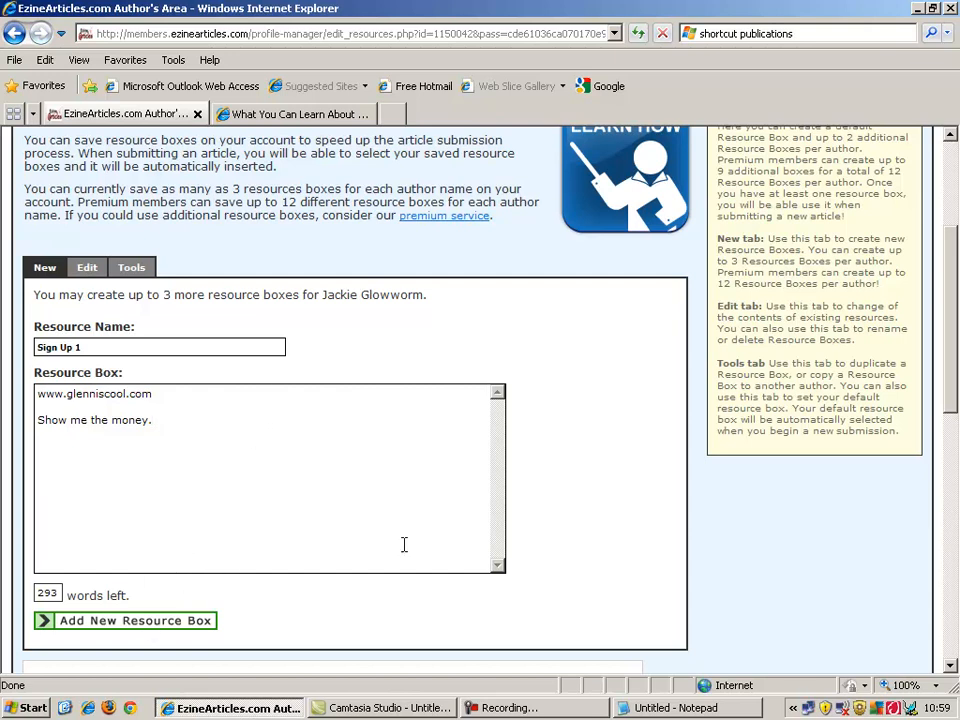
{"action": "left_click_drag", "start_coordinate": [948, 356], "coordinate": [957, 482]}
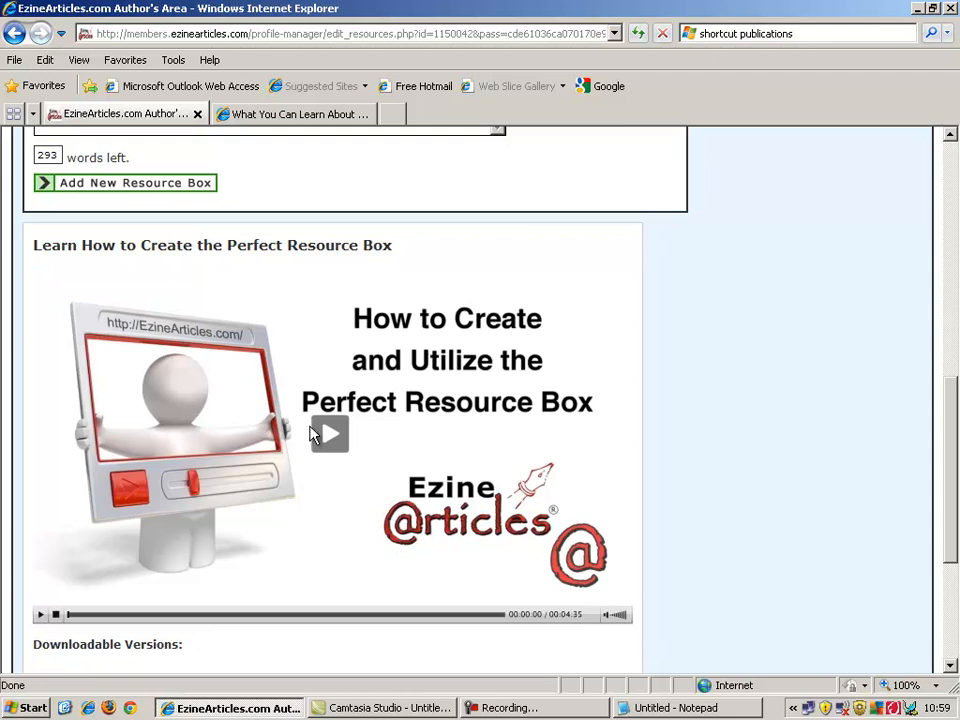
{"action": "left_click_drag", "start_coordinate": [953, 499], "coordinate": [951, 535]}
{"action": "scroll", "coordinate": [951, 535], "scroll_direction": "up", "scroll_amount": 6}
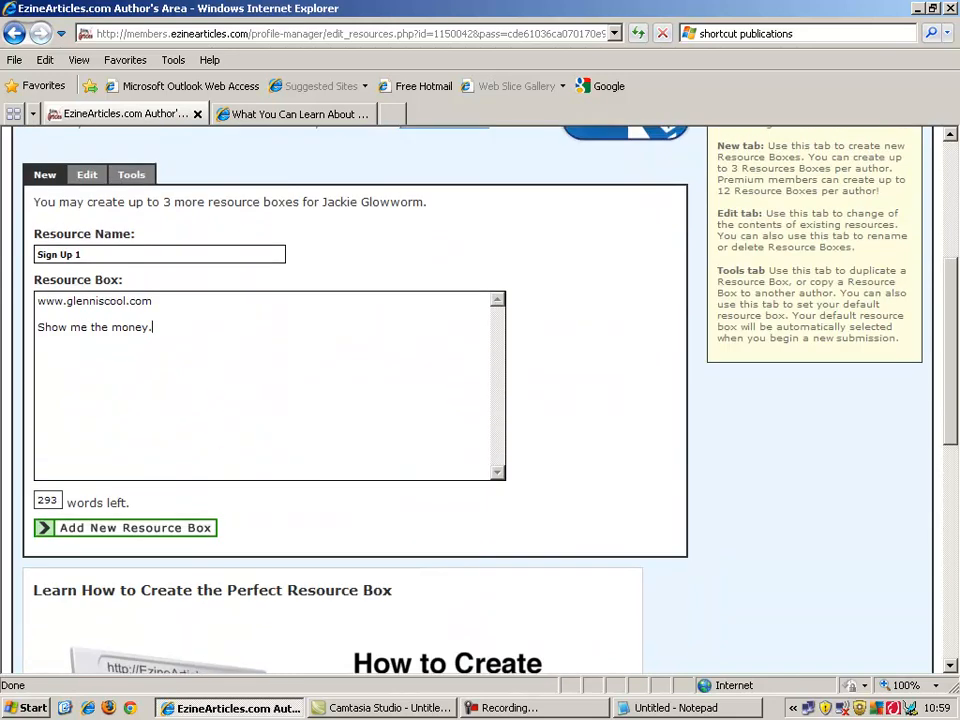
{"action": "scroll", "coordinate": [958, 212], "scroll_direction": "up", "scroll_amount": 4}
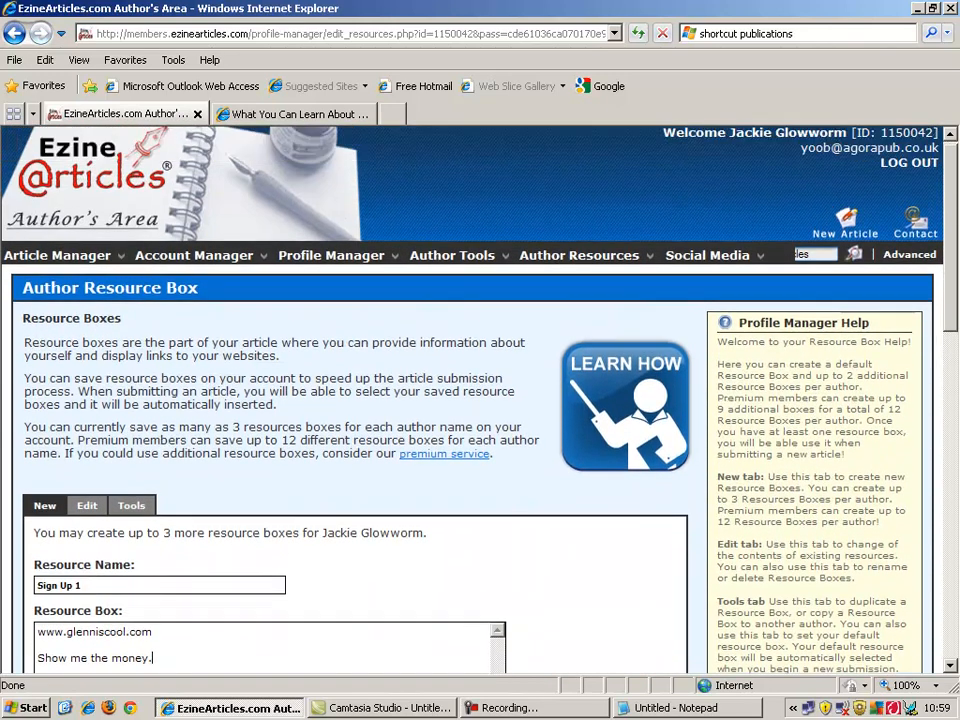